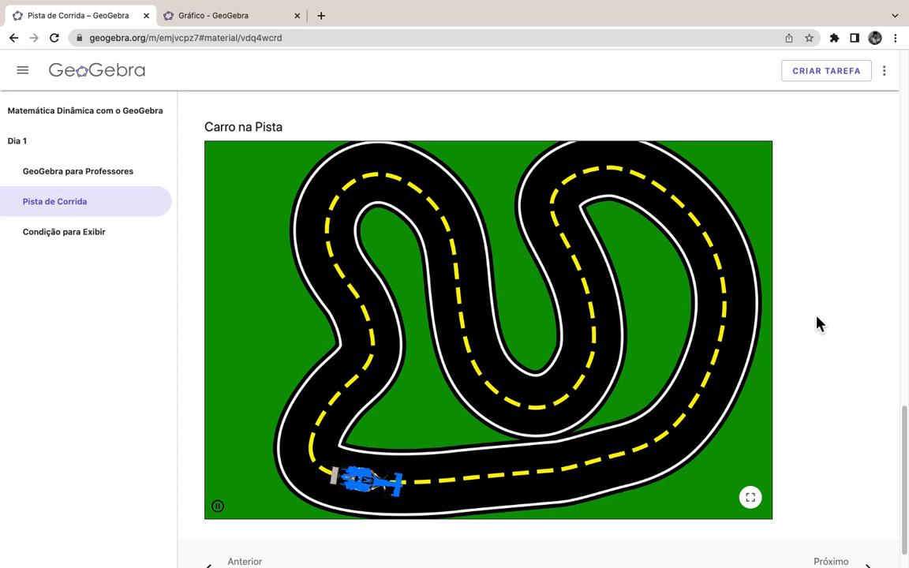
Copy the race track image with the white background from the Pista de Corrida page.
scroll(817, 320, "up", 2)
scroll(818, 322, "up", 10)
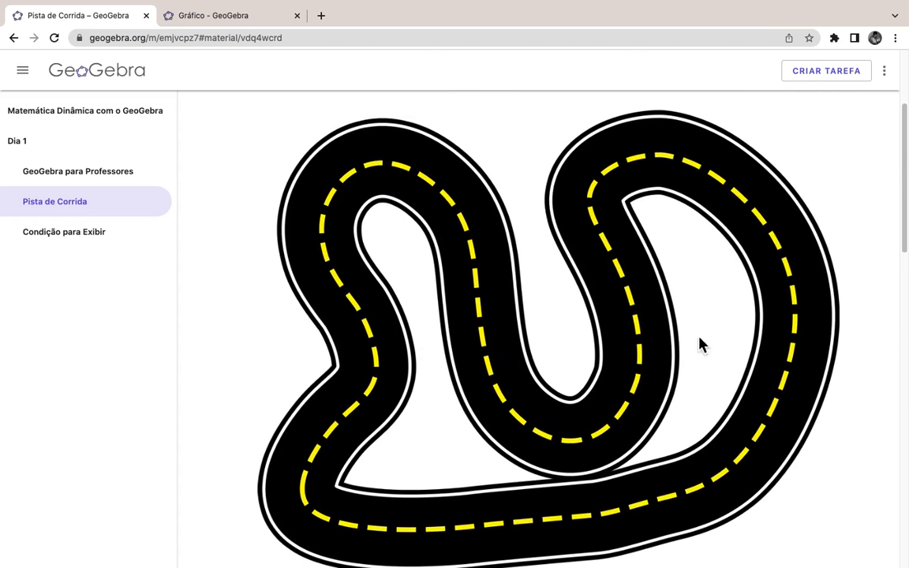
left_click(620, 314)
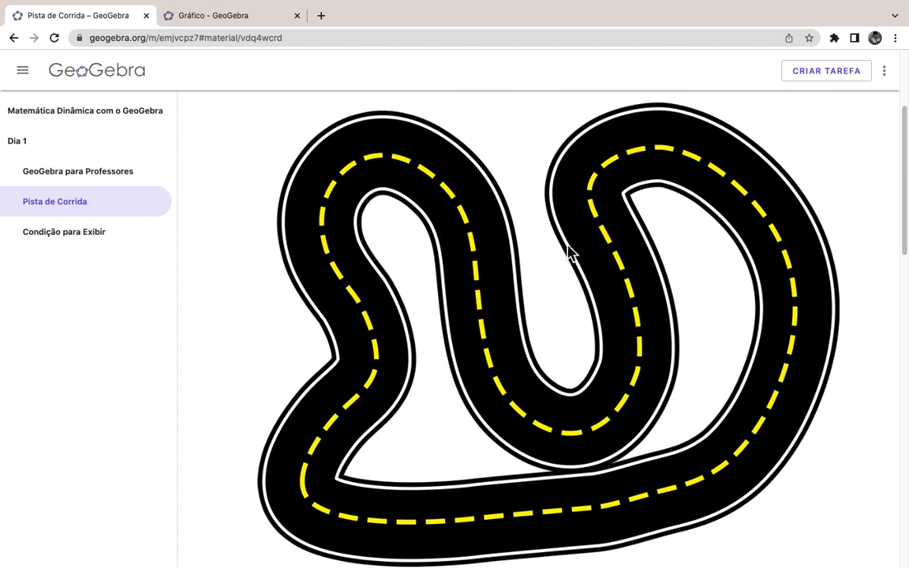
right_click(603, 263)
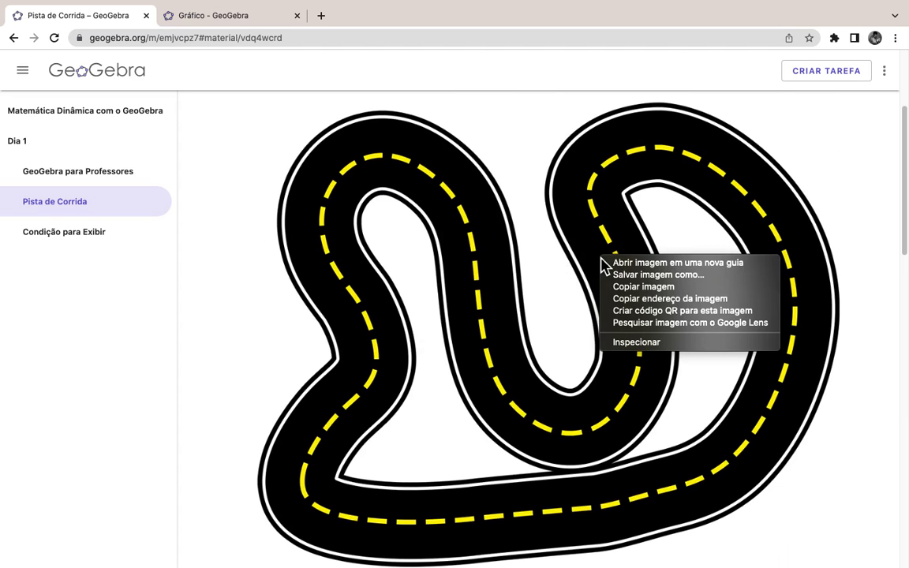
left_click(624, 289)
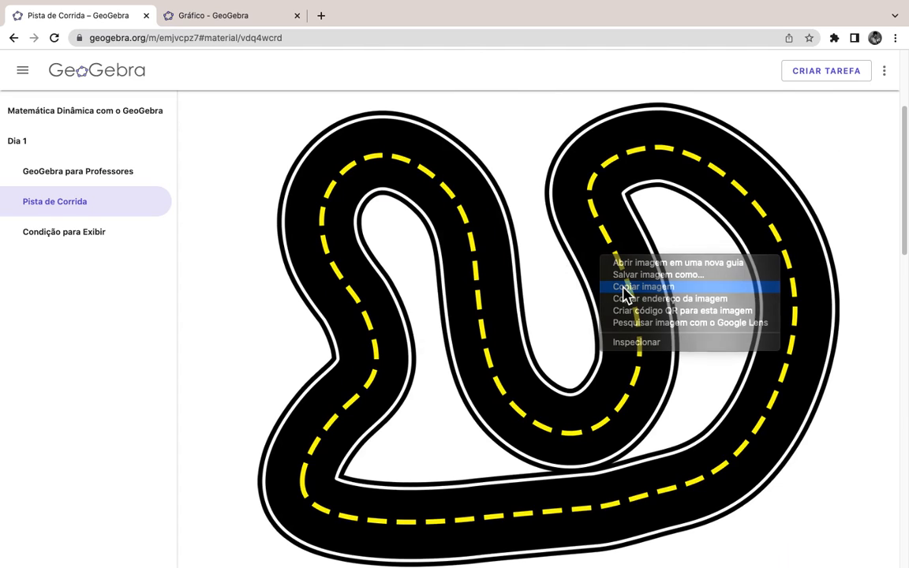
Switch to the GeoGebra Classic tab and paste the race track image into the graphics view.
left_click(260, 25)
left_click(463, 267)
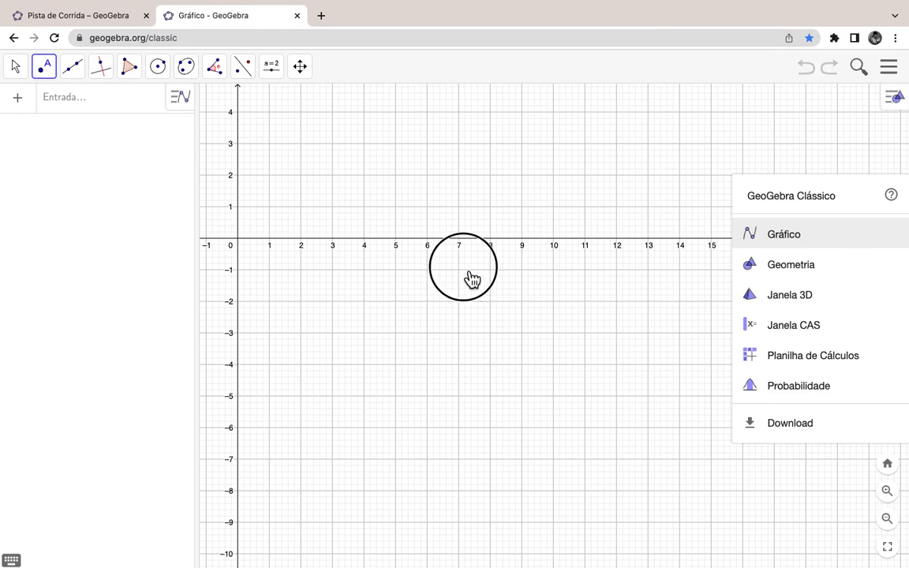
left_click(805, 71)
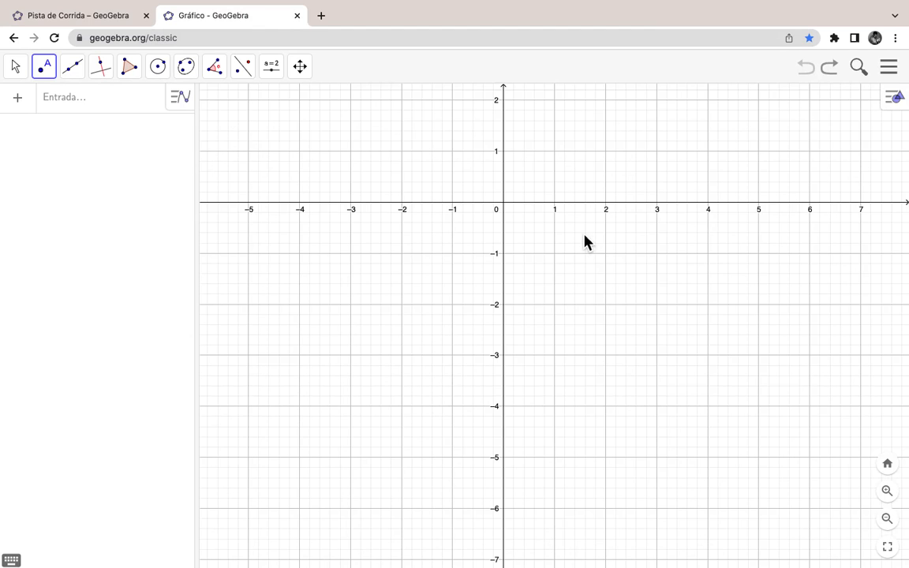
key("super+v")
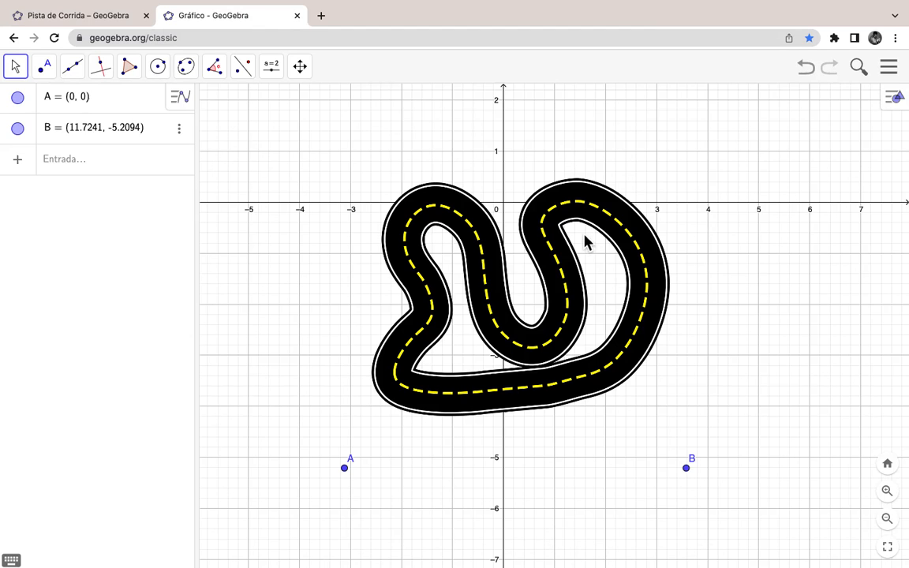
scroll(711, 331, "up", 3)
scroll(708, 320, "up", 1)
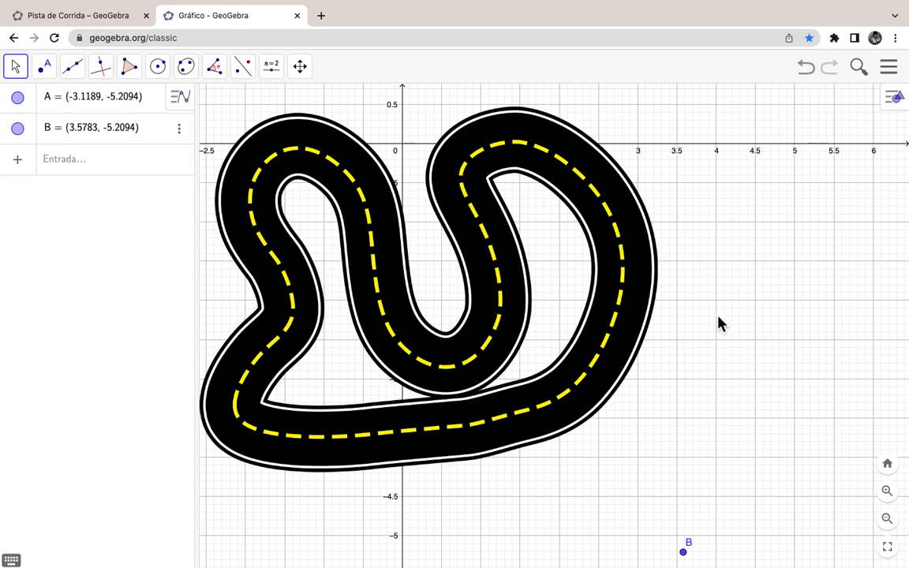
left_click_drag(759, 304, 892, 341)
scroll(821, 299, "up", 1)
scroll(821, 300, "up", 1)
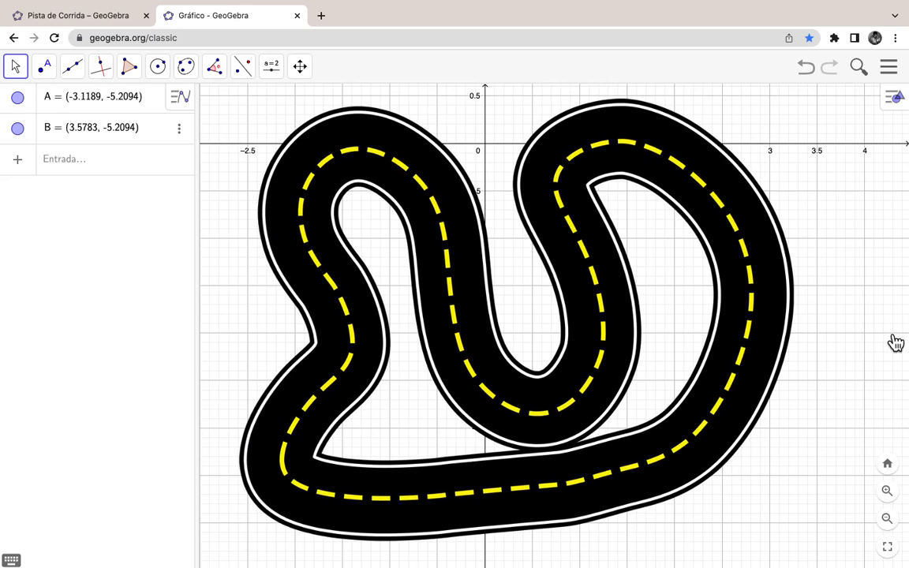
Examine the available syntaxes of the Spline command in the algebra input and clear the entry.
left_click(77, 173)
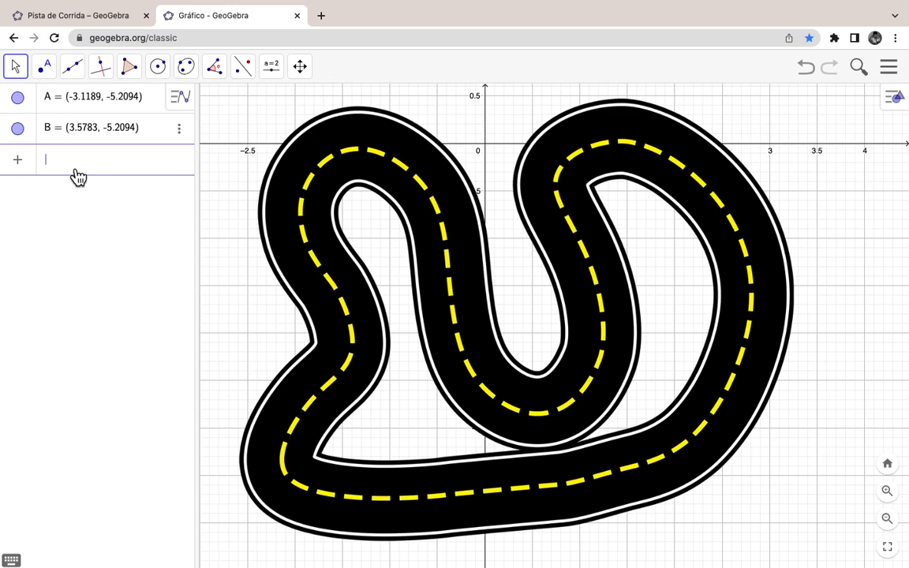
type("Splin")
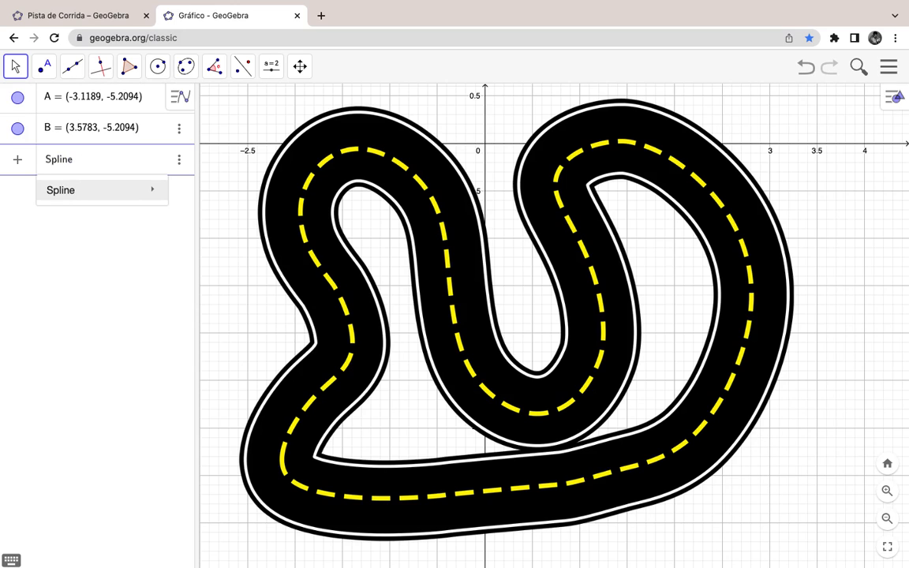
type("e")
key("Return")
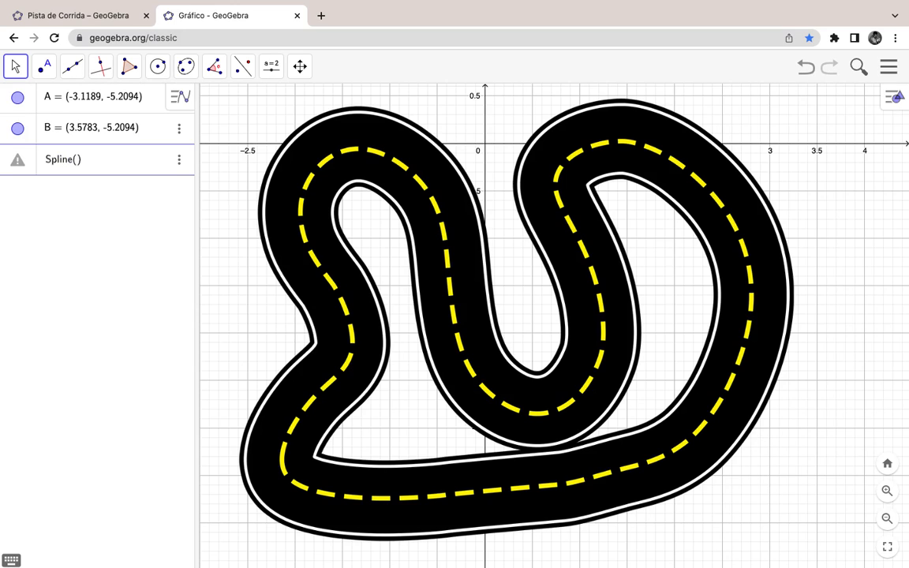
key("BackSpace")
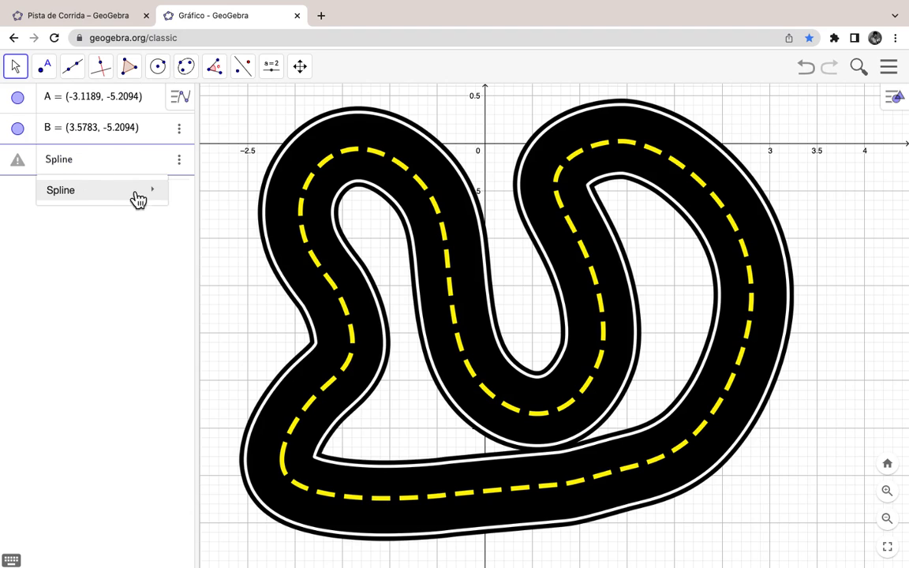
mouse_move(151, 189)
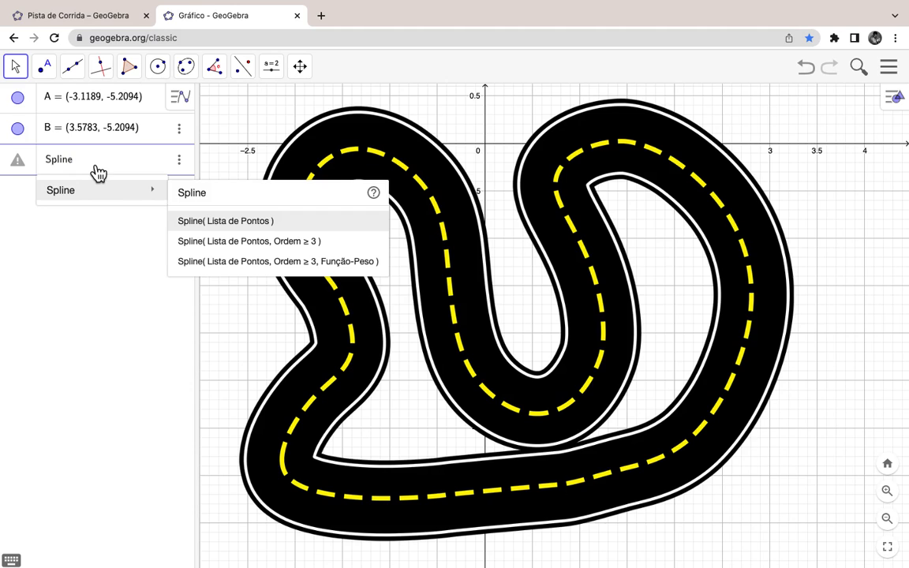
type("(")
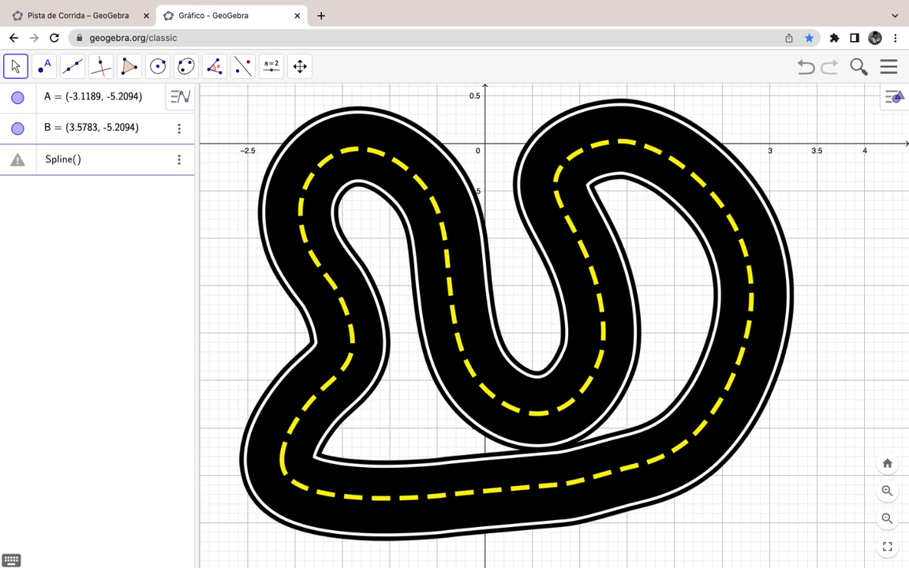
key("BackSpace")
key("BackSpace")
key("BackSpace")
key("BackSpace")
key("BackSpace")
key("BackSpace")
Place 21 points counterclockwise along the yellow dashed centre line, starting on the track's lower straight and going once around the whole circuit.
left_click(55, 76)
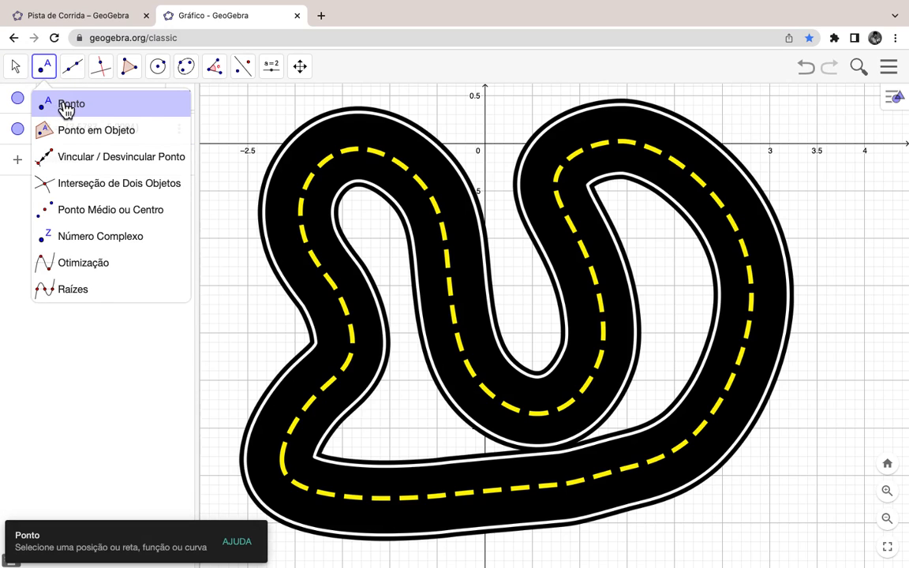
left_click(61, 108)
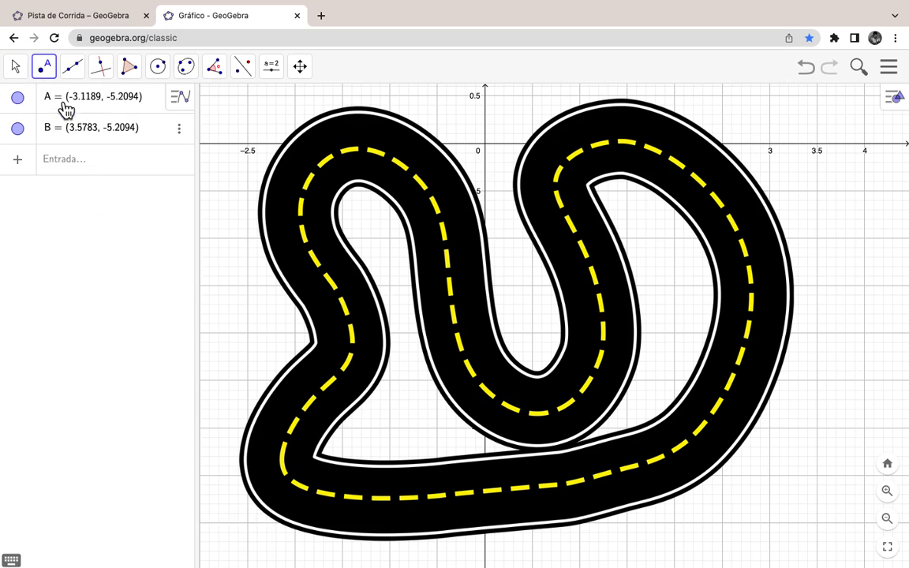
left_click(435, 495)
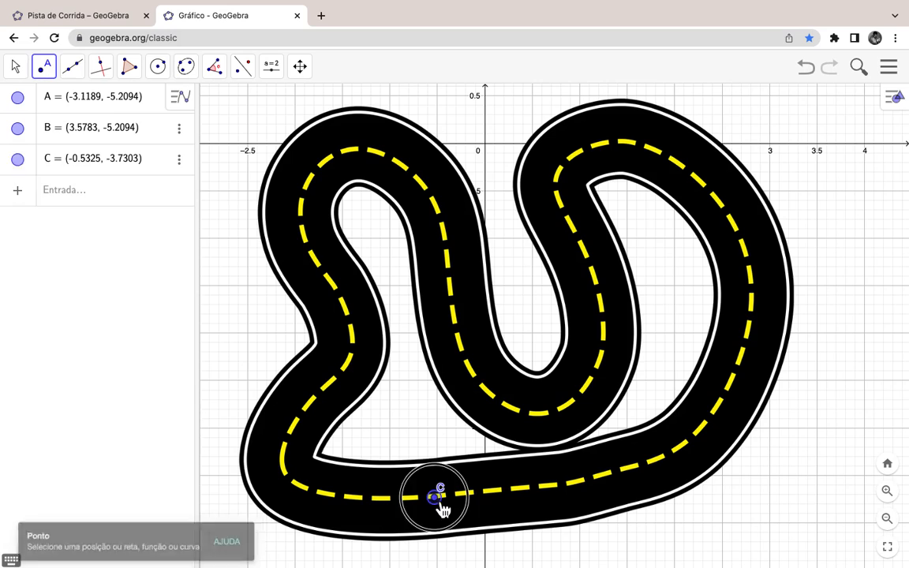
left_click(555, 485)
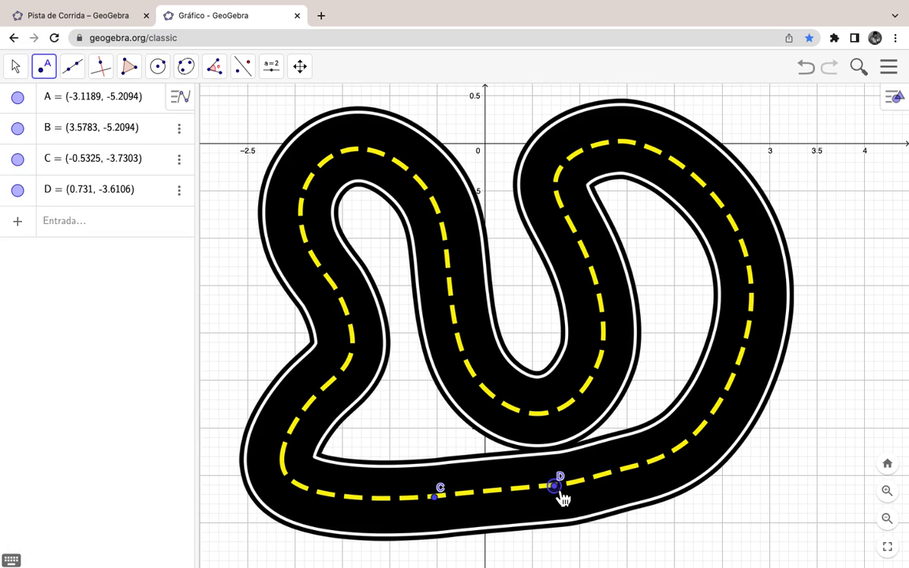
left_click(681, 448)
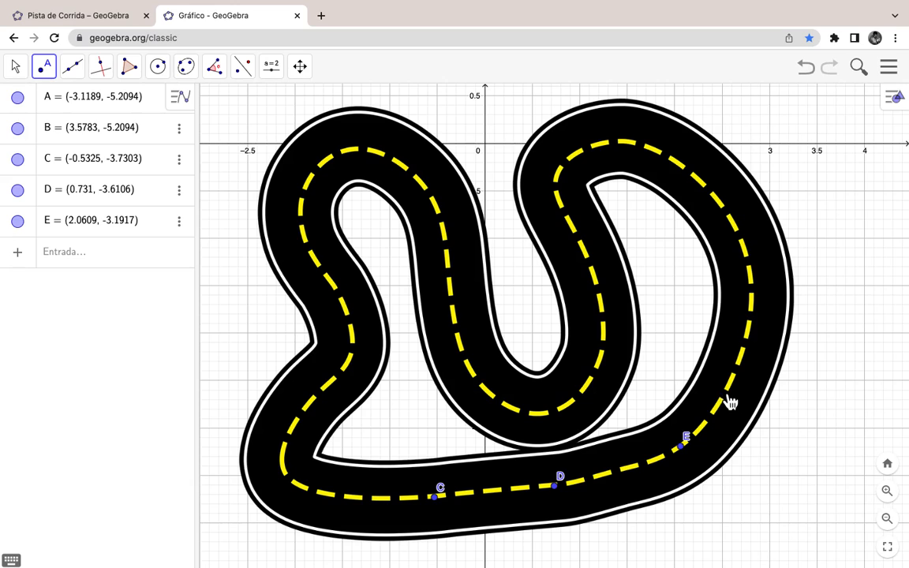
left_click(734, 376)
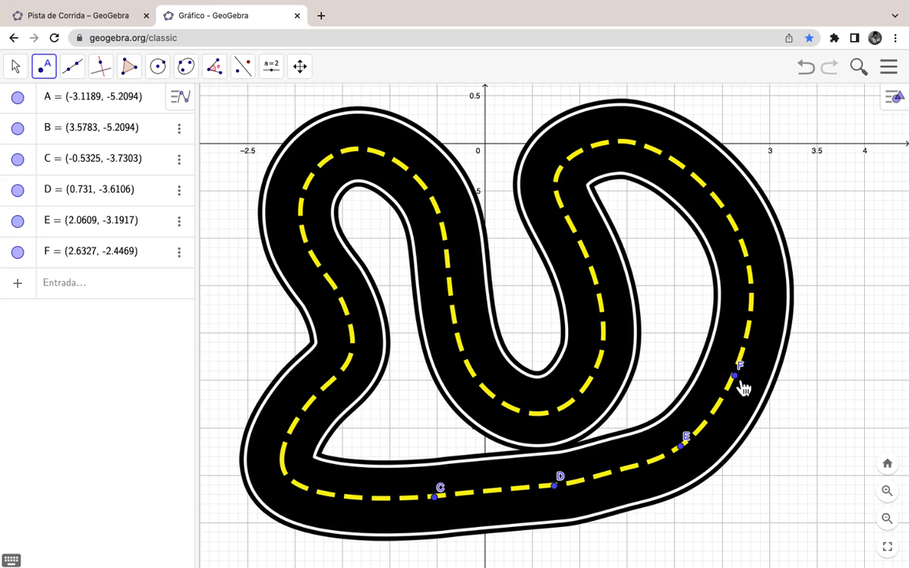
left_click(750, 270)
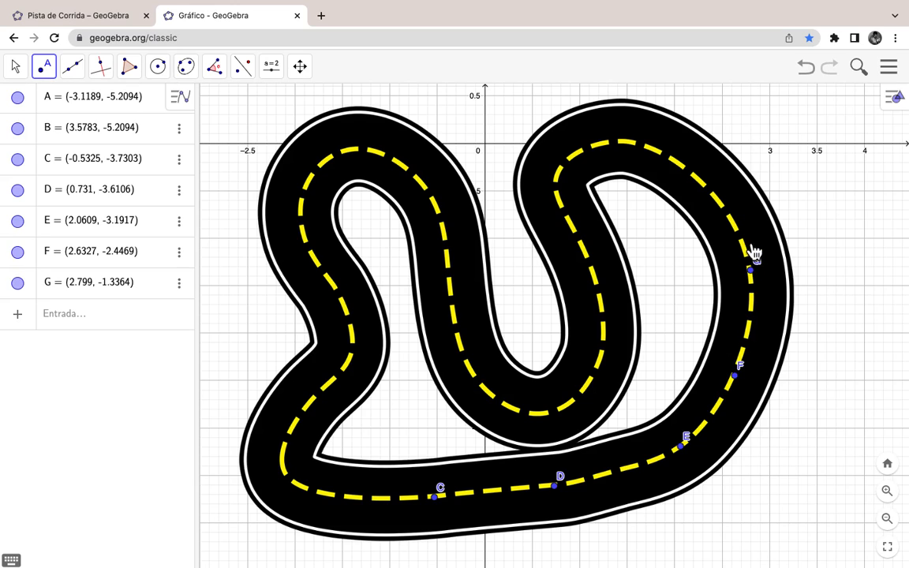
left_click(697, 177)
left_click(629, 145)
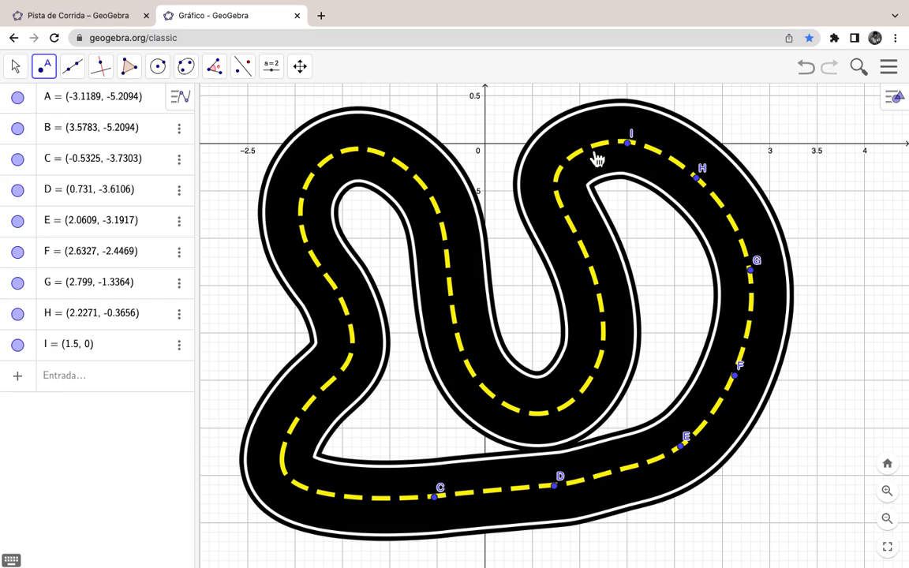
left_click(569, 155)
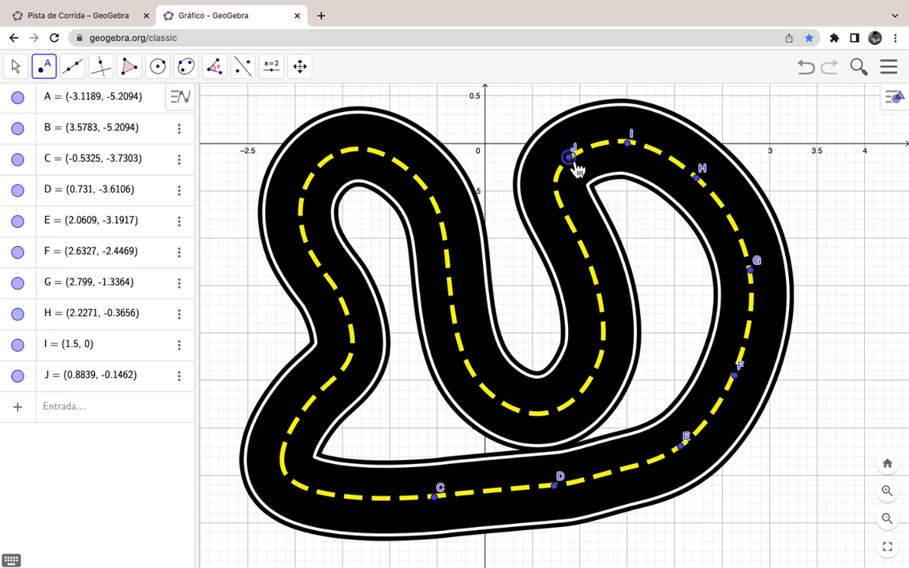
left_click(560, 204)
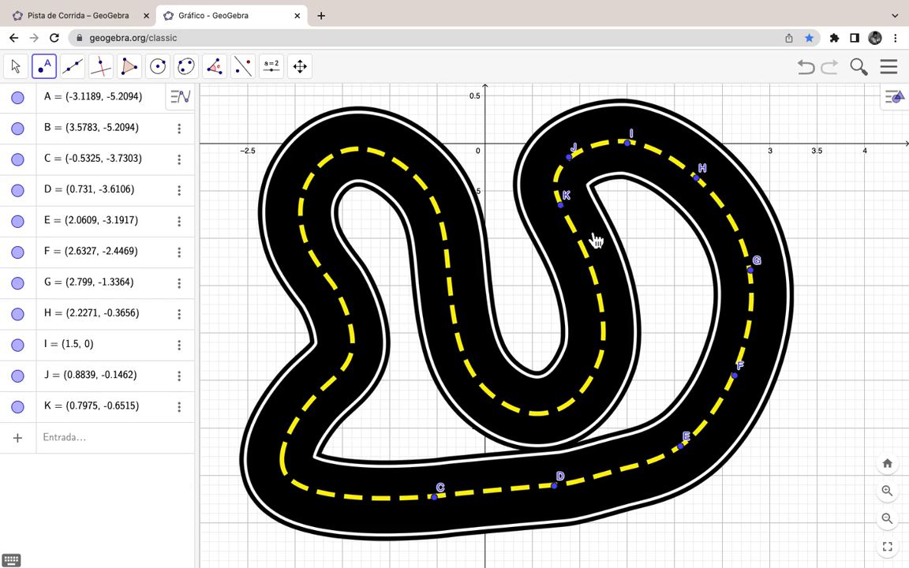
left_click(602, 309)
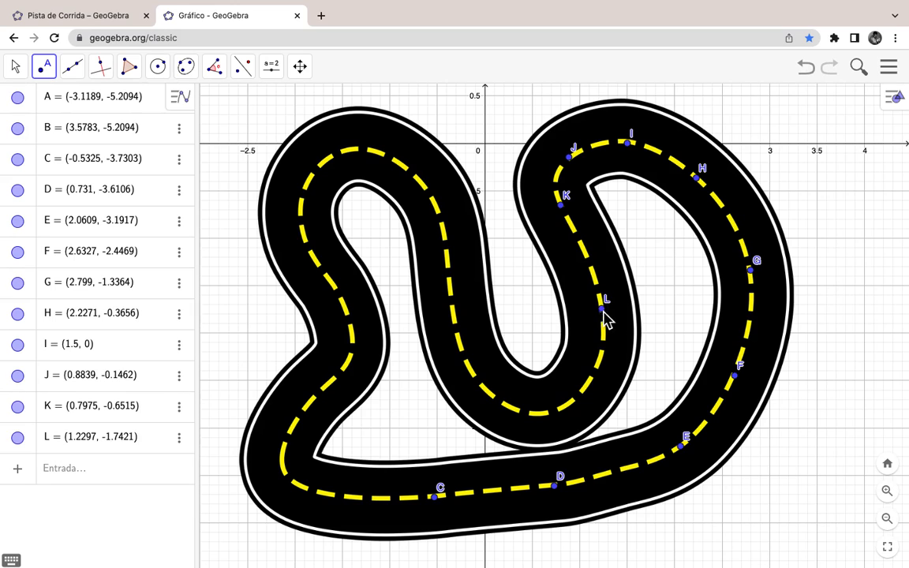
left_click(584, 388)
left_click(517, 408)
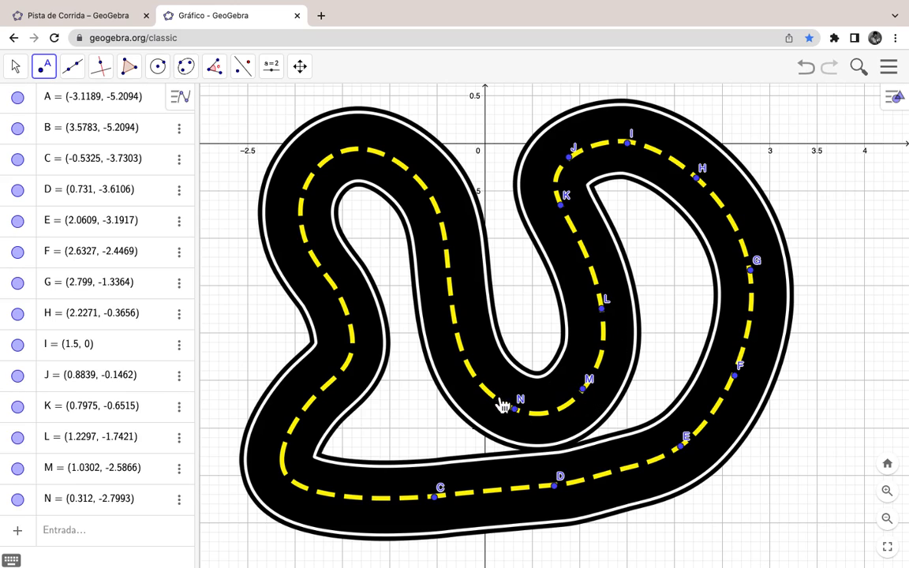
left_click(456, 326)
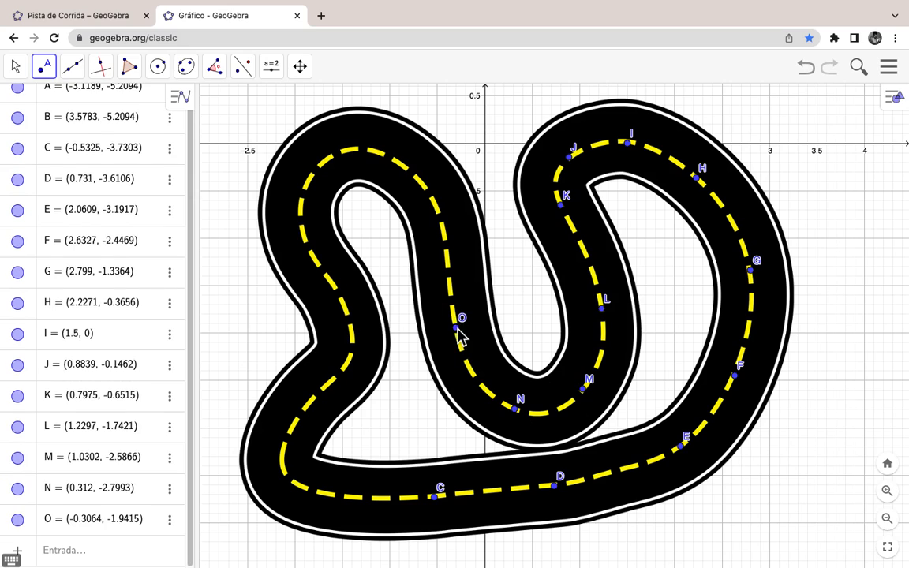
left_click(440, 211)
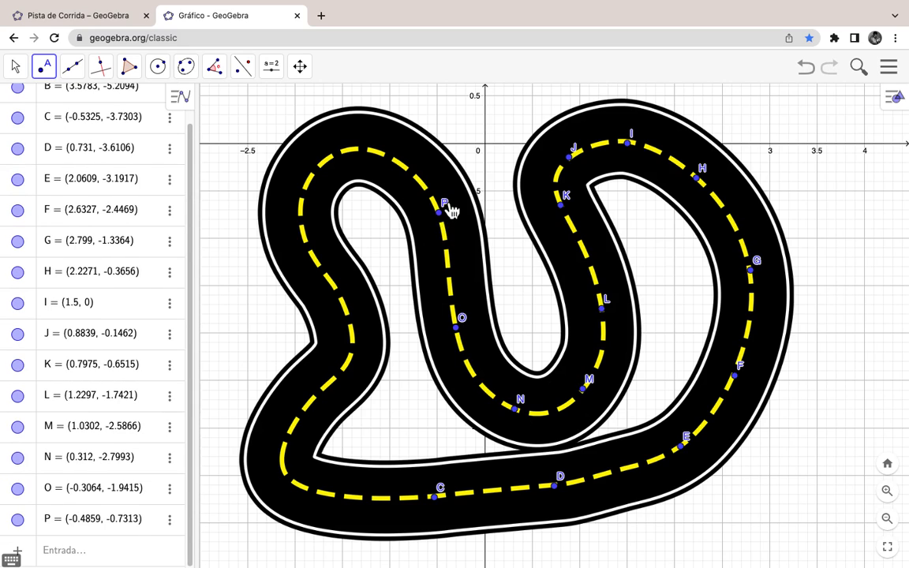
left_click(374, 150)
left_click(301, 200)
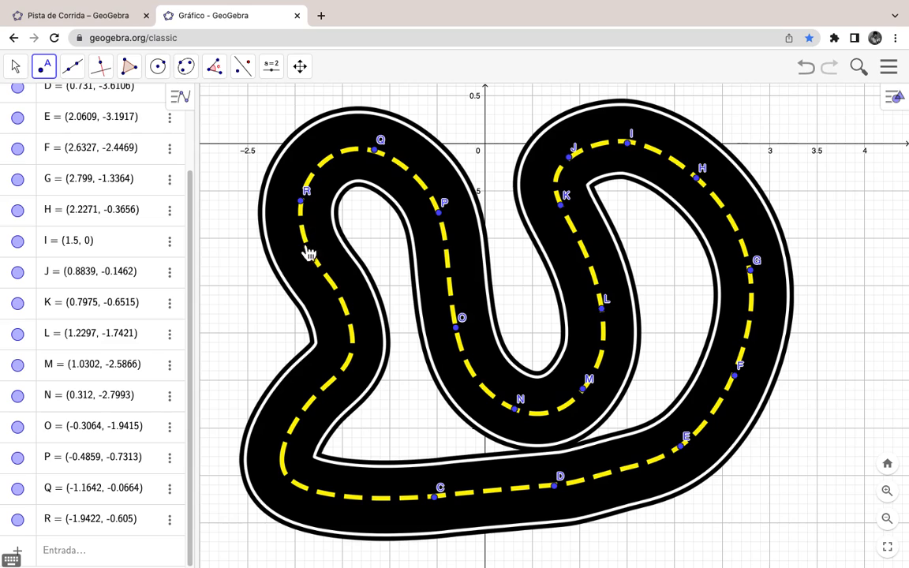
left_click(331, 286)
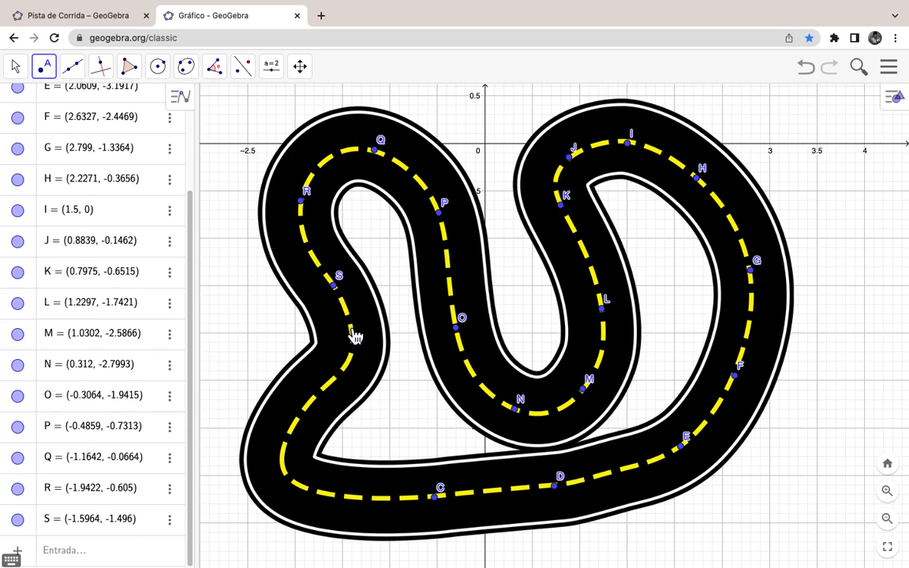
left_click(343, 363)
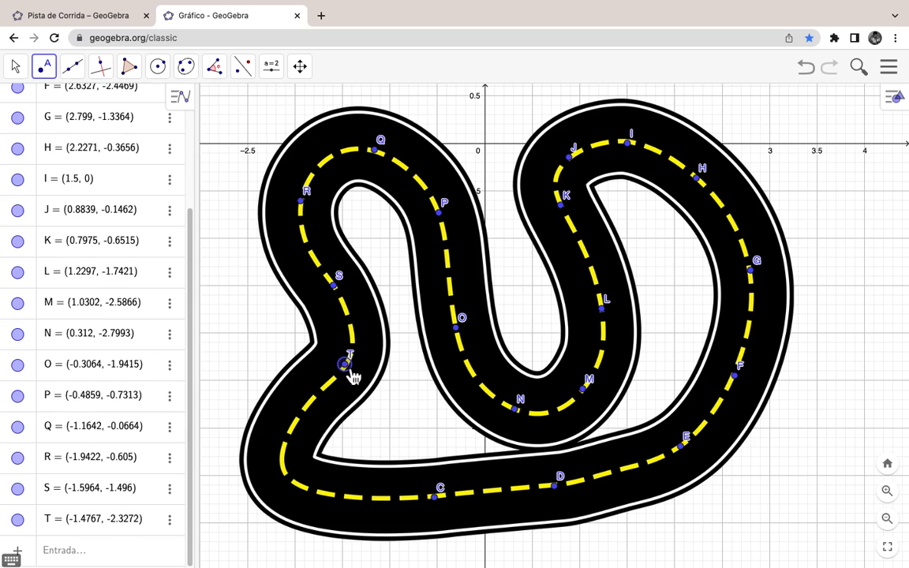
left_click(300, 415)
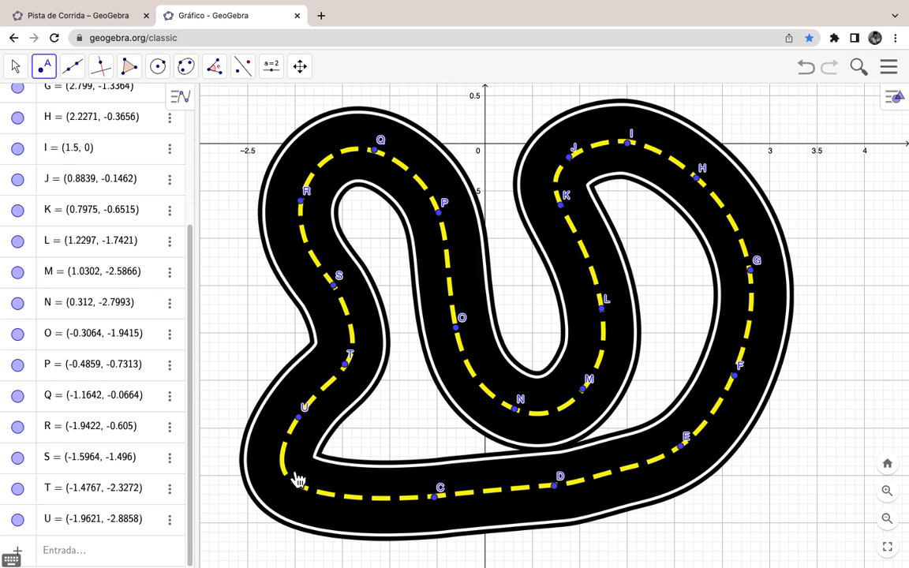
left_click(286, 471)
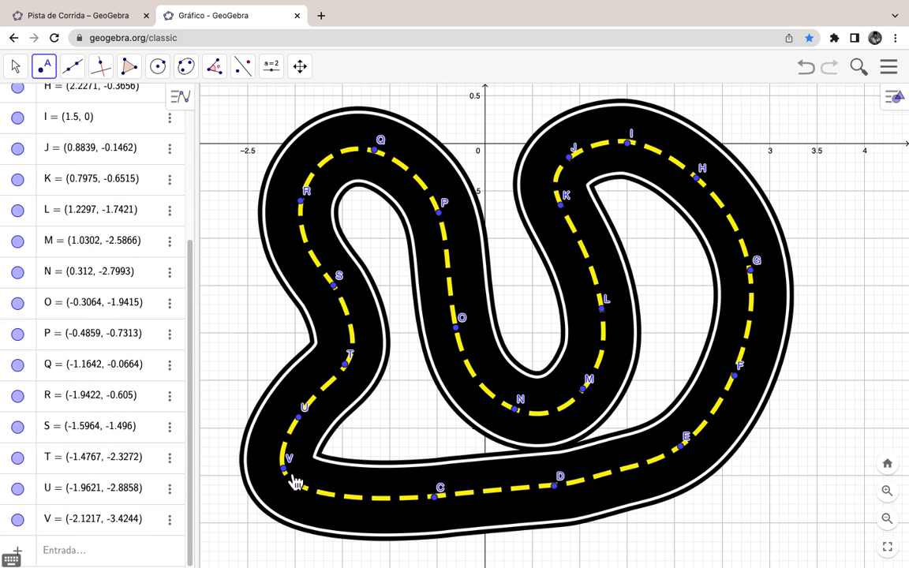
left_click(352, 500)
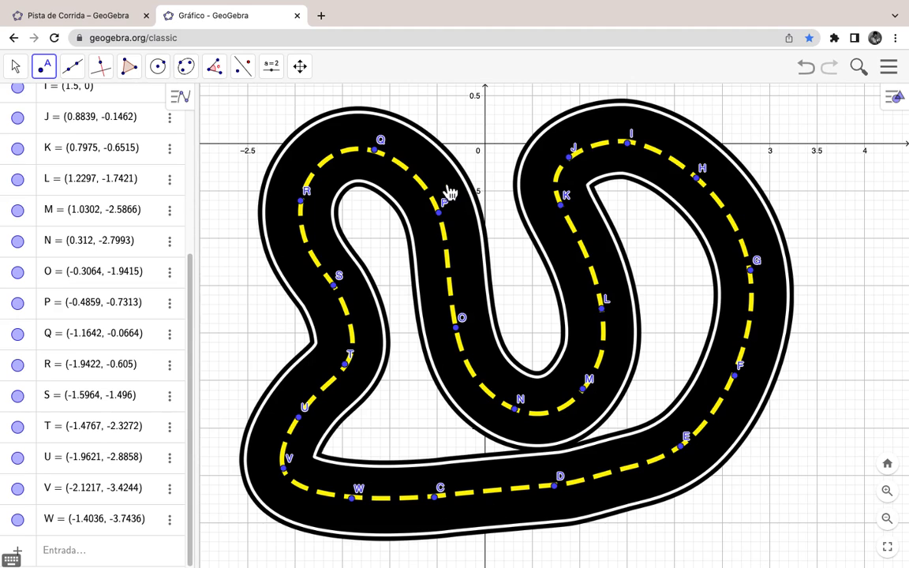
Create a closed spline through the listed points C to W in alphabetical order, returning to C at the end.
left_click(69, 558)
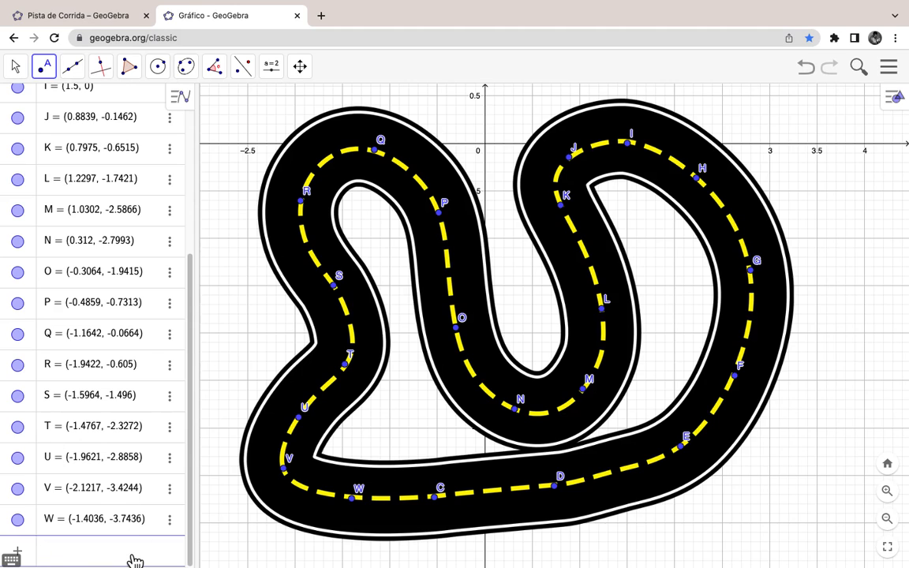
type("S")
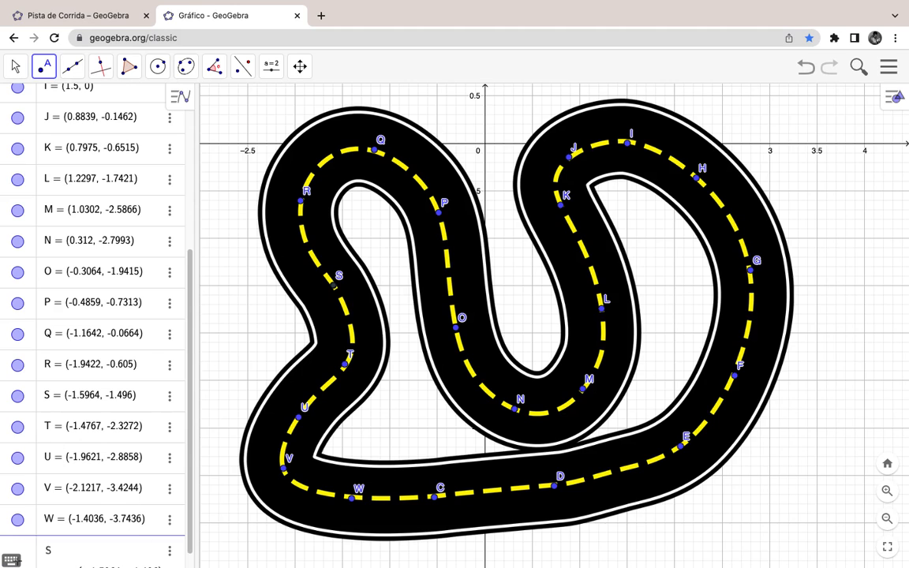
type("pline")
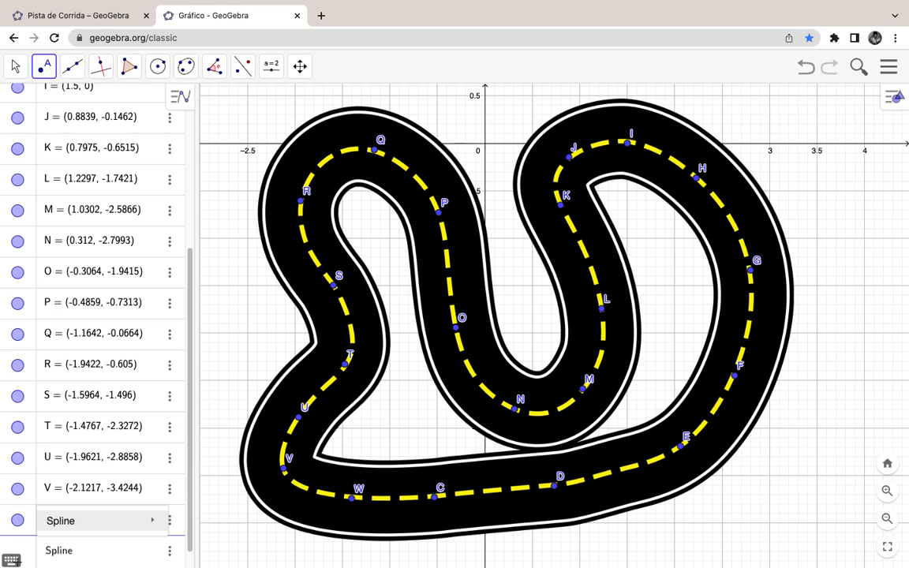
type("(")
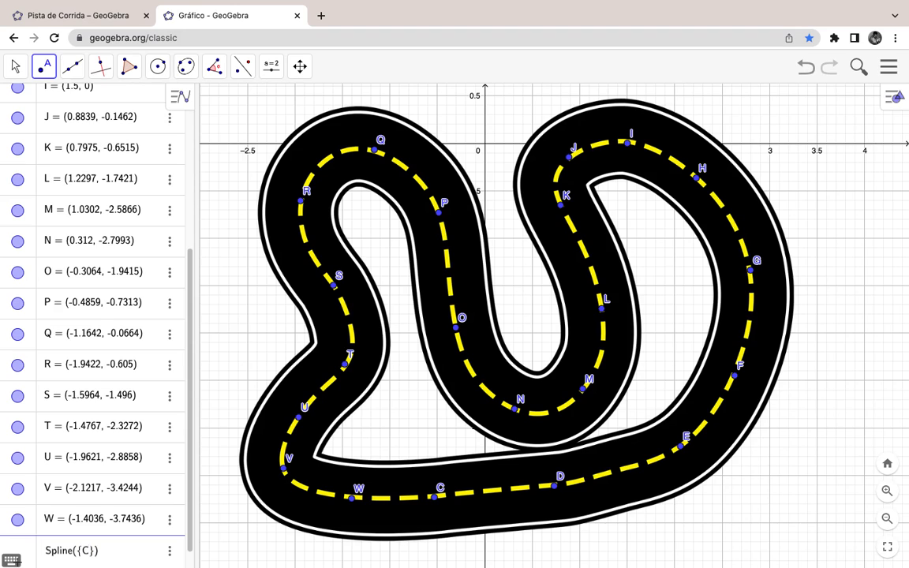
type("{C, D, EF")
key("BackSpace")
type(",F")
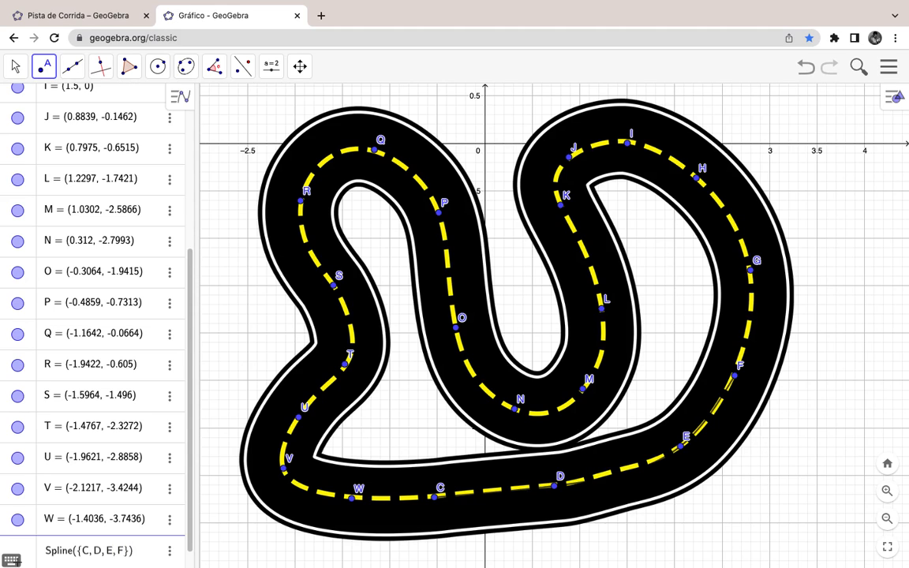
type(",G")
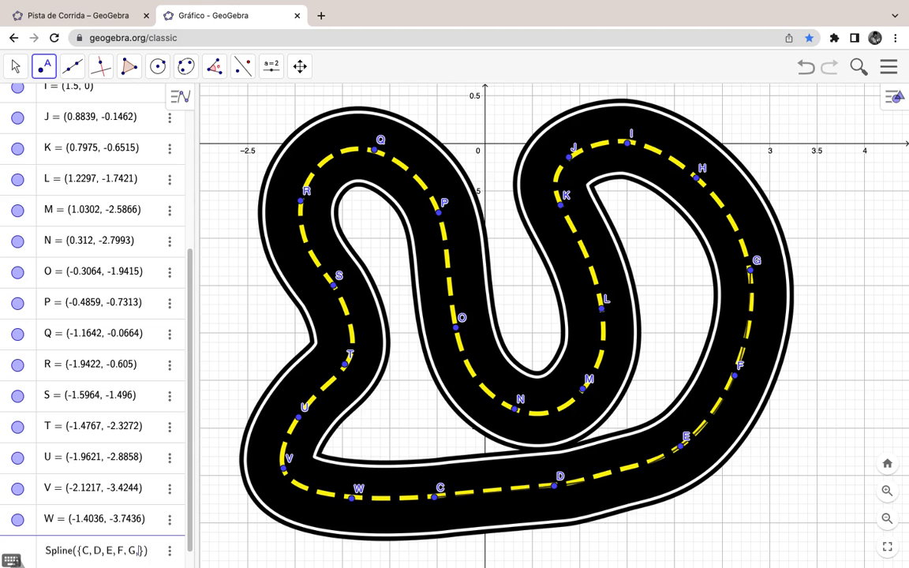
type(",H,I,J")
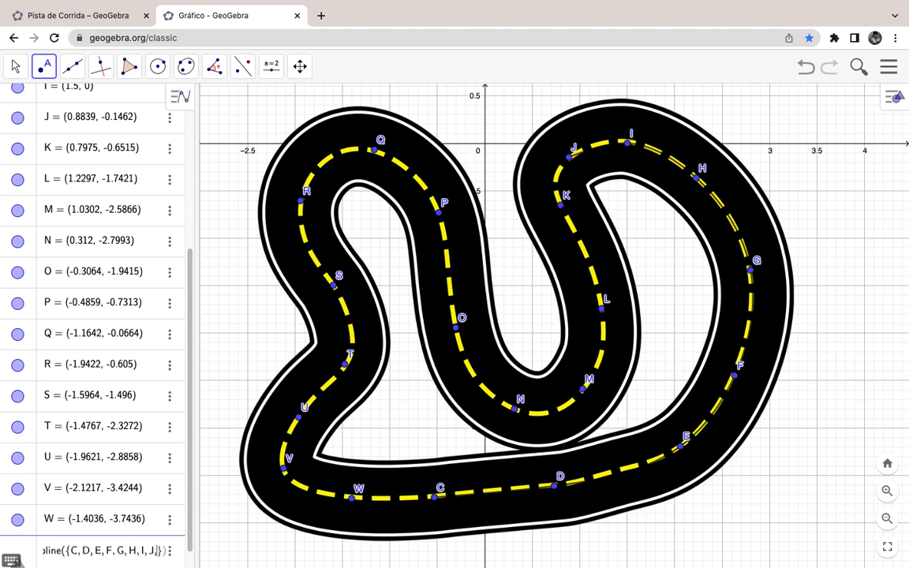
type(",K,L")
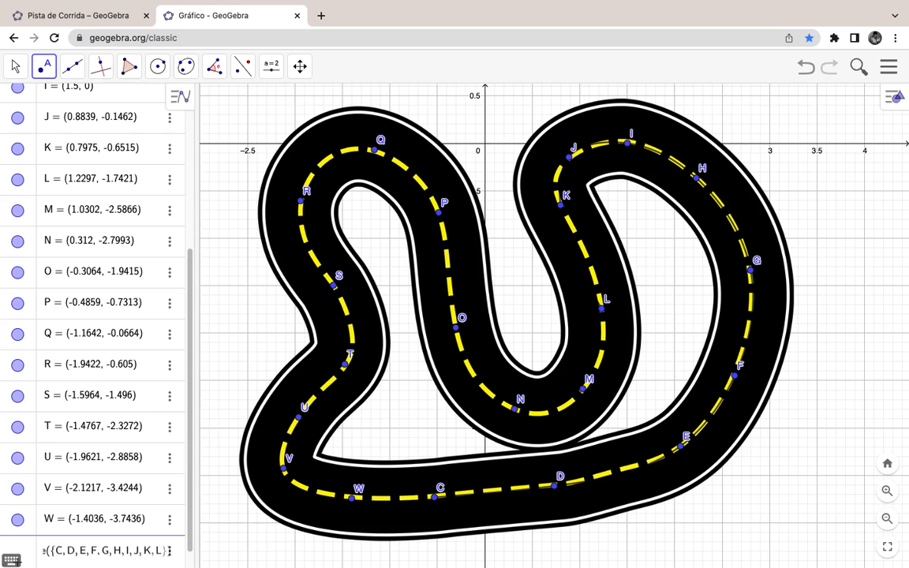
type(",")
type("M,N,O,P")
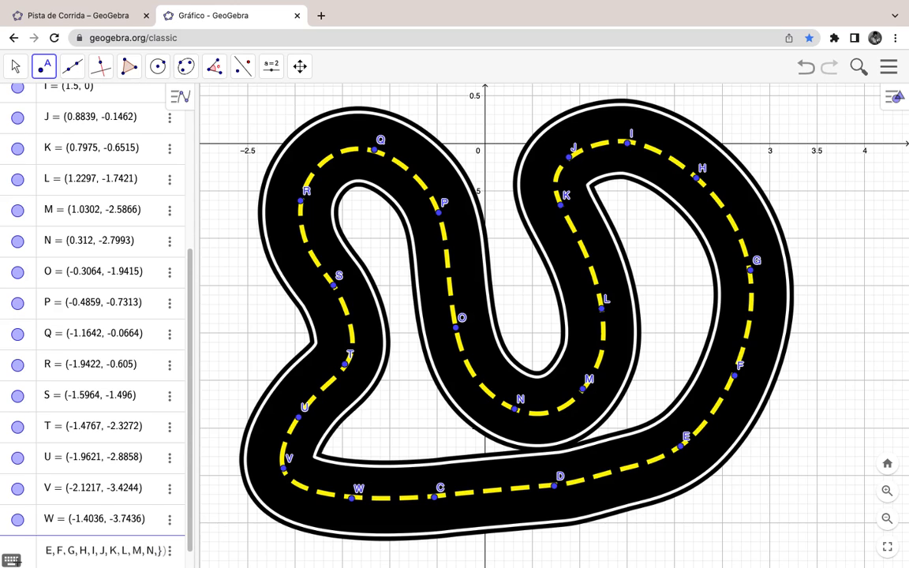
type(",Q,R")
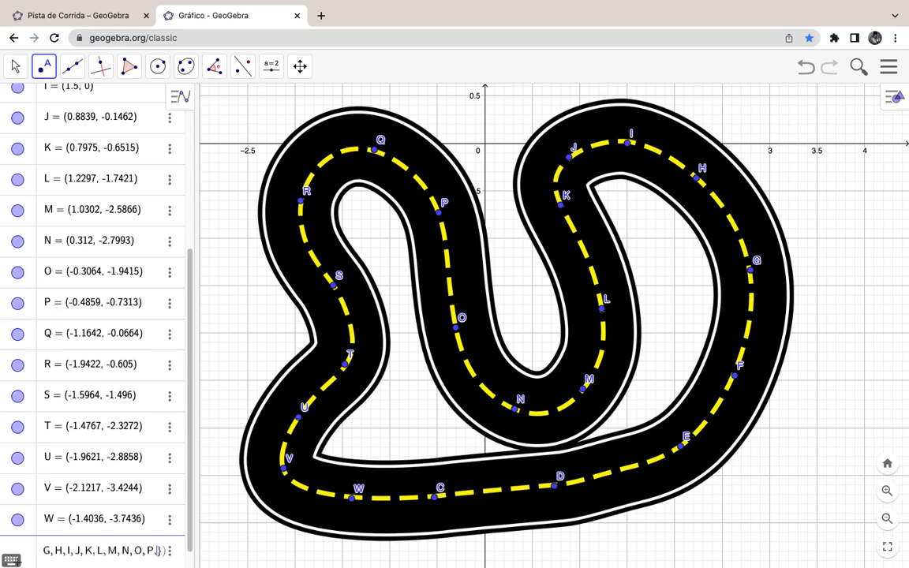
type(",S,T,")
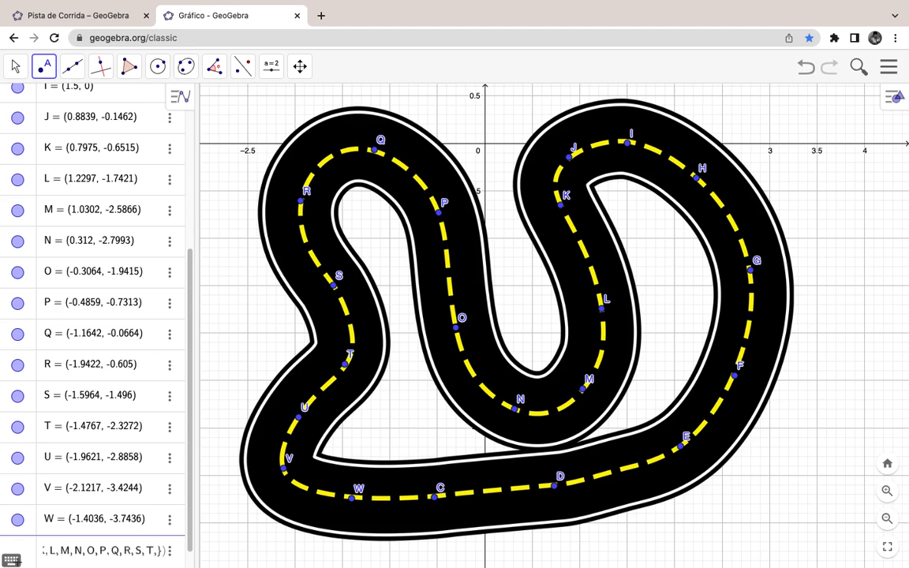
type("U,V,W")
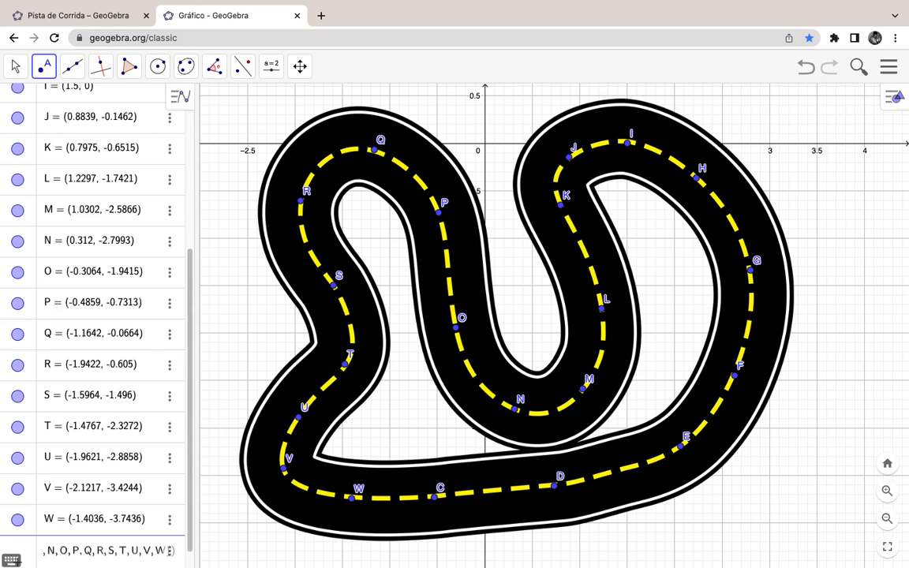
type(",")
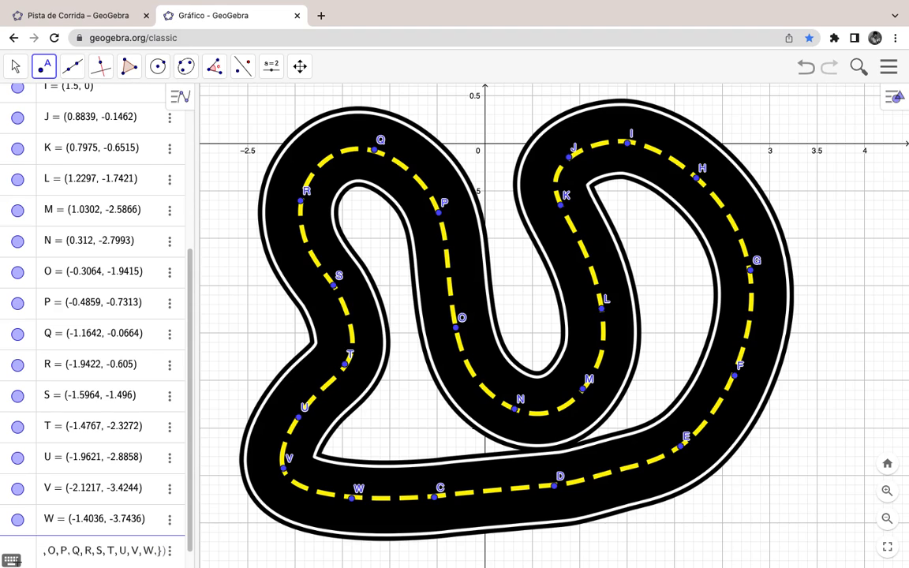
type("C")
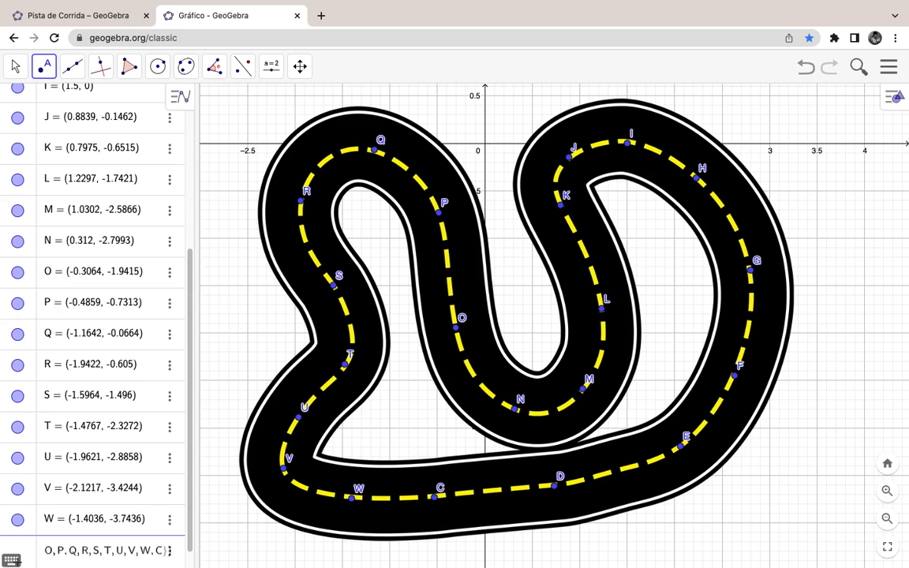
key("Right")
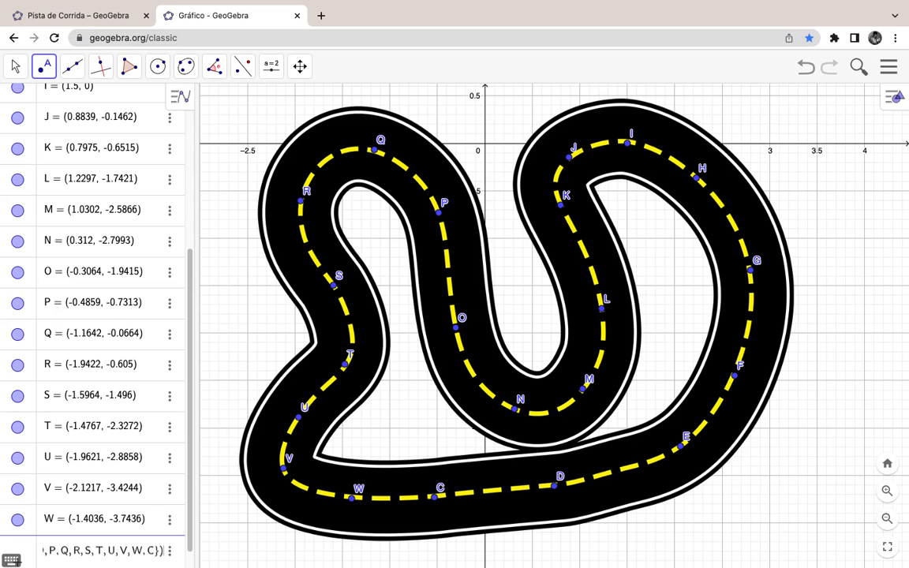
key("Return")
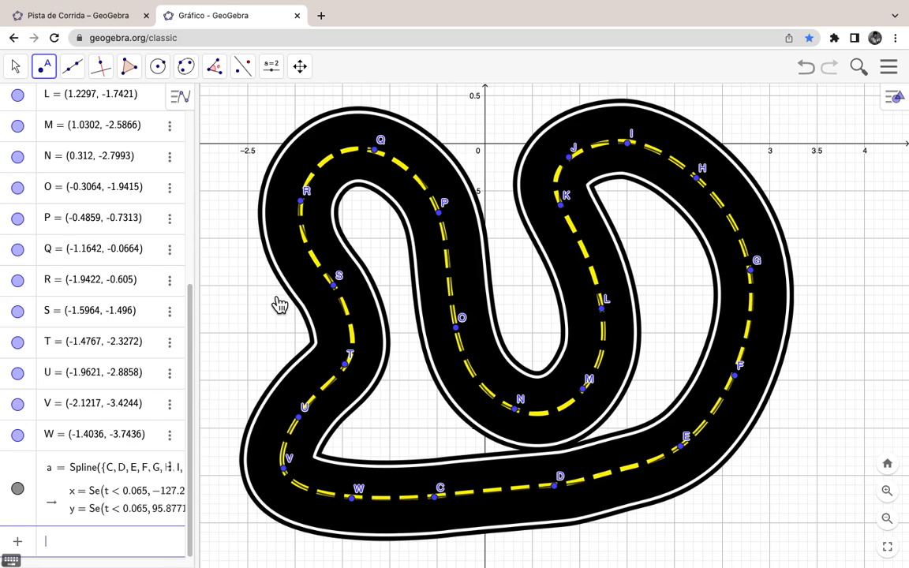
Hide the race track image and widen the algebra view slightly to inspect the spline's definition.
right_click(324, 140)
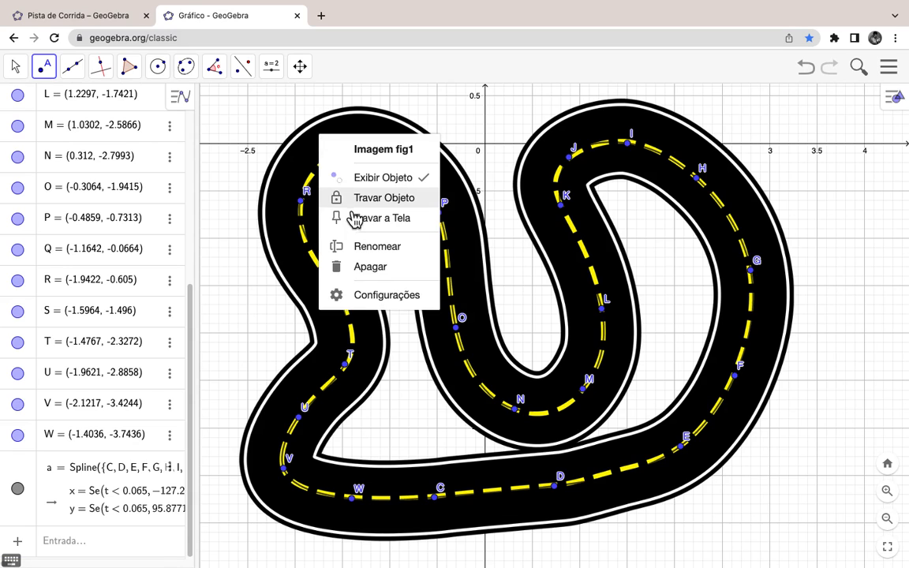
left_click(391, 186)
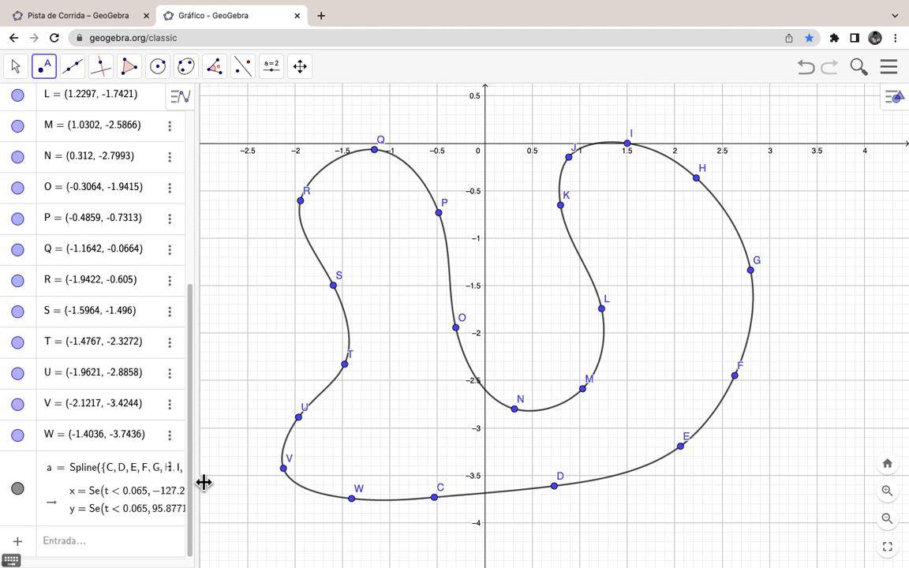
left_click_drag(204, 482, 369, 474)
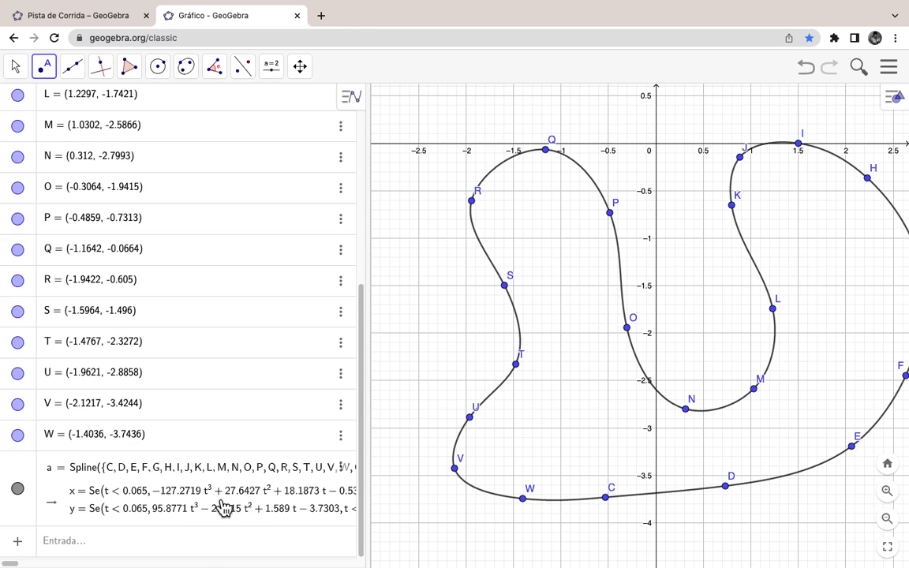
left_click_drag(367, 337, 227, 355)
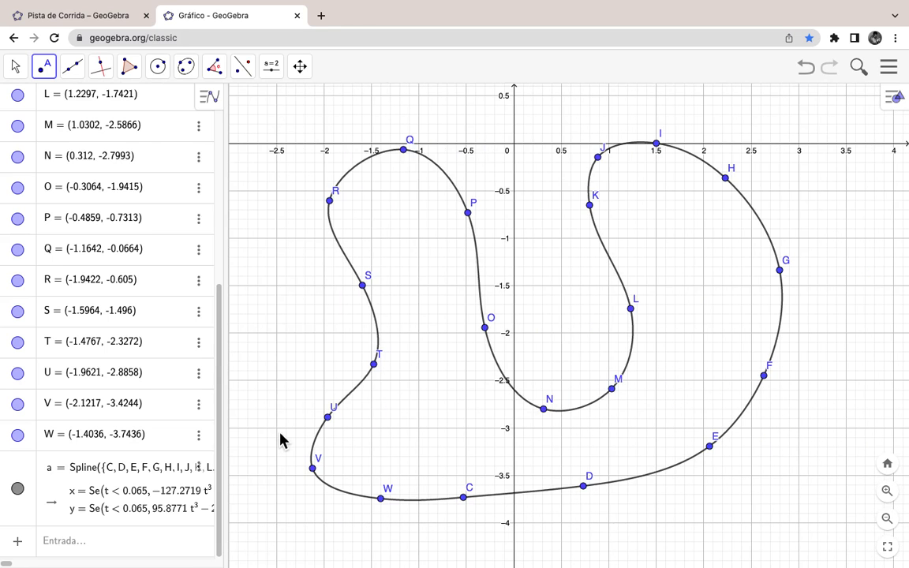
Turn on the display of auxiliary objects (Objetos Auxiliares) in the algebra view settings and close the settings.
scroll(172, 334, "up", 5)
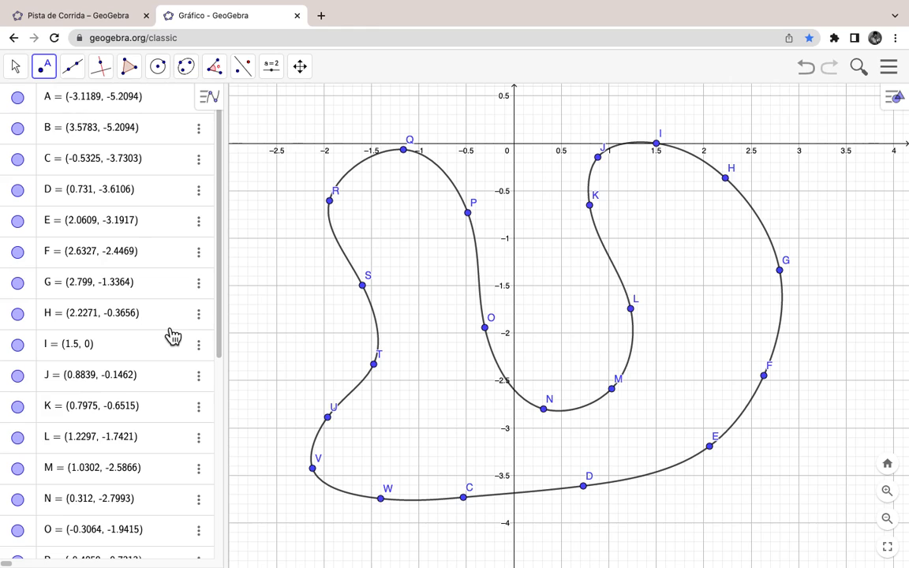
left_click(212, 97)
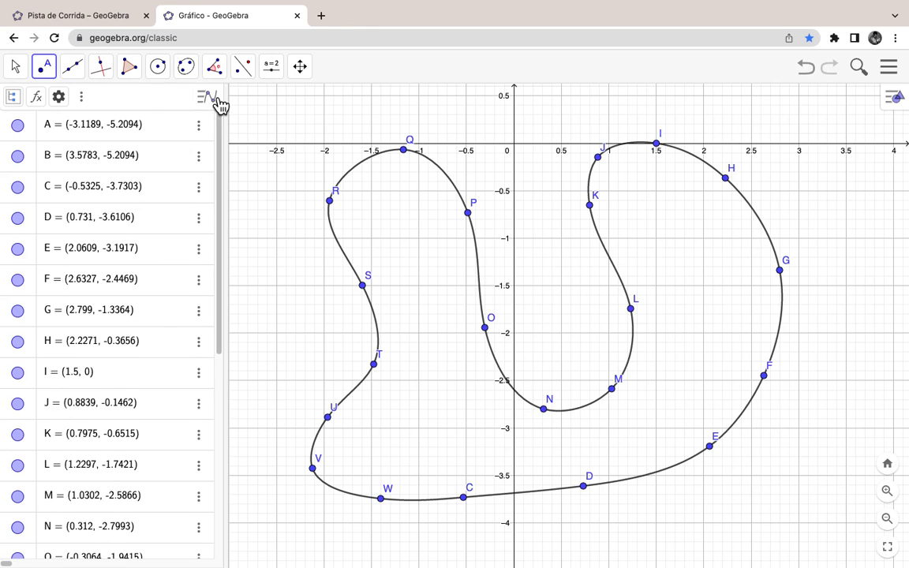
left_click(13, 97)
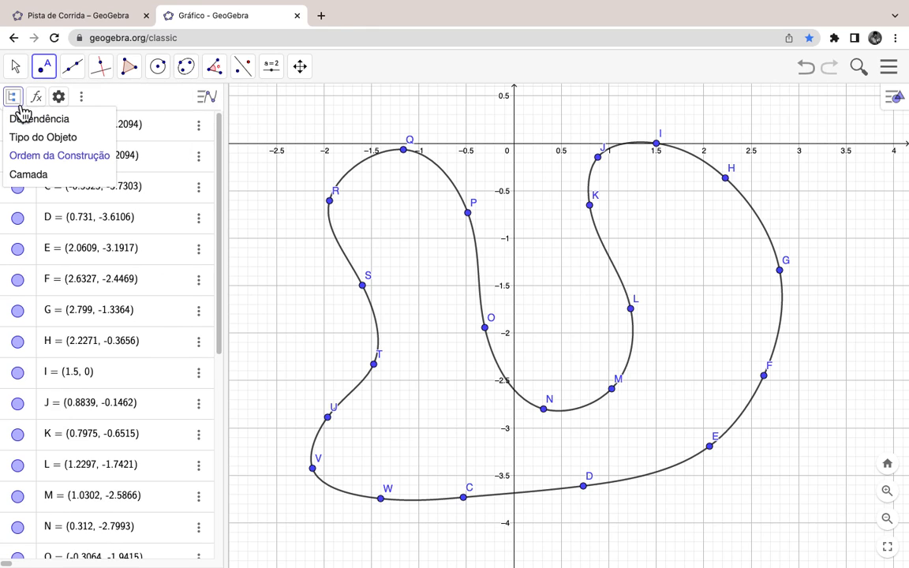
left_click(82, 97)
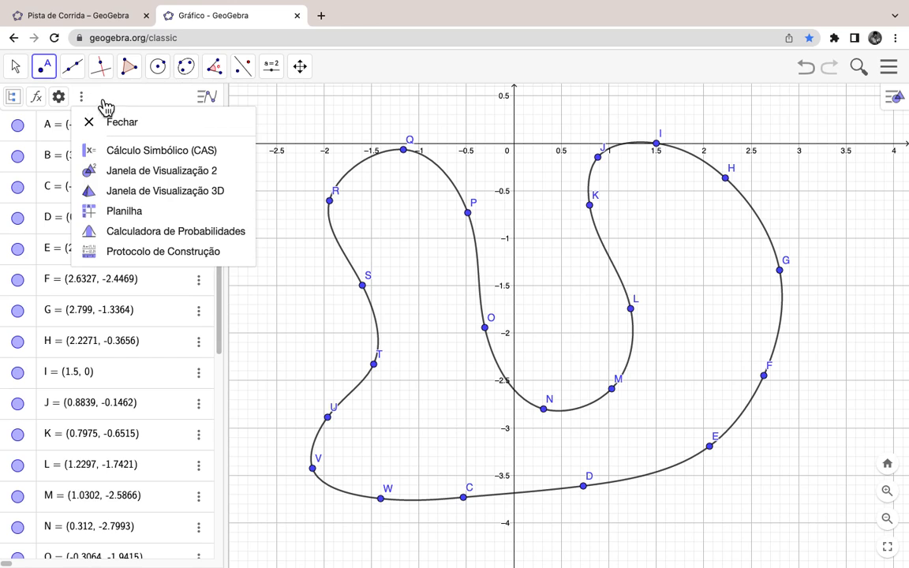
left_click(63, 97)
left_click(63, 99)
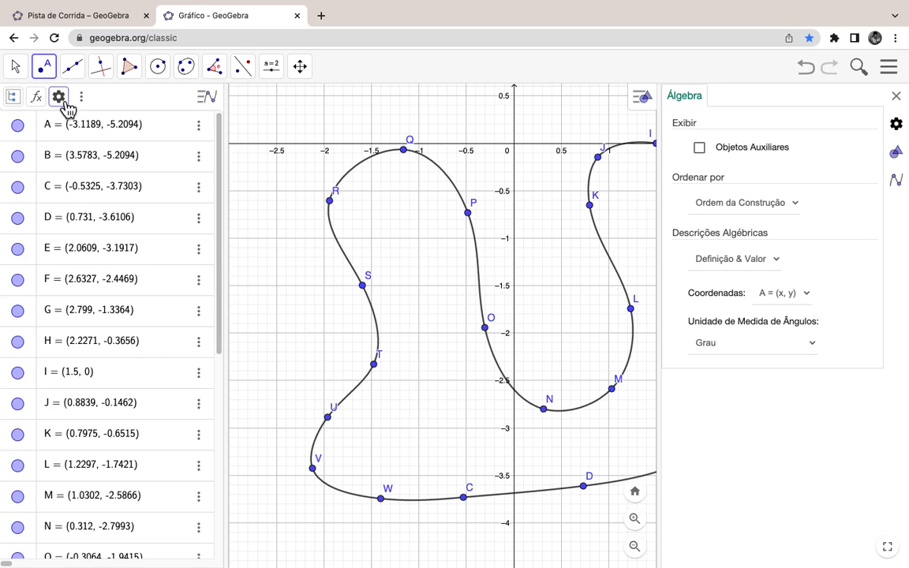
left_click(732, 152)
left_click(895, 96)
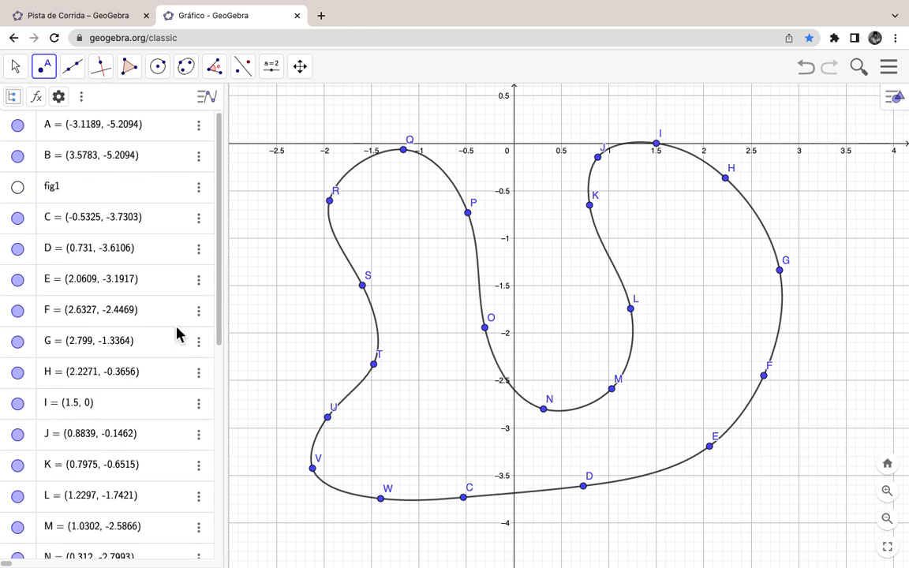
Toggle the visibility of fig1 to compare the spline with the track's centre line, leaving the image hidden.
left_click(22, 189)
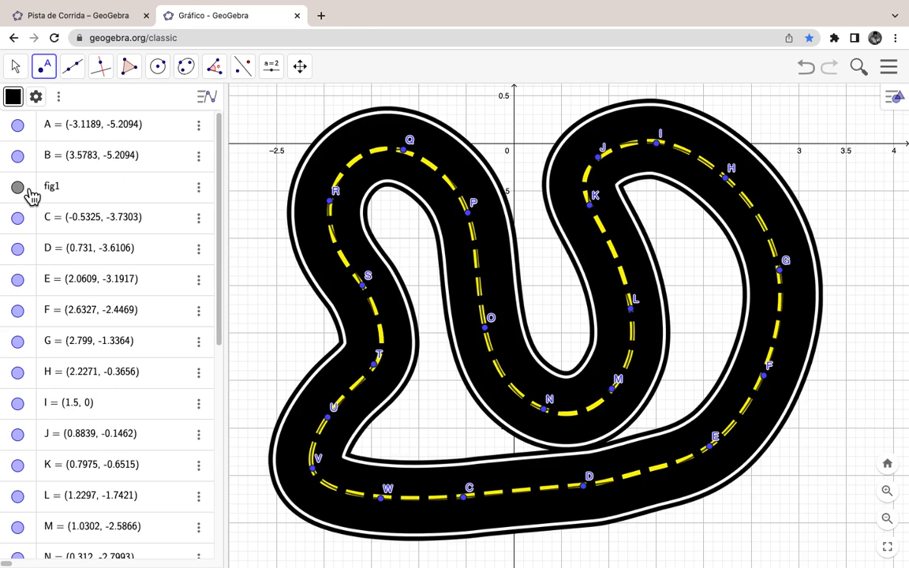
left_click(22, 190)
left_click(22, 189)
left_click(19, 187)
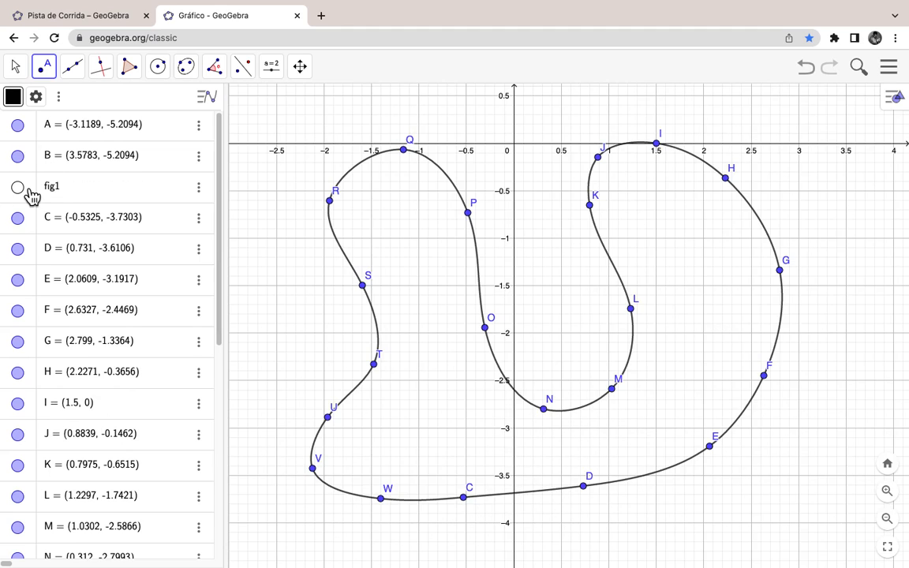
left_click(19, 188)
left_click(19, 187)
Select the spline with the Move tool and change its colour to pink.
left_click(16, 72)
left_click(68, 113)
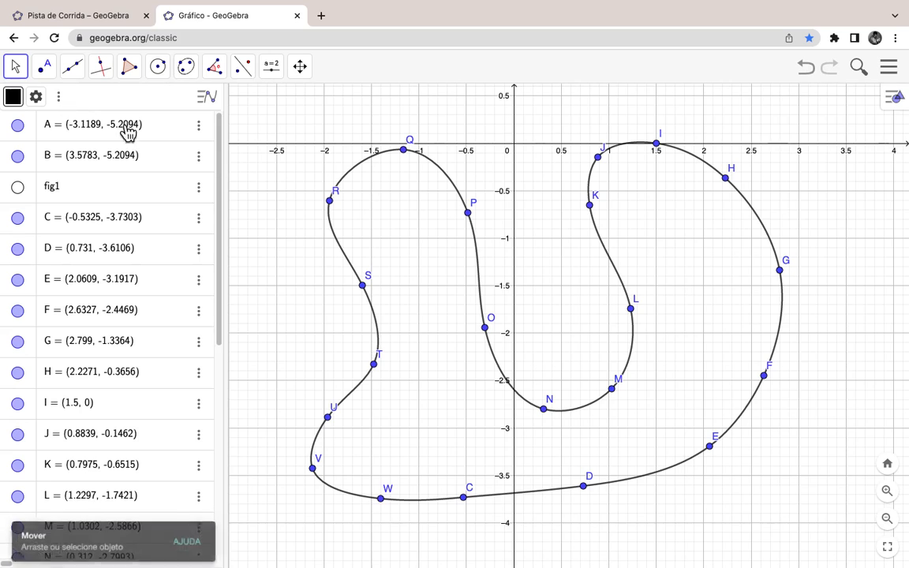
left_click(484, 262)
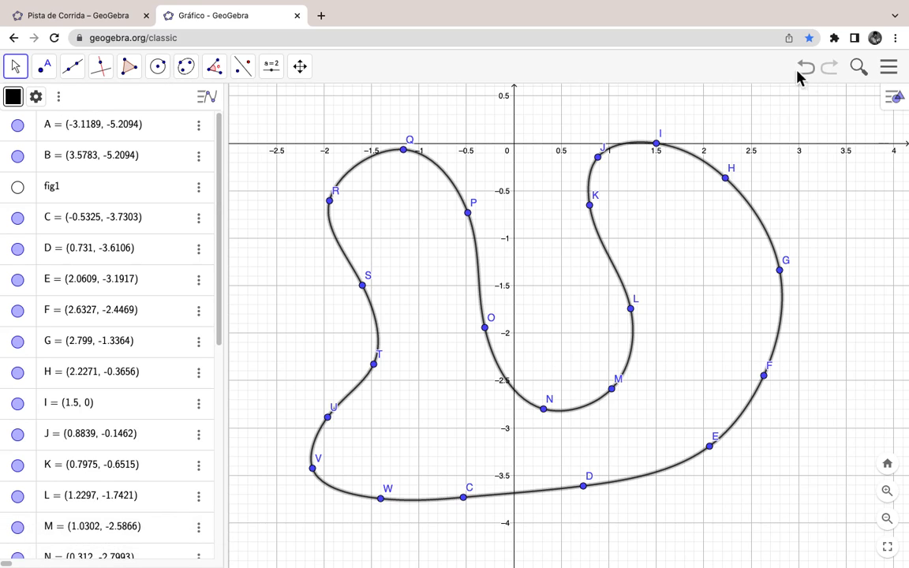
left_click(891, 101)
left_click(745, 98)
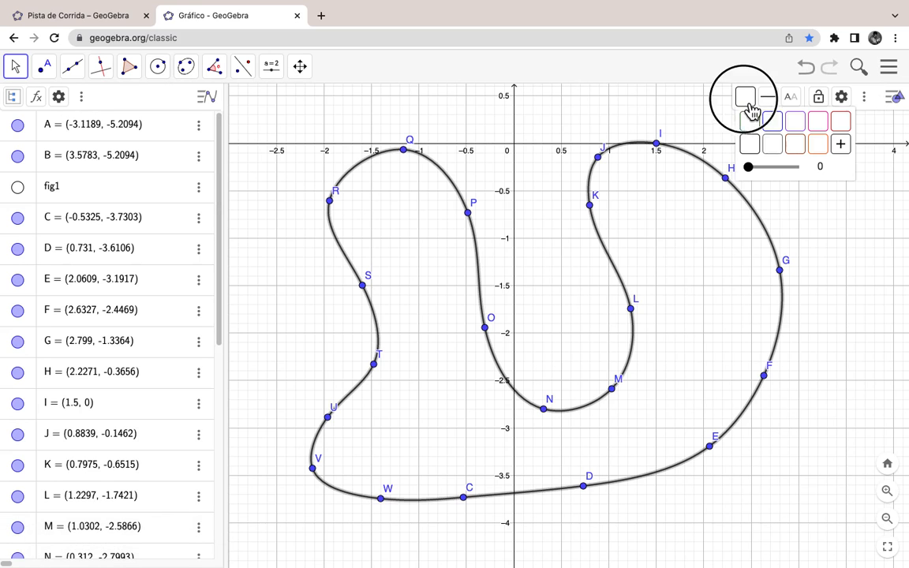
left_click(817, 122)
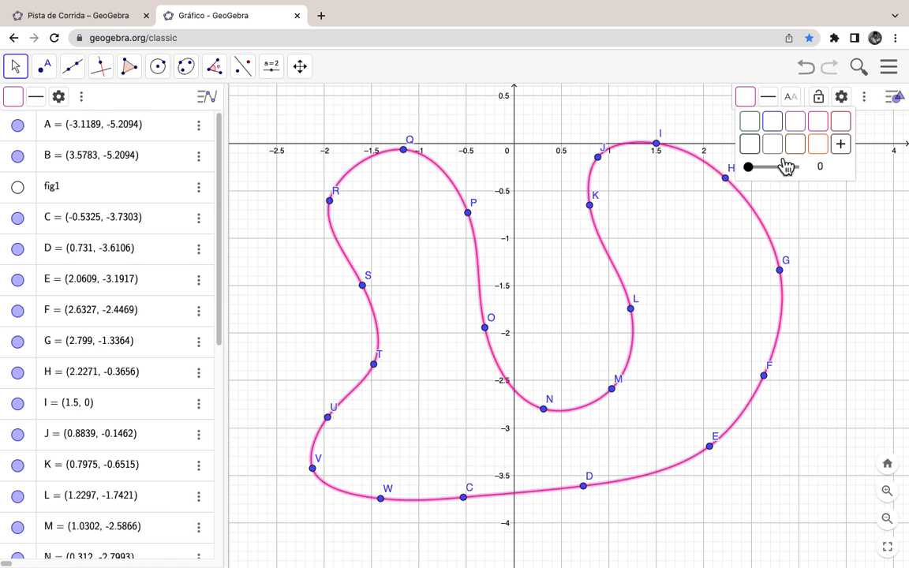
Set the spline's line thickness to 9 and deselect the curve.
left_click(768, 97)
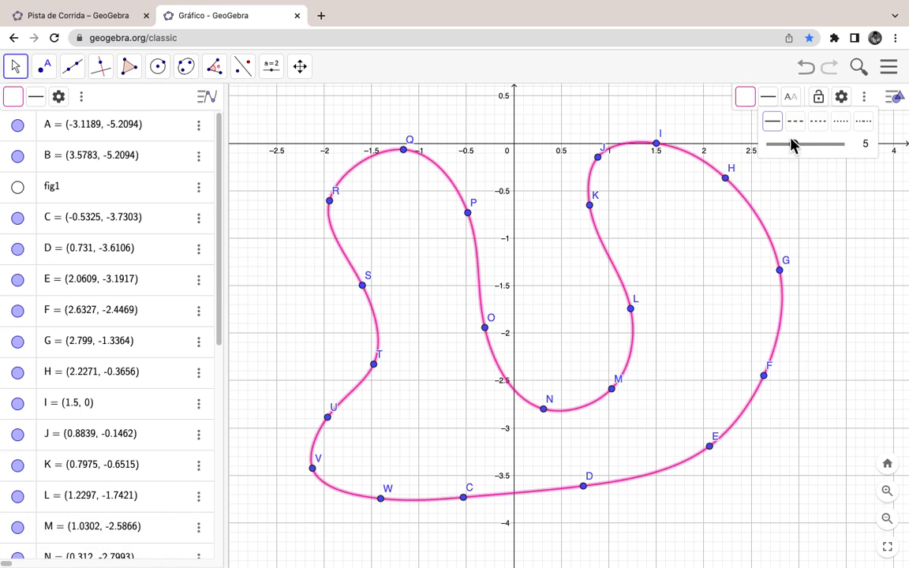
left_click(796, 145)
left_click_drag(800, 150, 822, 154)
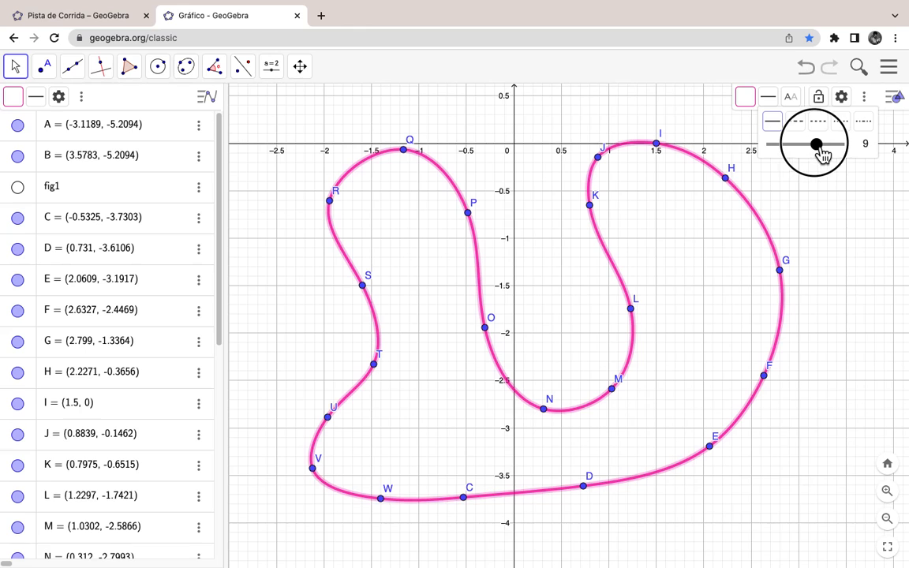
left_click(819, 182)
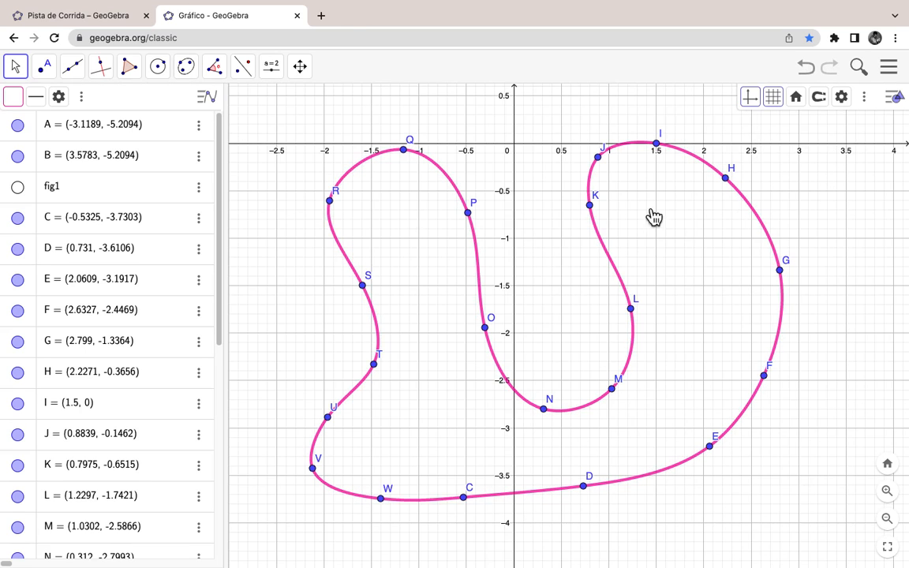
Show fig1 and move spline points J, K and L so the curve follows the yellow dashed centre line.
left_click(19, 190)
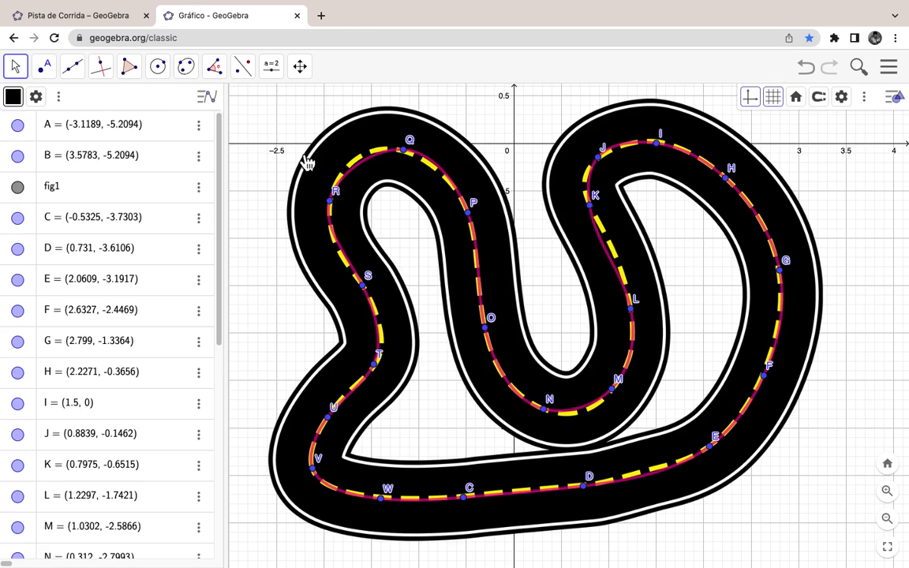
left_click(23, 72)
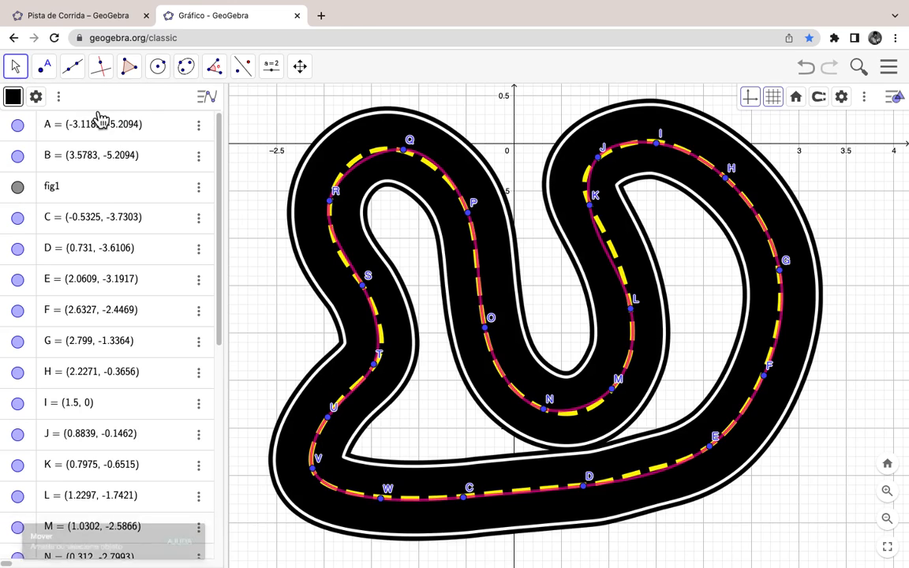
left_click_drag(601, 160, 609, 154)
left_click_drag(593, 206, 593, 196)
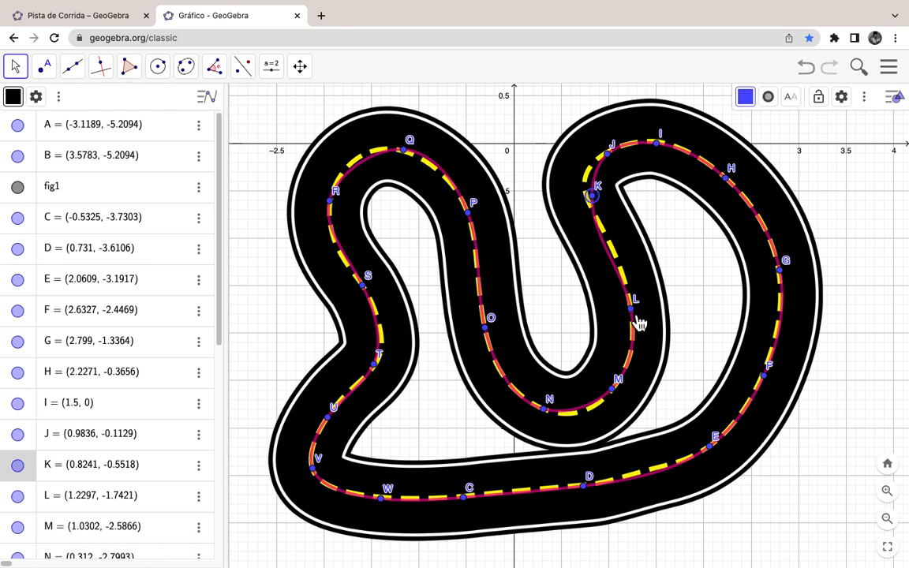
left_click_drag(636, 314, 629, 282)
left_click_drag(599, 202, 591, 177)
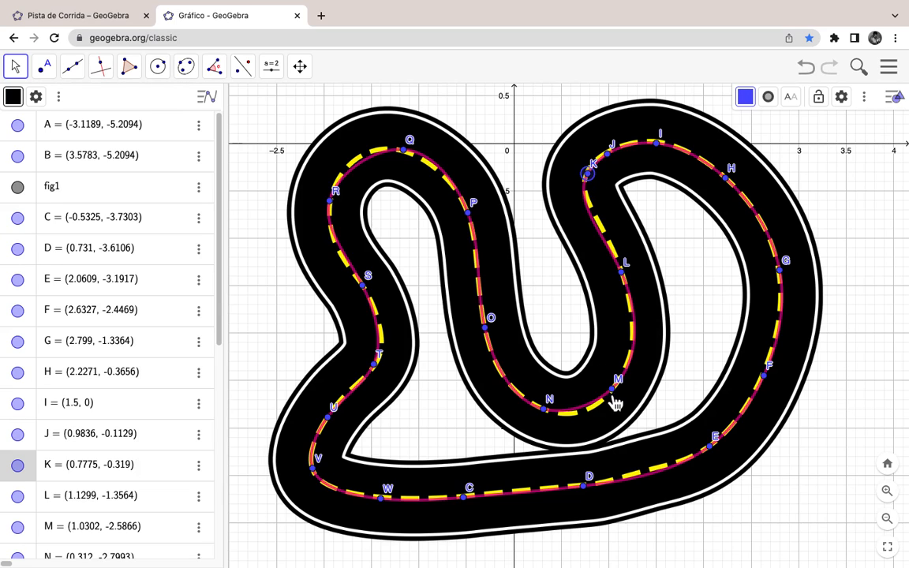
Move spline points M and Q to fit the track's dashed centre line and hide fig1.
left_click_drag(614, 402, 612, 405)
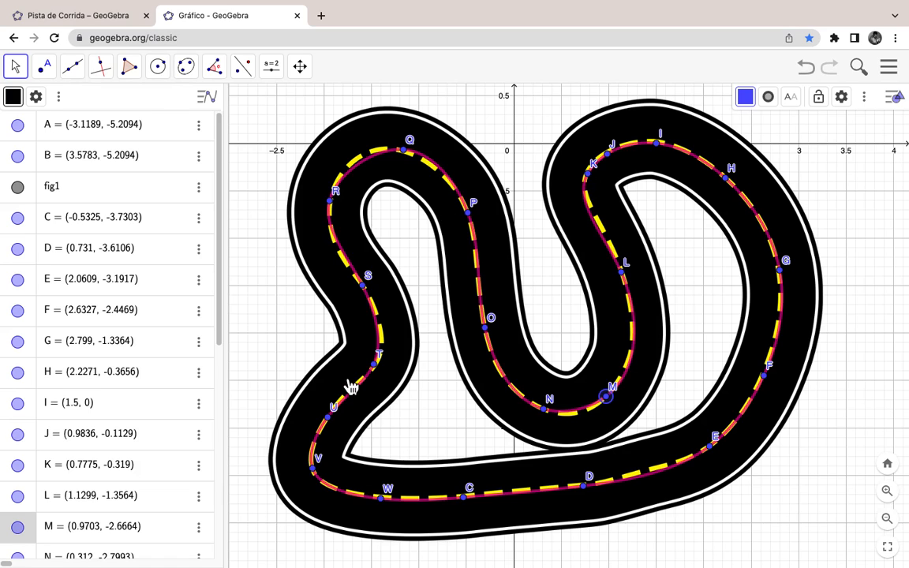
left_click_drag(412, 154, 386, 159)
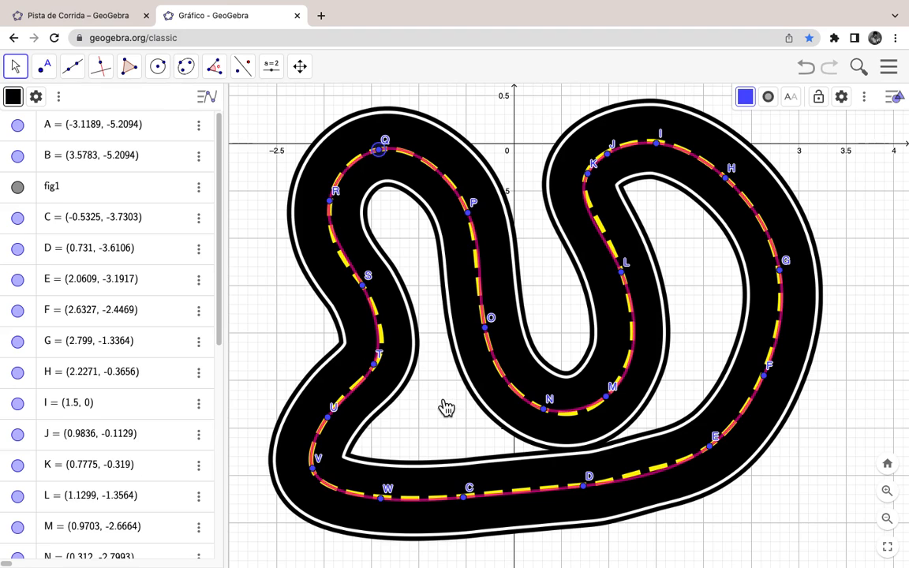
left_click(895, 115)
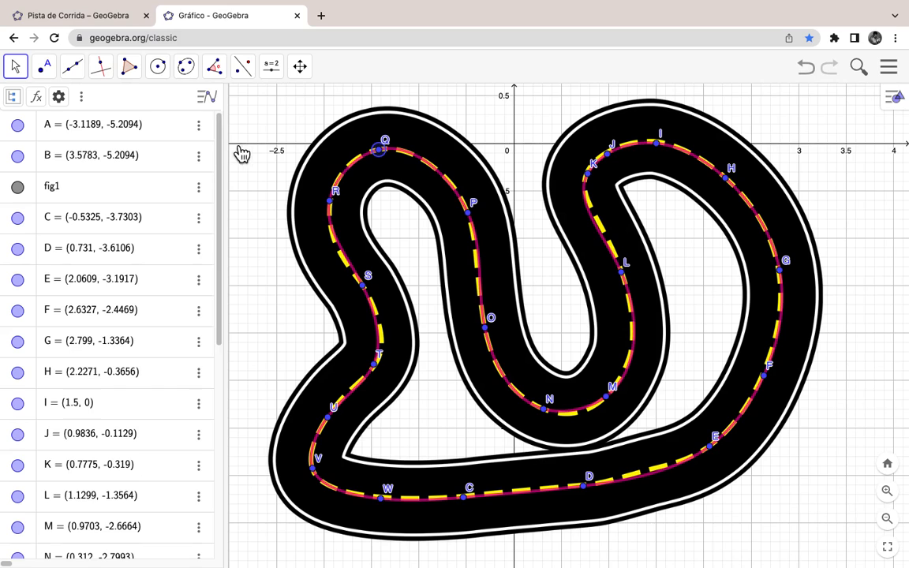
left_click(17, 187)
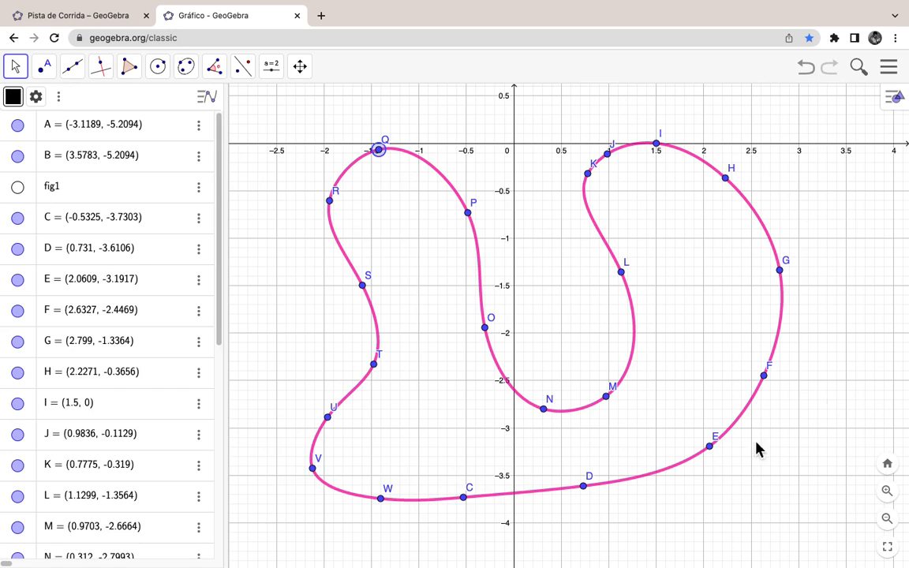
Place a point on the spline between D and E and move it slightly along the curve toward E.
left_click(45, 67)
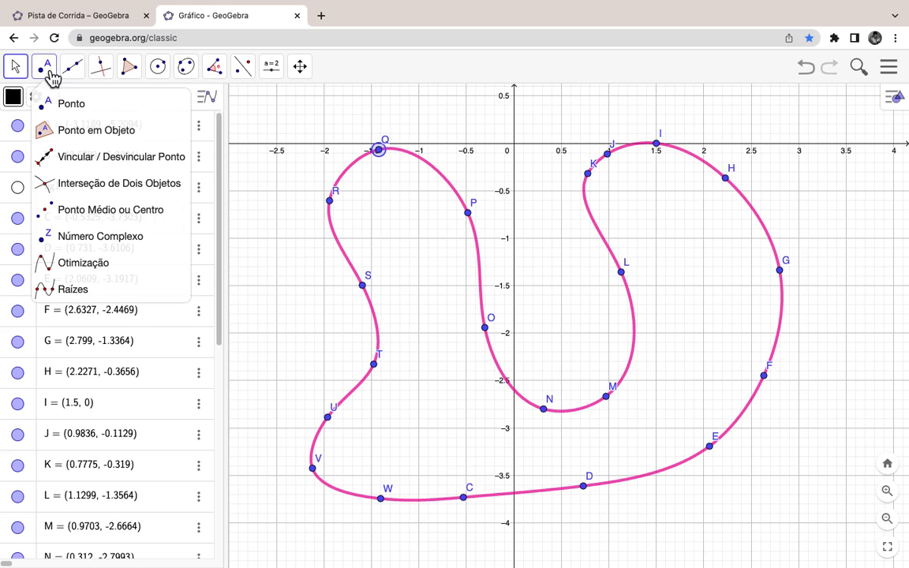
left_click(67, 101)
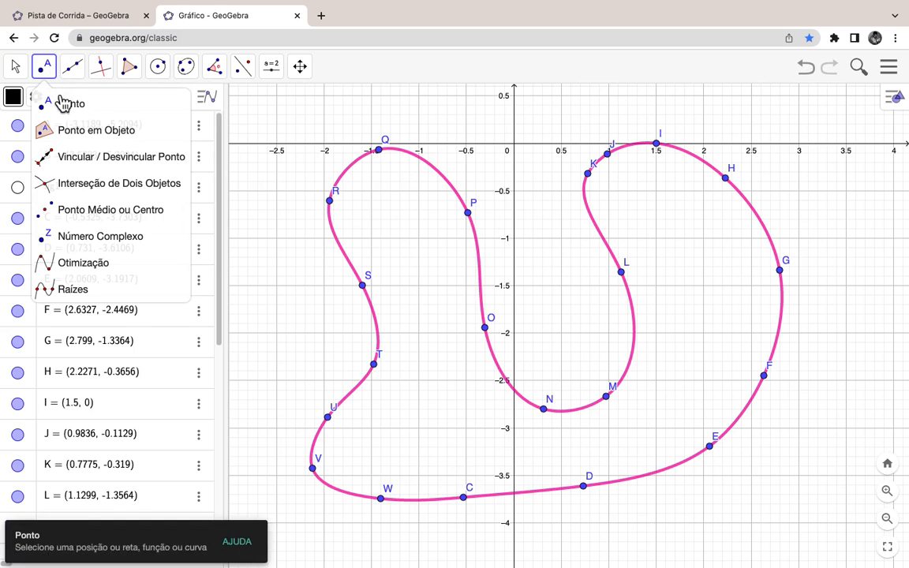
left_click(658, 472)
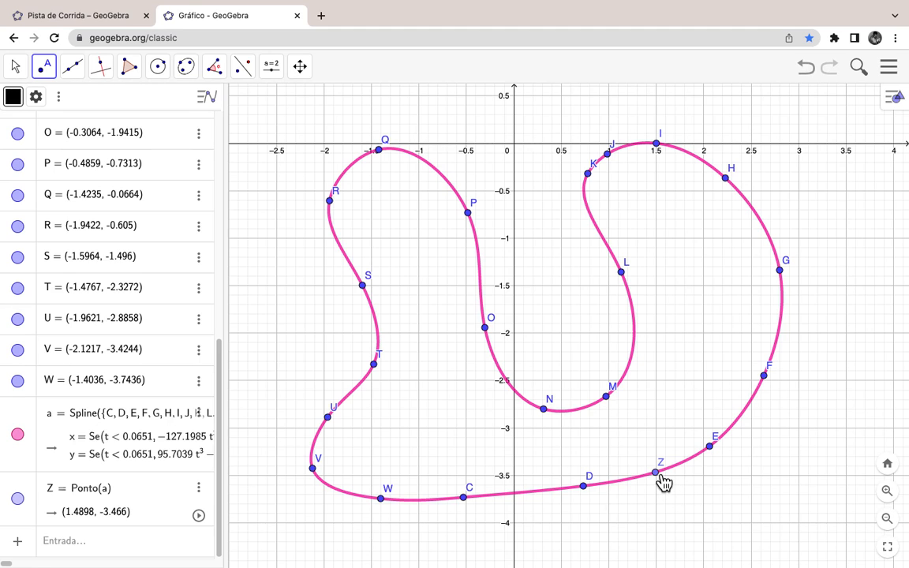
left_click(16, 68)
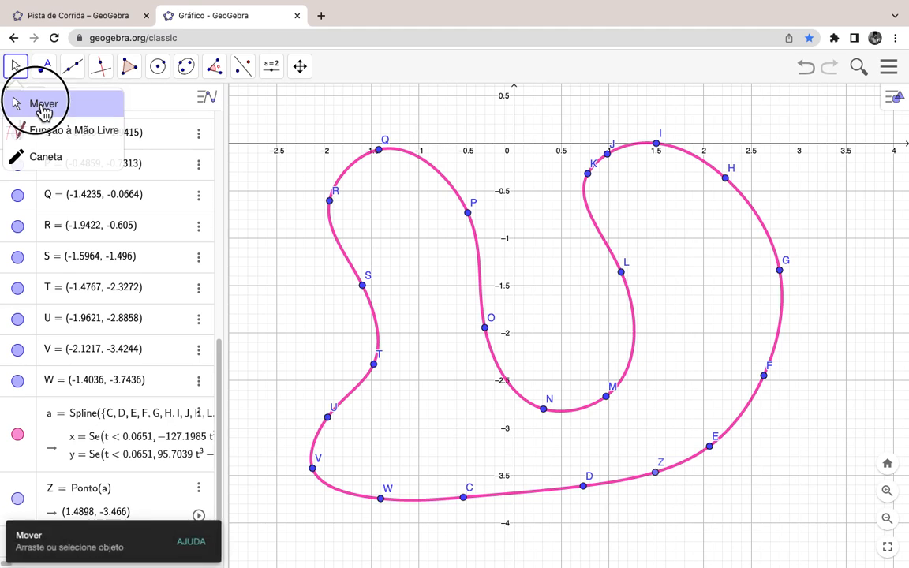
left_click(44, 104)
left_click_drag(658, 475, 679, 497)
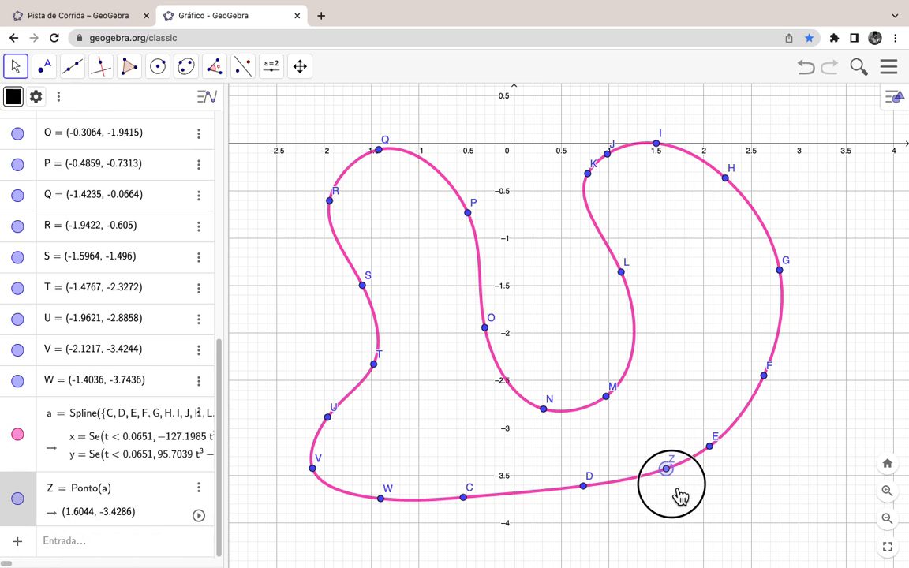
Construct the tangent line to the spline at point Z and move Z along the curve to just past E.
left_click(101, 69)
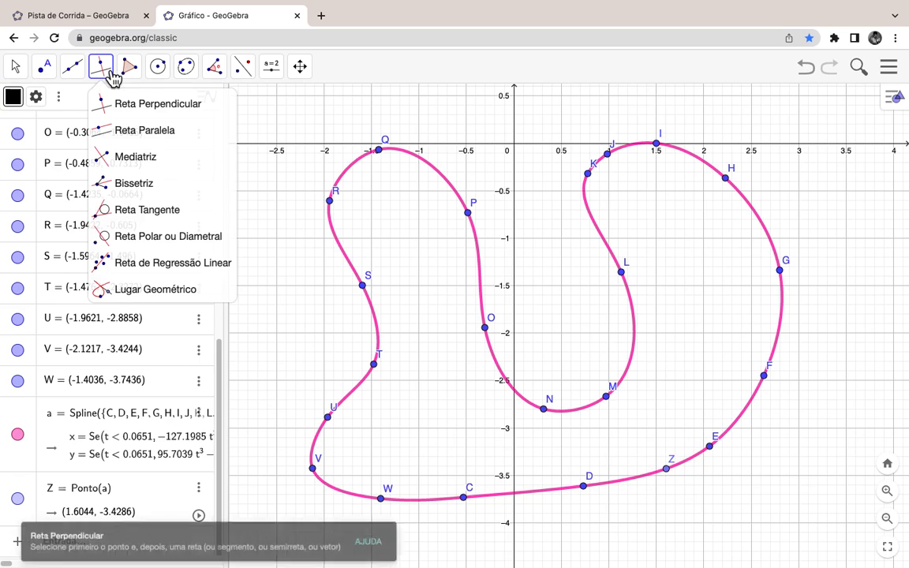
left_click(151, 221)
left_click(672, 476)
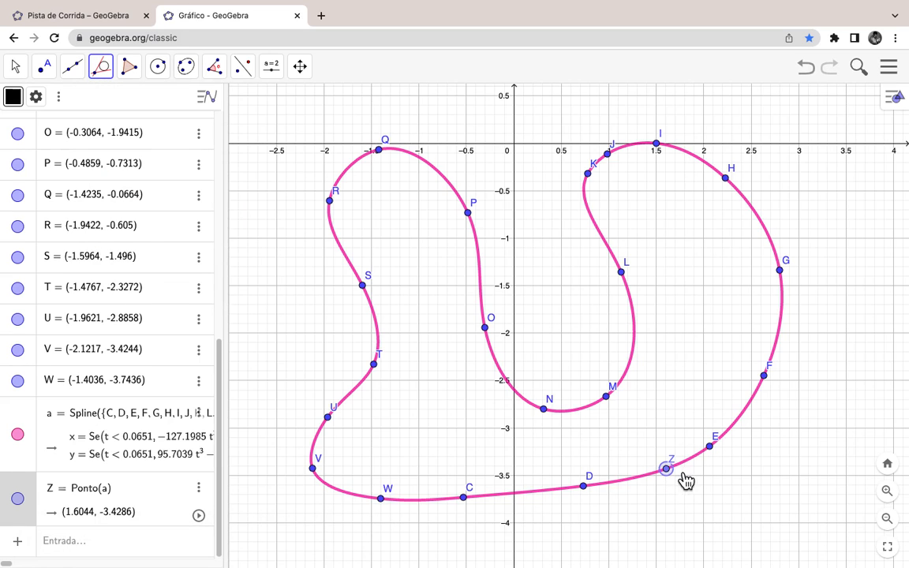
left_click(691, 468)
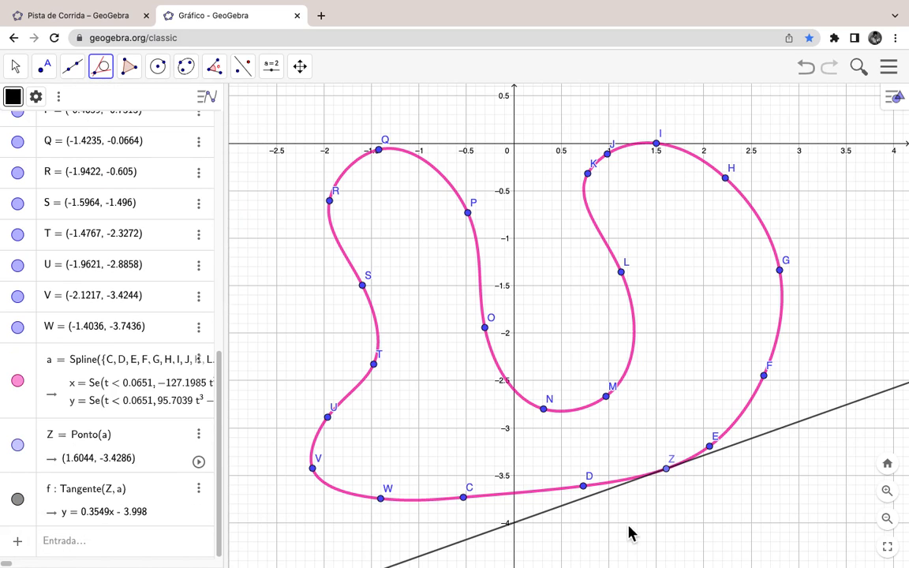
left_click(16, 68)
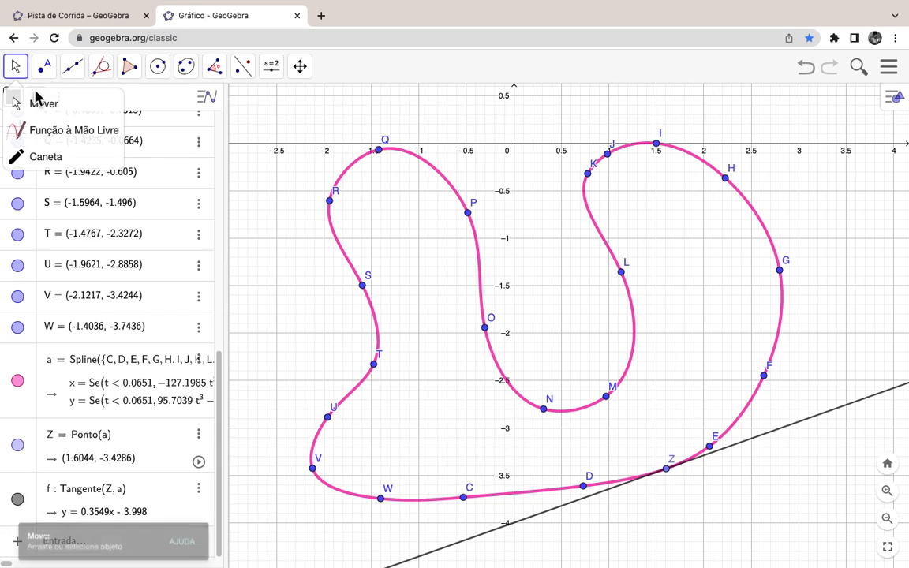
left_click(45, 109)
left_click_drag(673, 478, 722, 479)
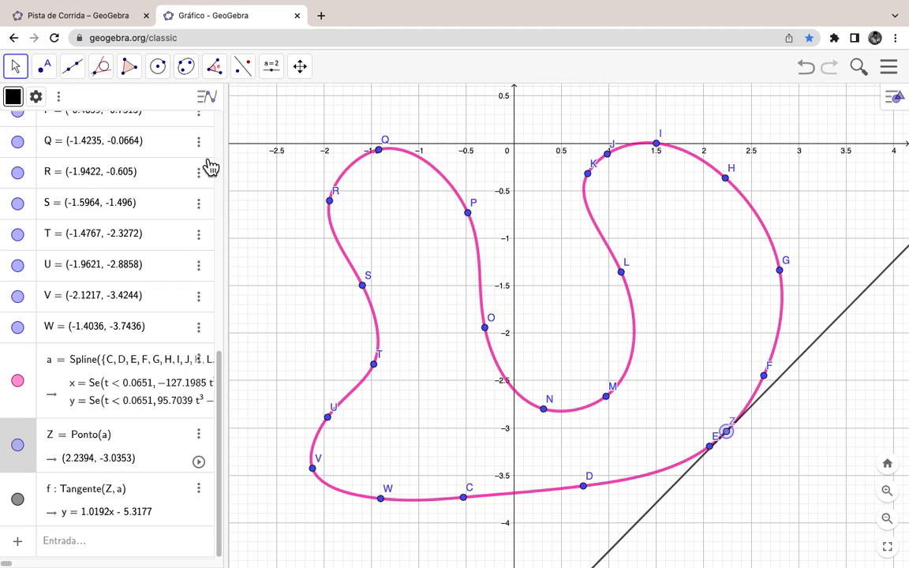
Create a number slider r = 1 and draw a circle centred at Z with radius r.
left_click(76, 558)
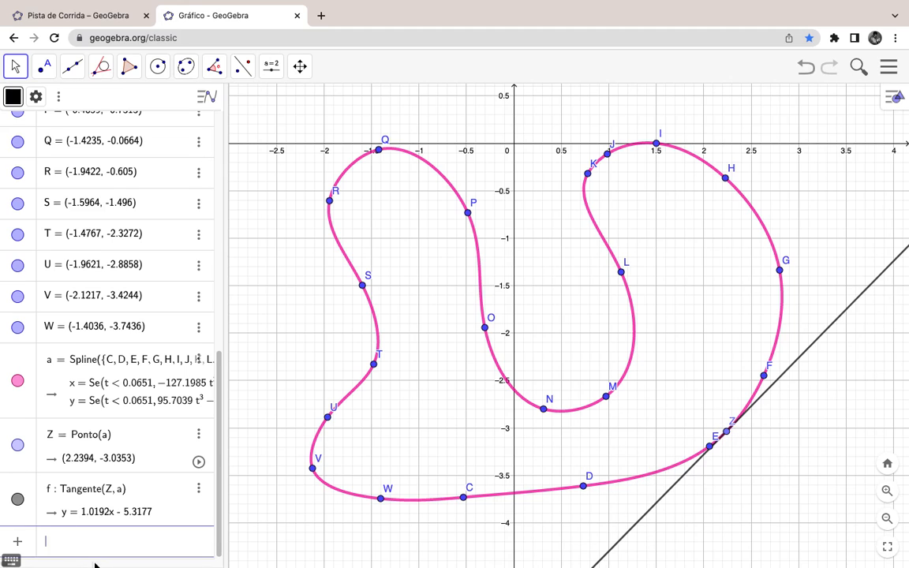
type("R")
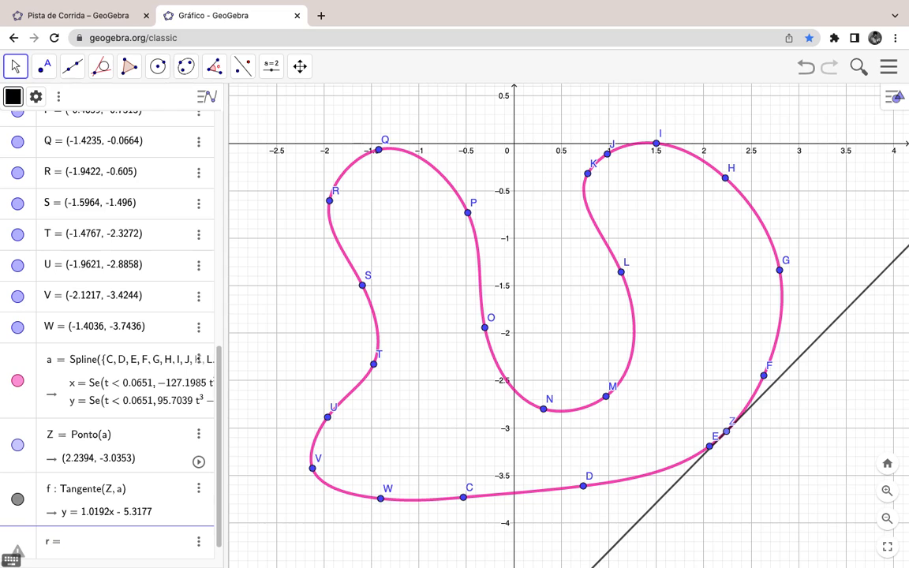
key("Return")
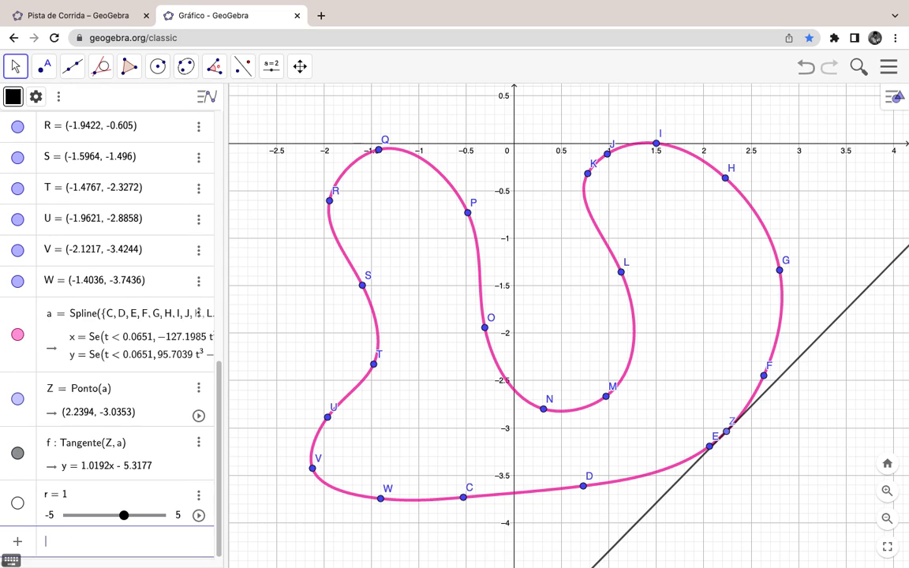
left_click(160, 69)
left_click(210, 131)
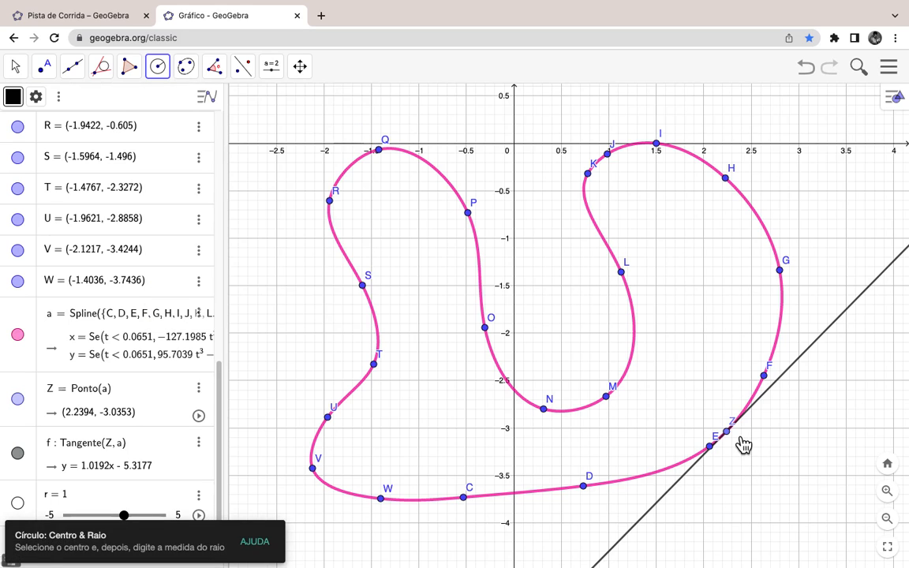
left_click(736, 442)
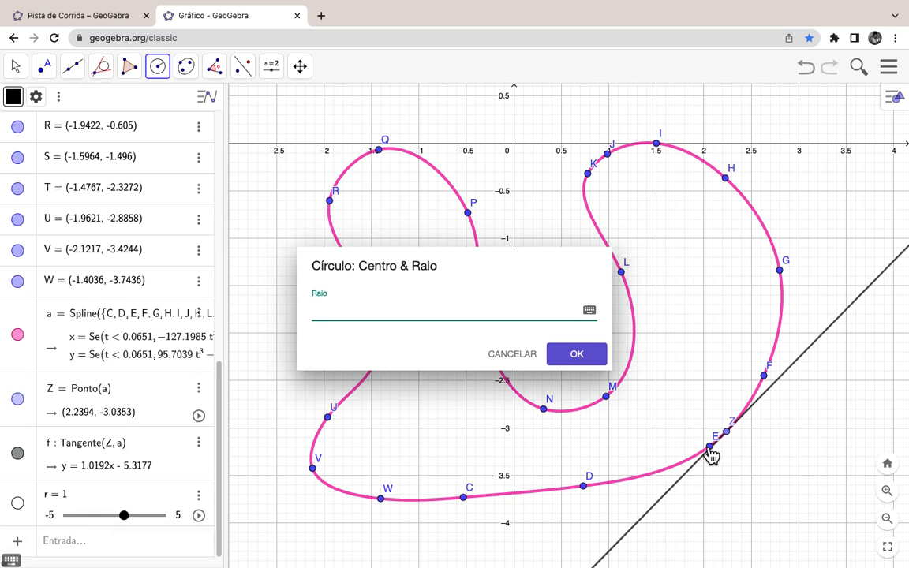
key("Return")
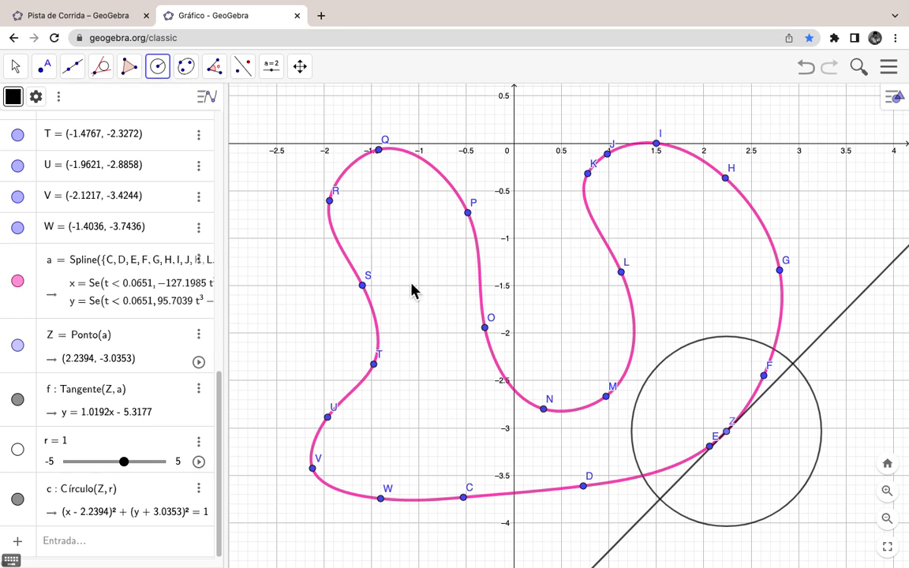
Create the intersection points of the tangent line and the circle around Z.
left_click(49, 71)
left_click(76, 116)
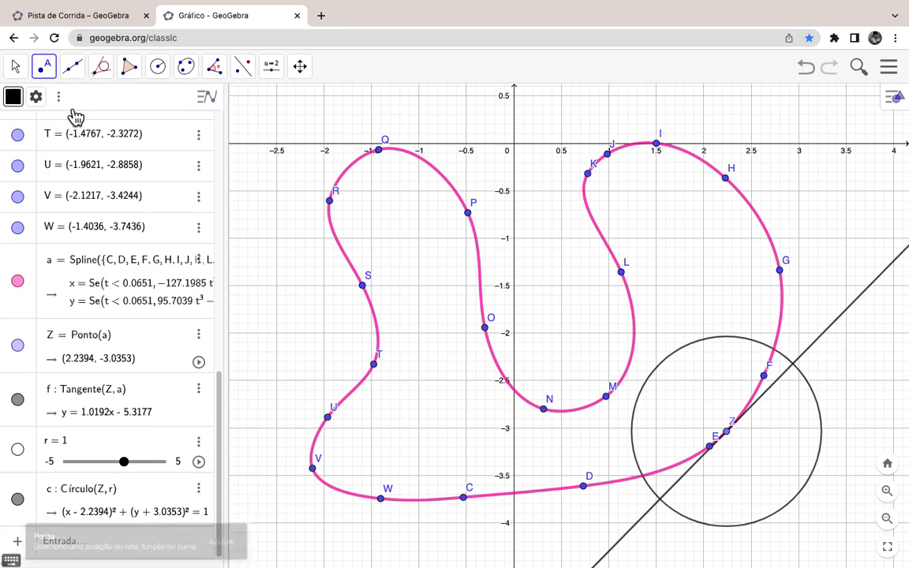
left_click(43, 67)
left_click(88, 180)
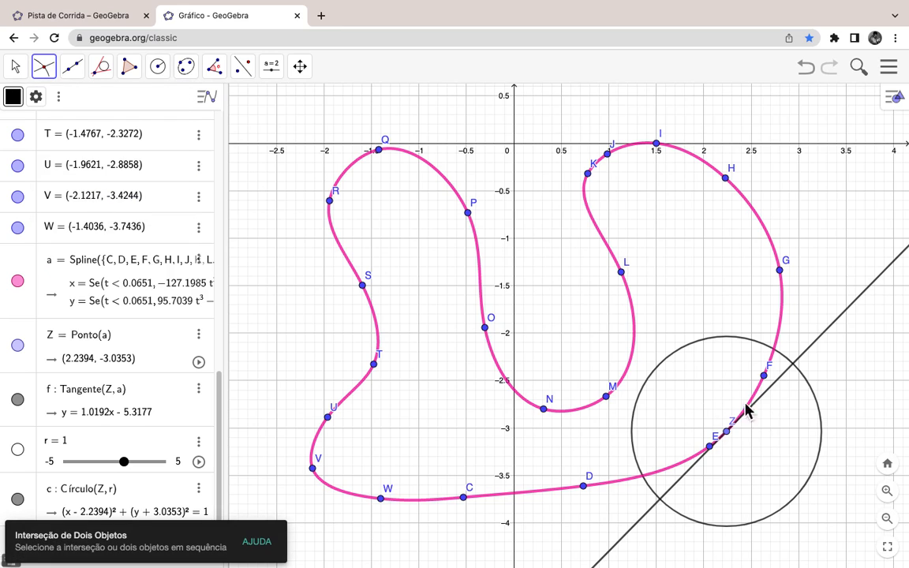
left_click(795, 383)
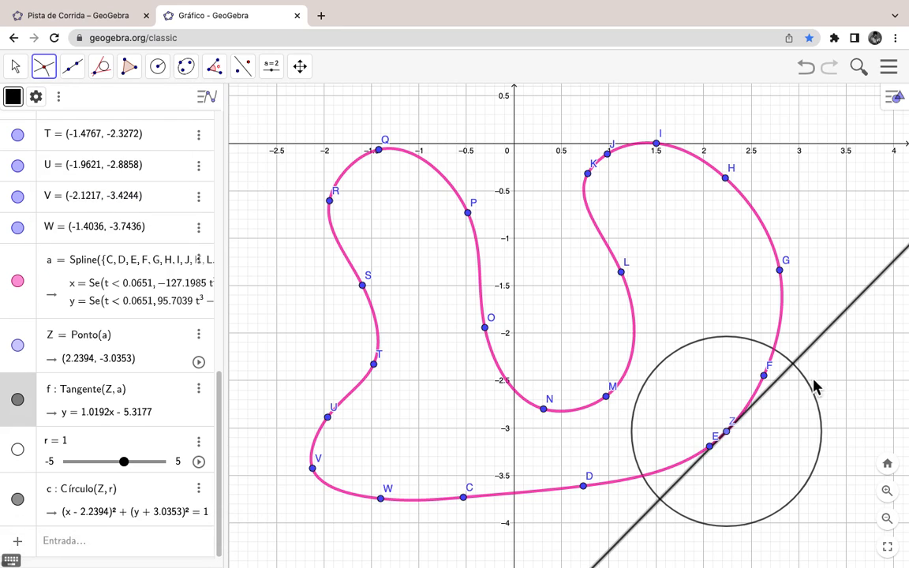
left_click(817, 395)
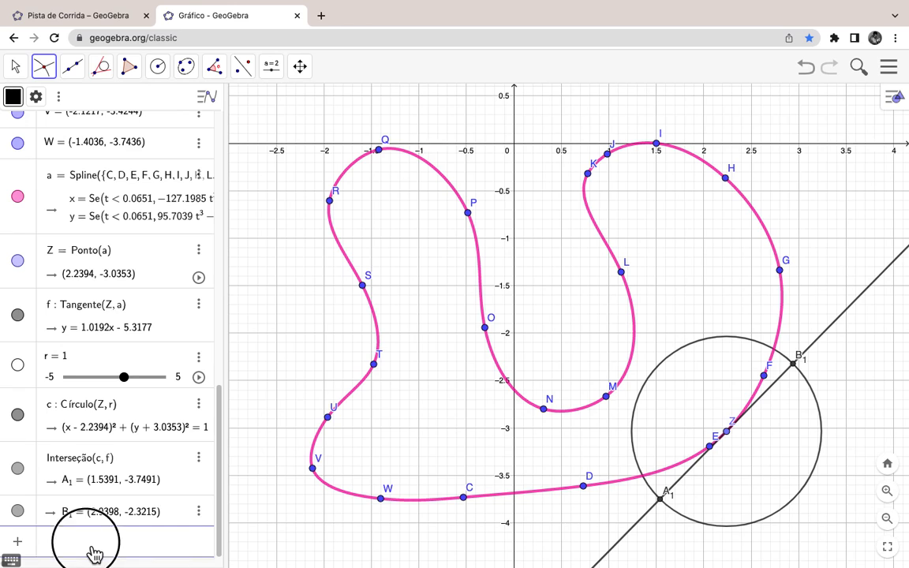
Create a second number slider l = 1.
left_click(120, 540)
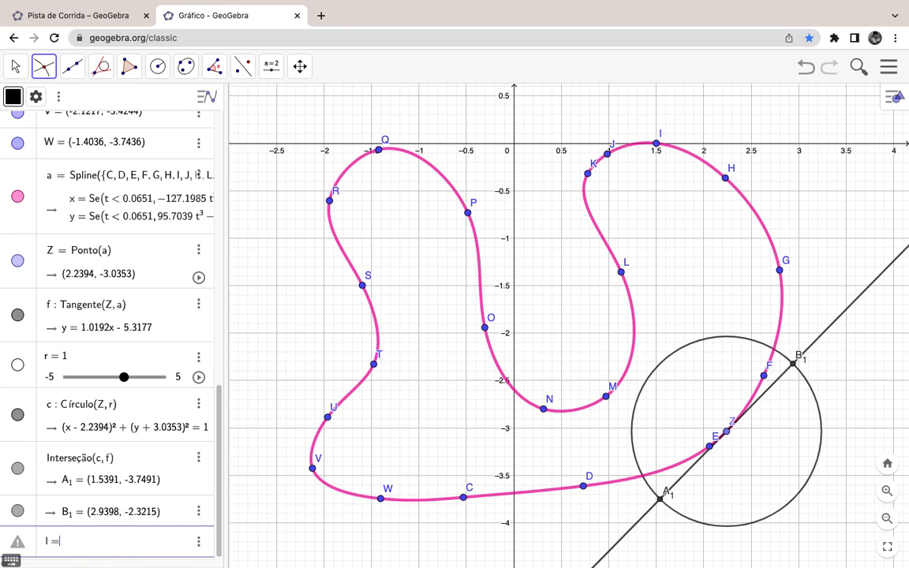
key("Return")
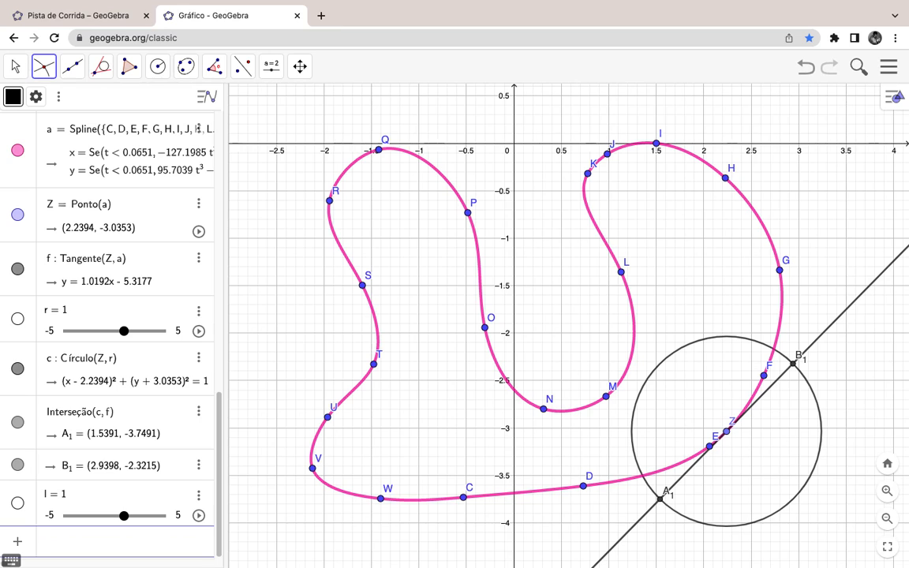
Construct lines perpendicular to the tangent line through both of its intersections with the circle, B₁ and A₁.
left_click(71, 67)
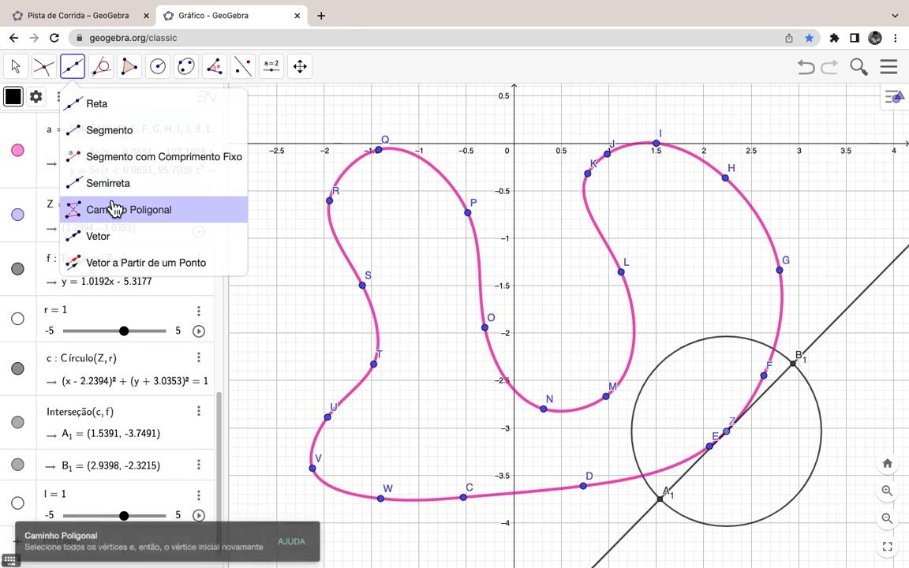
mouse_move(99, 81)
left_click(118, 100)
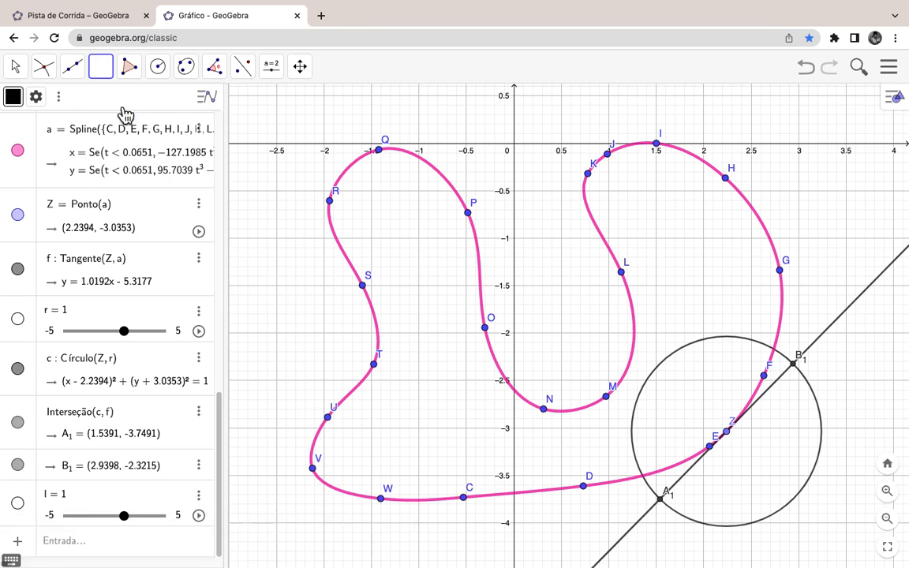
left_click(838, 320)
left_click(793, 365)
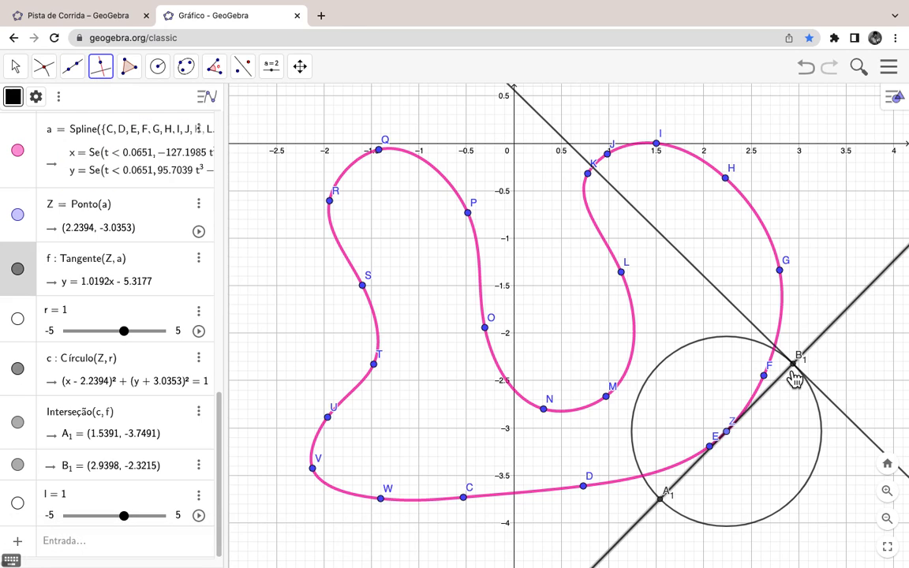
left_click(795, 371)
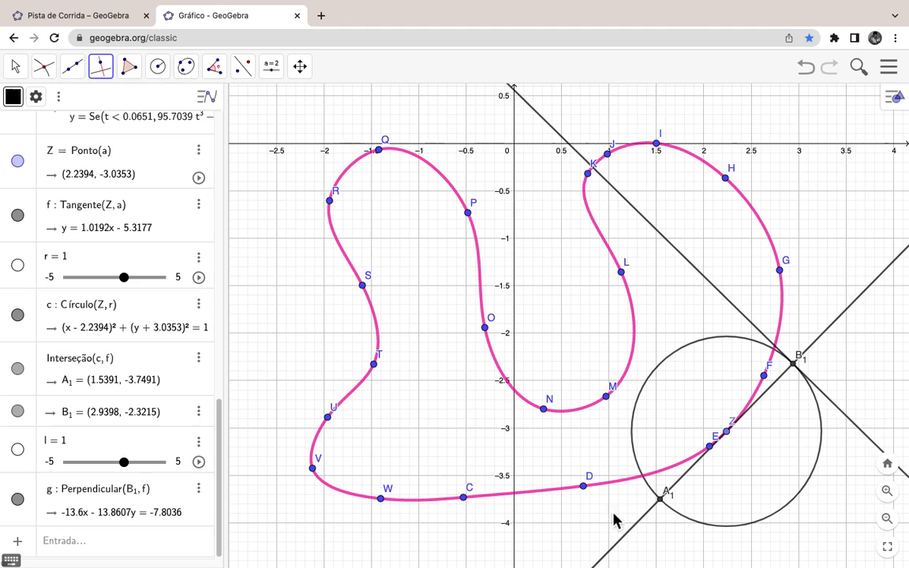
left_click(650, 510)
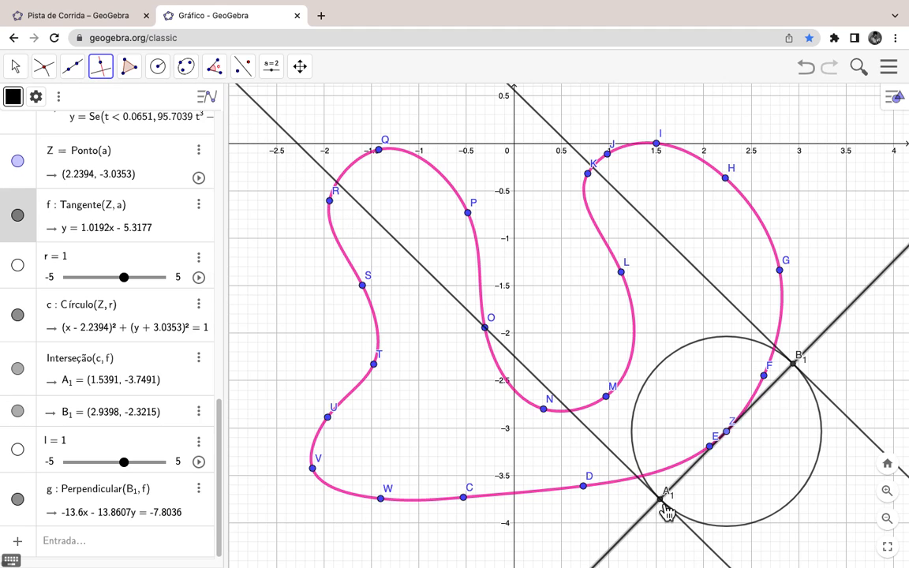
Finish the perpendicular to the tangent through A₁, and draw circles of radius l centred at B₁ and A₁.
left_click(660, 498)
left_click(158, 67)
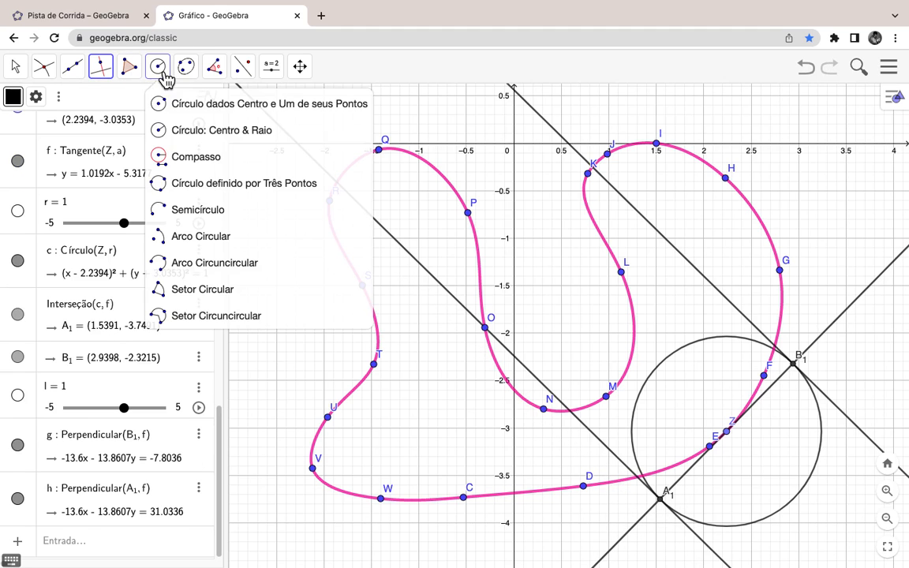
left_click(201, 135)
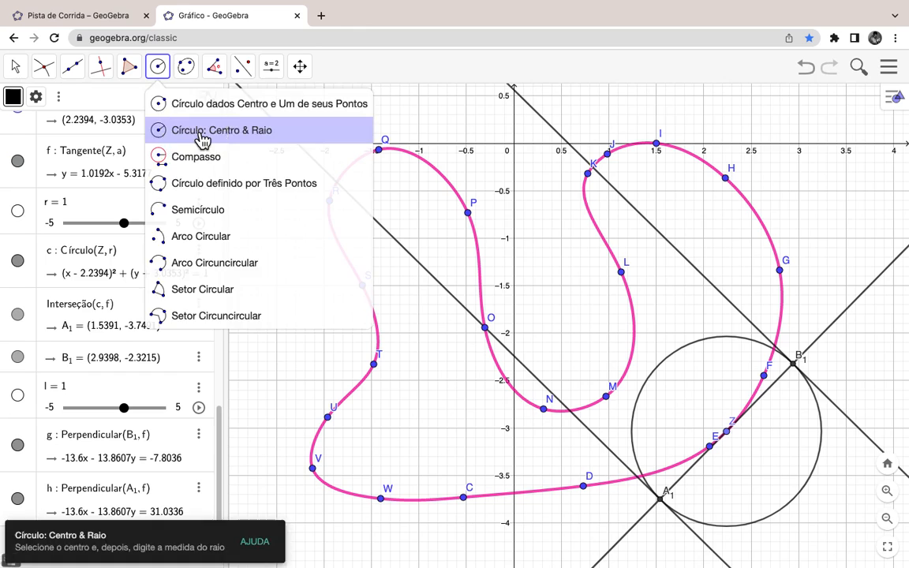
left_click(799, 367)
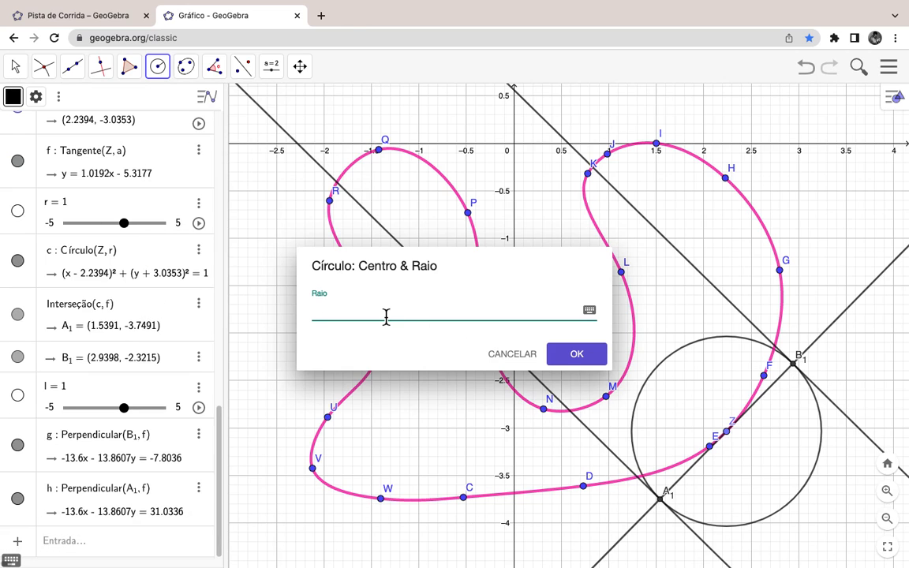
type("l")
key("Return")
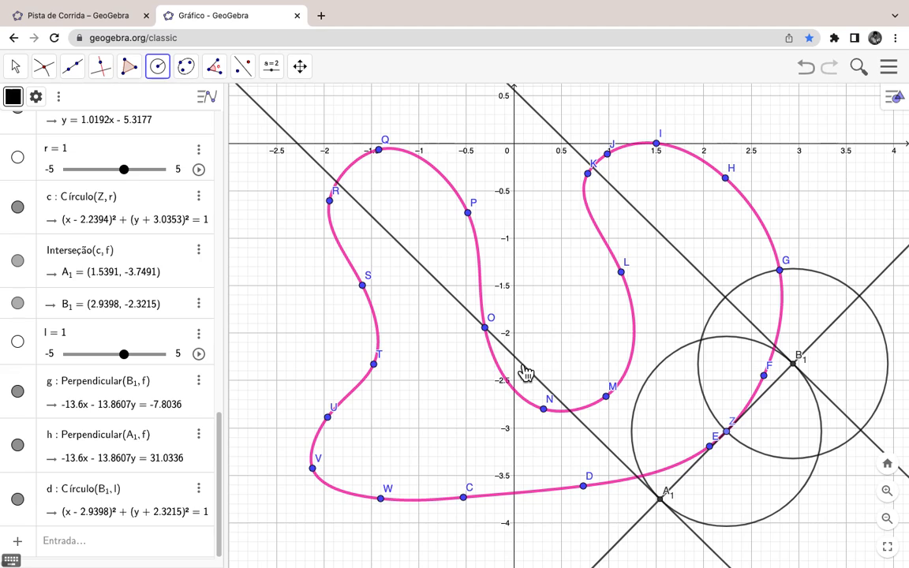
left_click(665, 505)
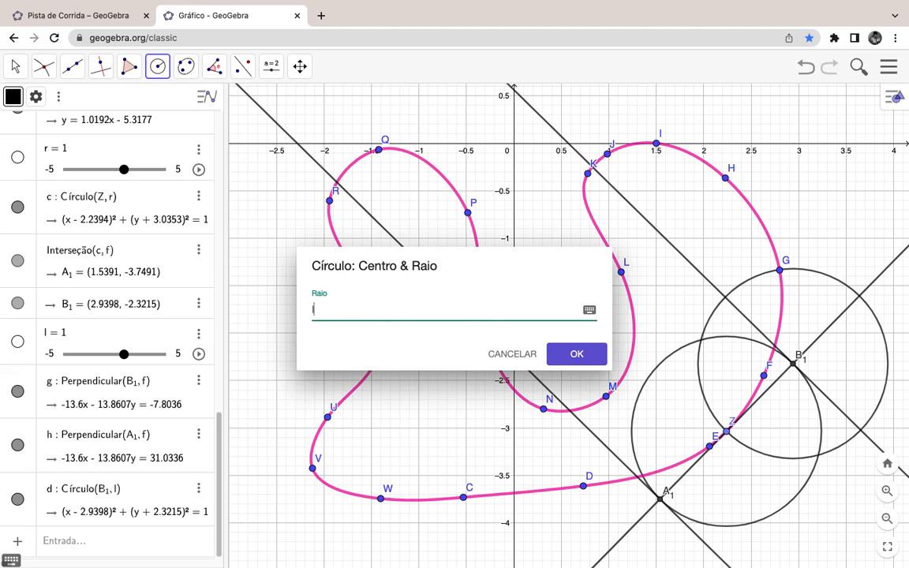
type("l")
key("Return")
Mark the lower-right intersection of each radius-l circle with its perpendicular line, and set slider l to 0.4.
left_click(25, 71)
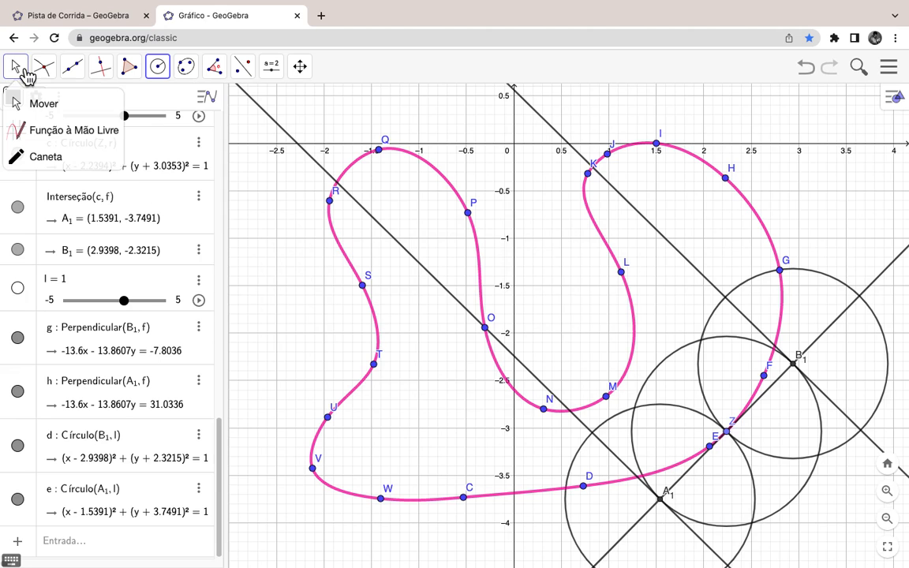
left_click(47, 72)
left_click(51, 72)
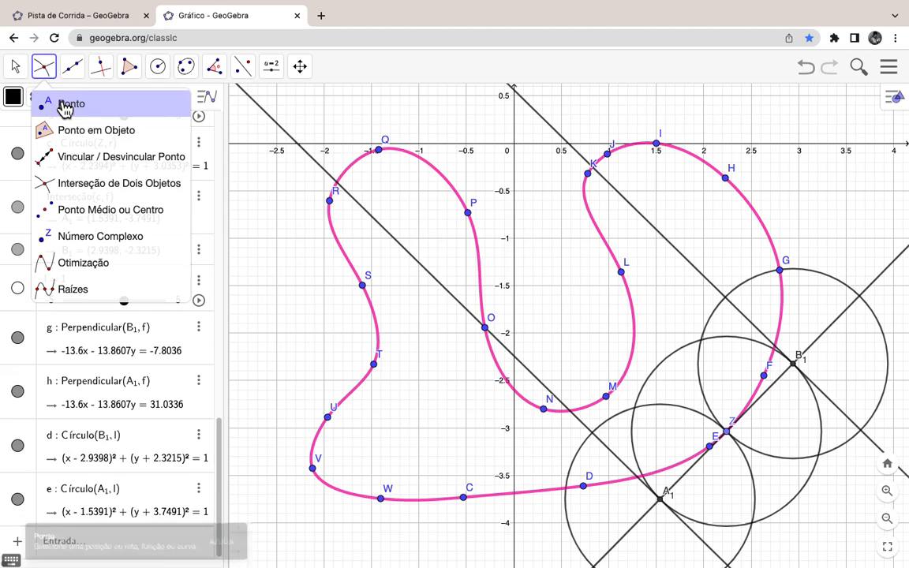
left_click(39, 106)
left_click(862, 432)
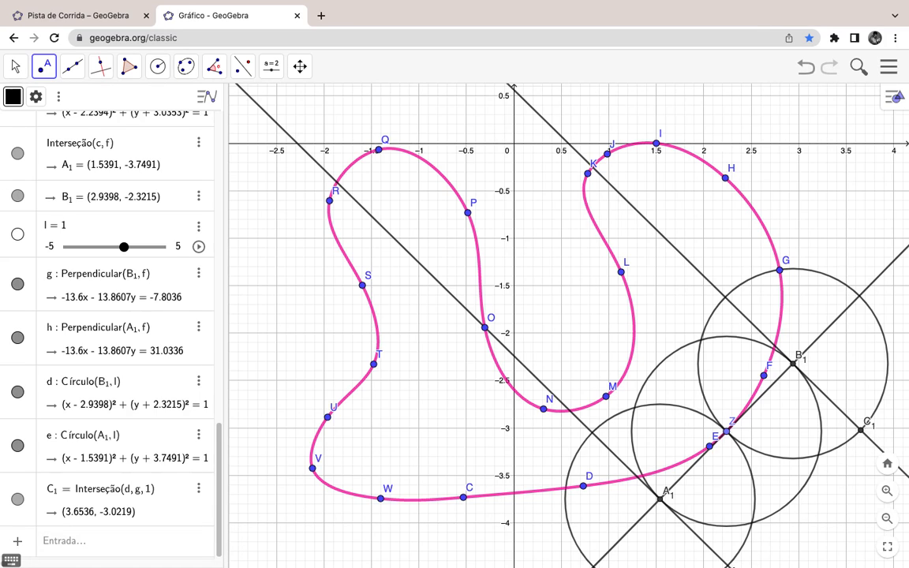
left_click(728, 563)
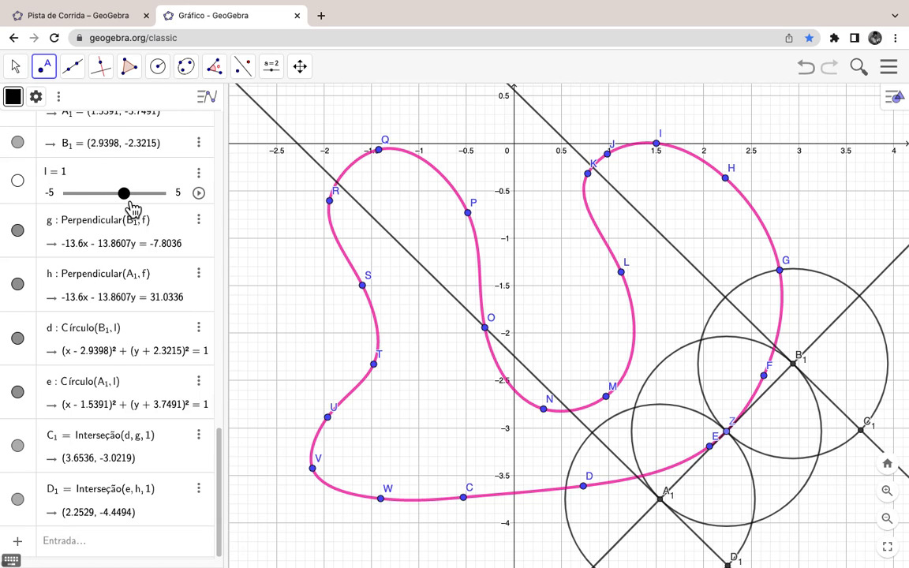
left_click_drag(132, 207, 123, 205)
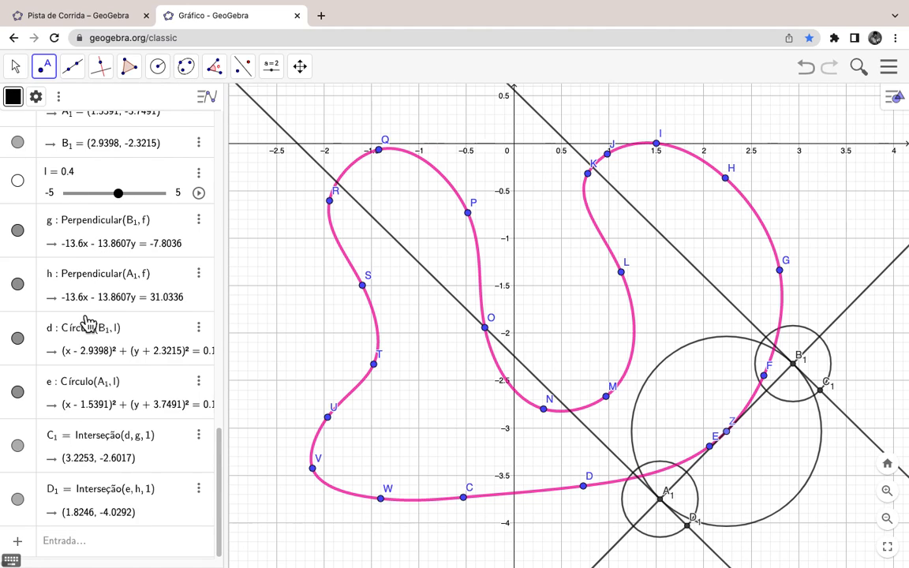
Copy the blue race car image from the Pista de Corrida page and paste it into the graph.
left_click(87, 18)
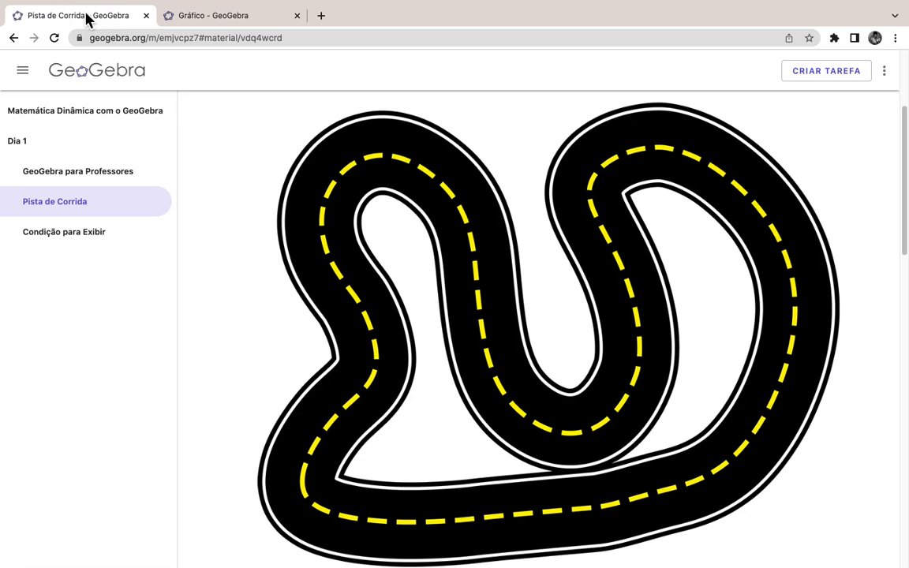
scroll(487, 288, "down", 10)
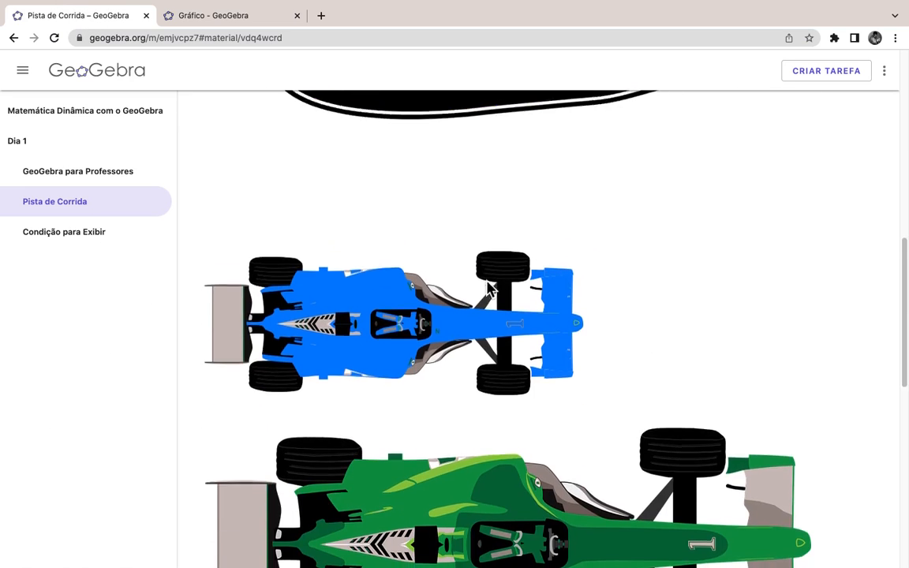
left_click(387, 297)
right_click(391, 287)
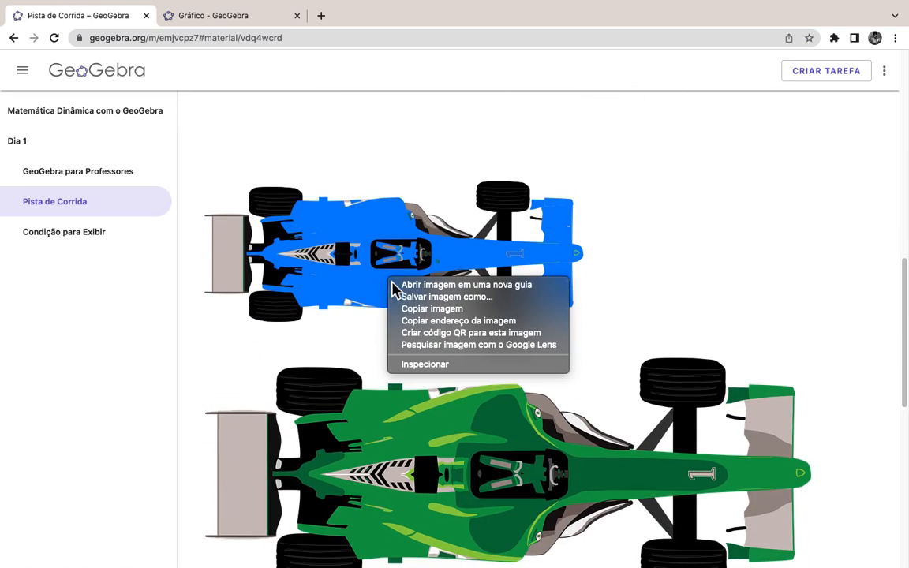
left_click(402, 306)
left_click(240, 16)
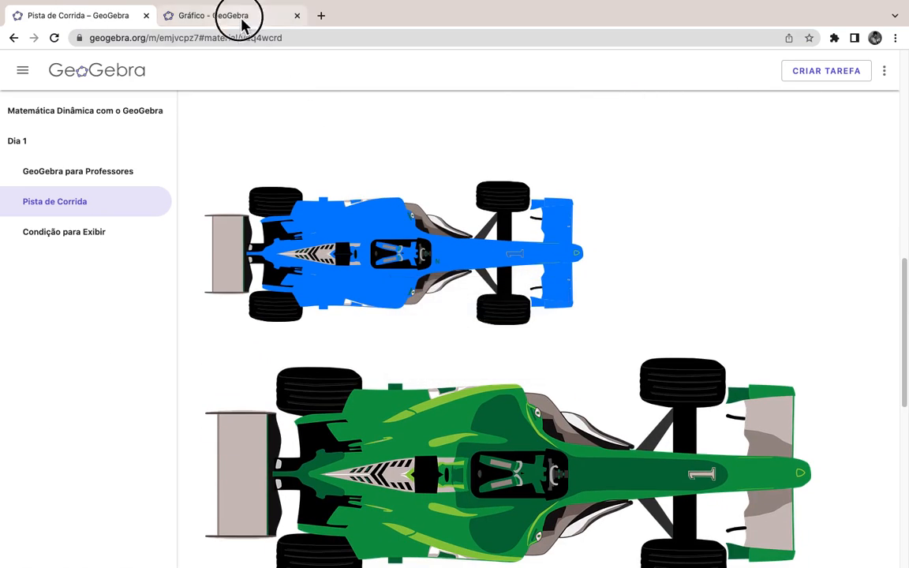
key("super+v")
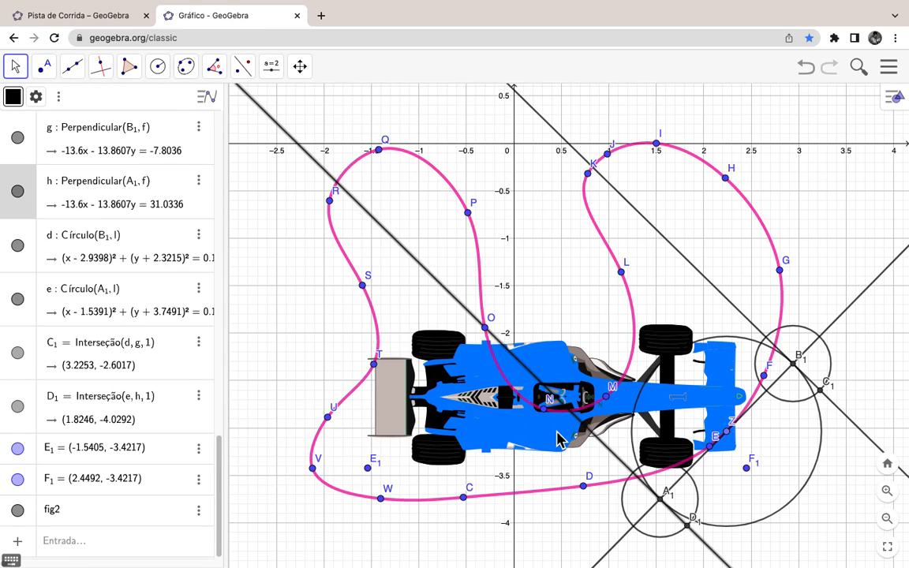
Move the car image around the graph, and resize and tilt it with its corner points E₁ and F₁.
left_click_drag(557, 438, 535, 498)
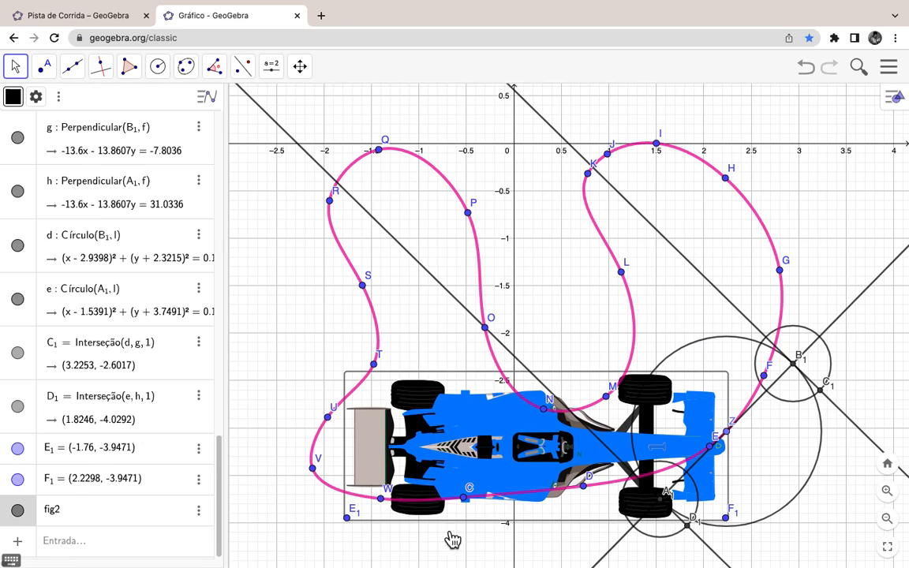
left_click_drag(358, 532, 490, 540)
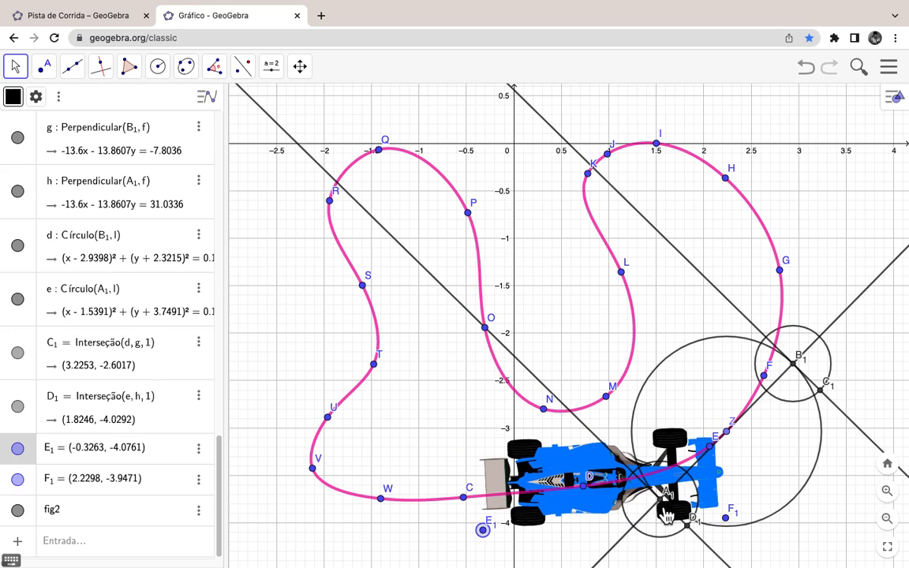
left_click_drag(717, 494, 725, 471)
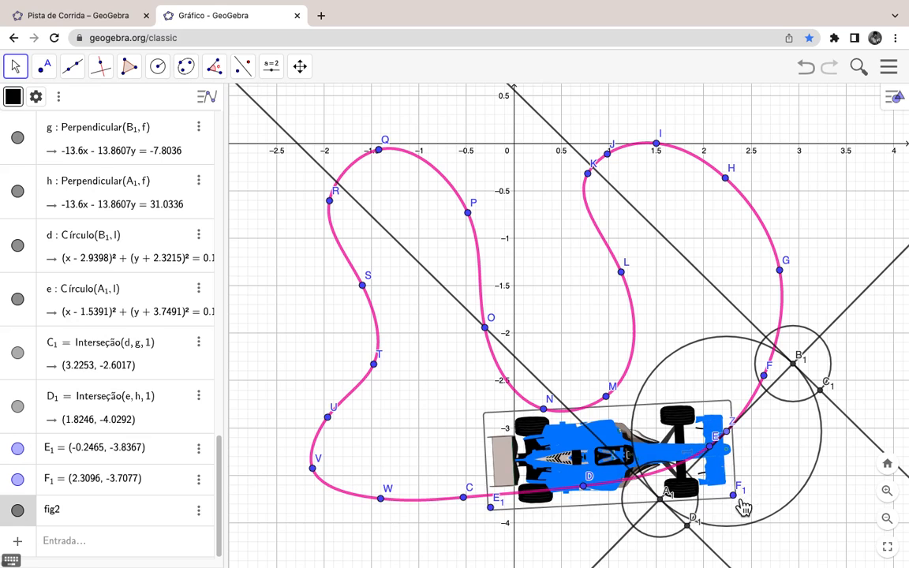
left_click_drag(744, 506, 835, 394)
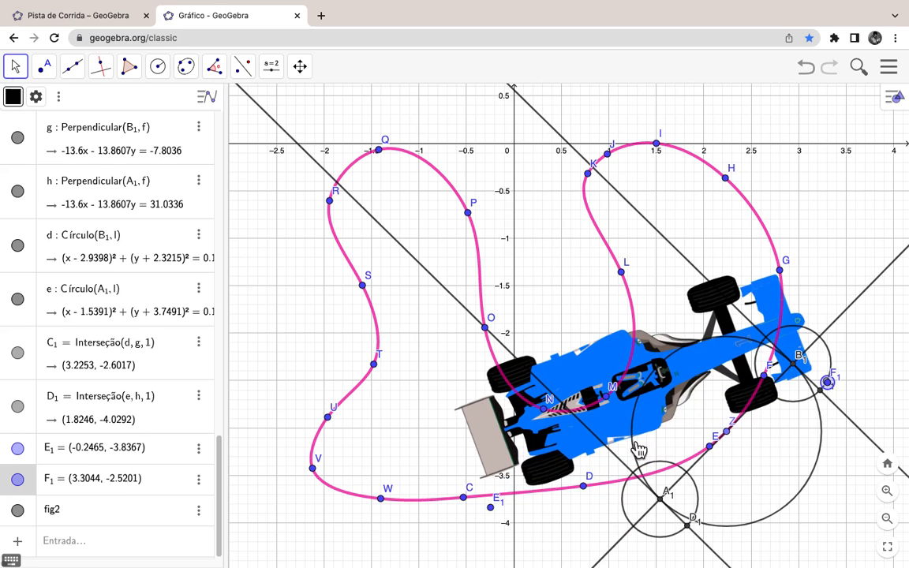
left_click(602, 430)
mouse_move(603, 430)
left_mouse_down()
mouse_move(633, 450)
mouse_move(604, 447)
left_mouse_up()
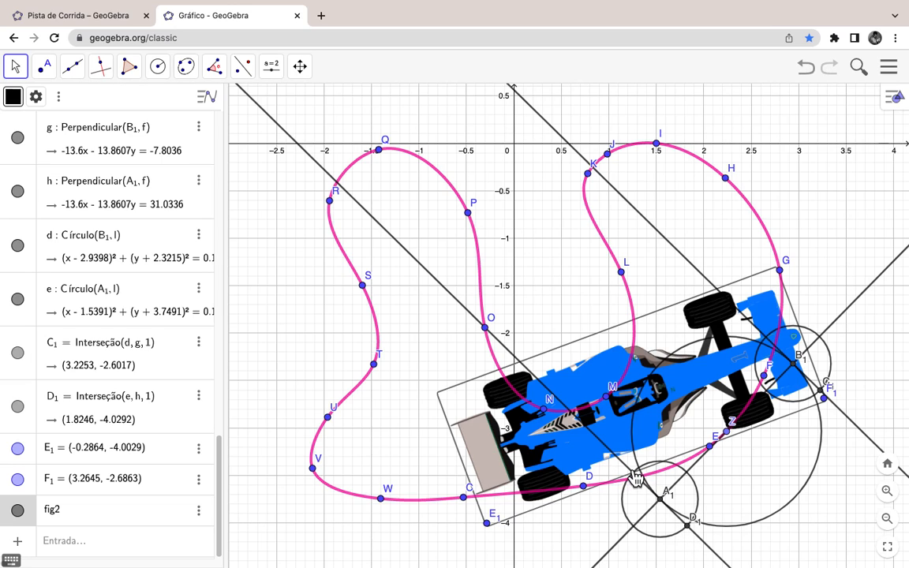
left_click_drag(696, 436, 684, 414)
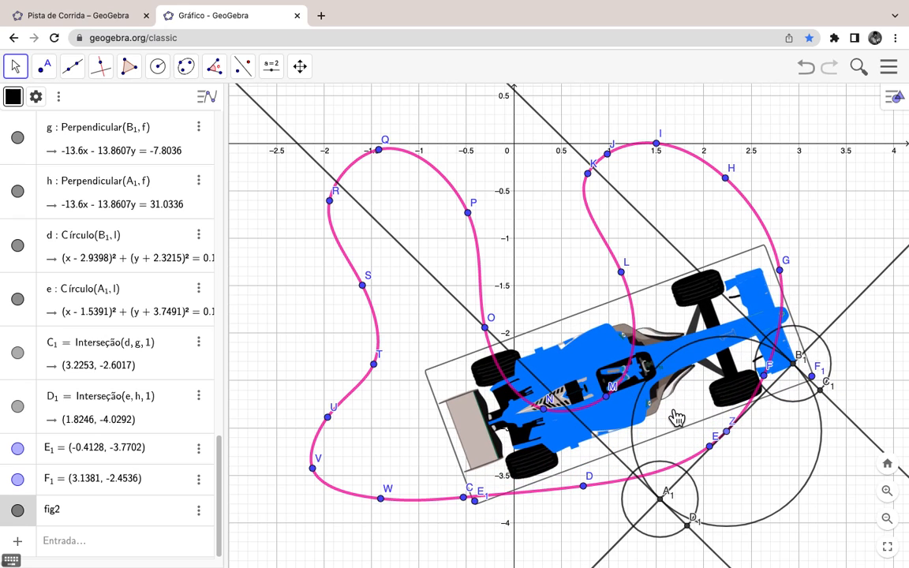
Attach the car image to the construction by setting its Corner 1 to D_1 and Corner 2 to C_1.
right_click(676, 419)
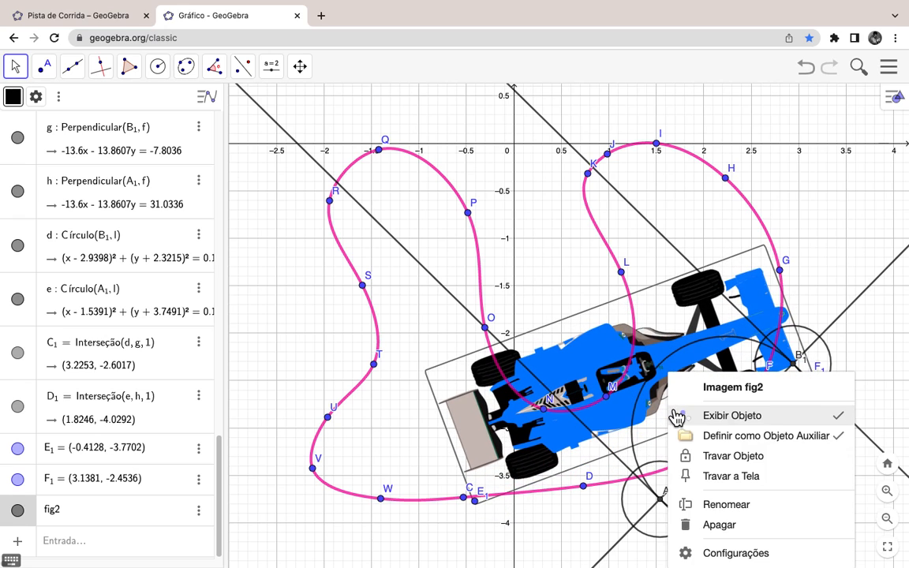
left_click(725, 555)
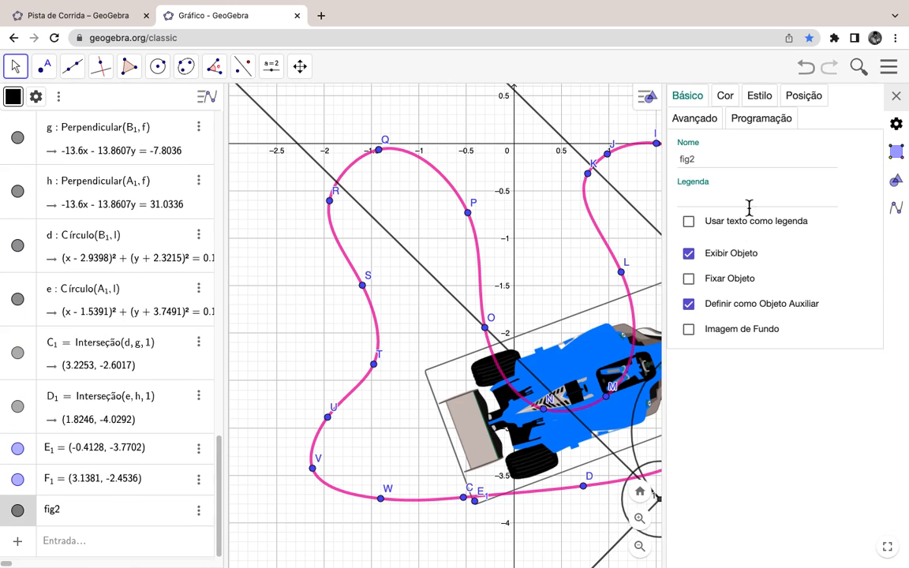
left_click(800, 100)
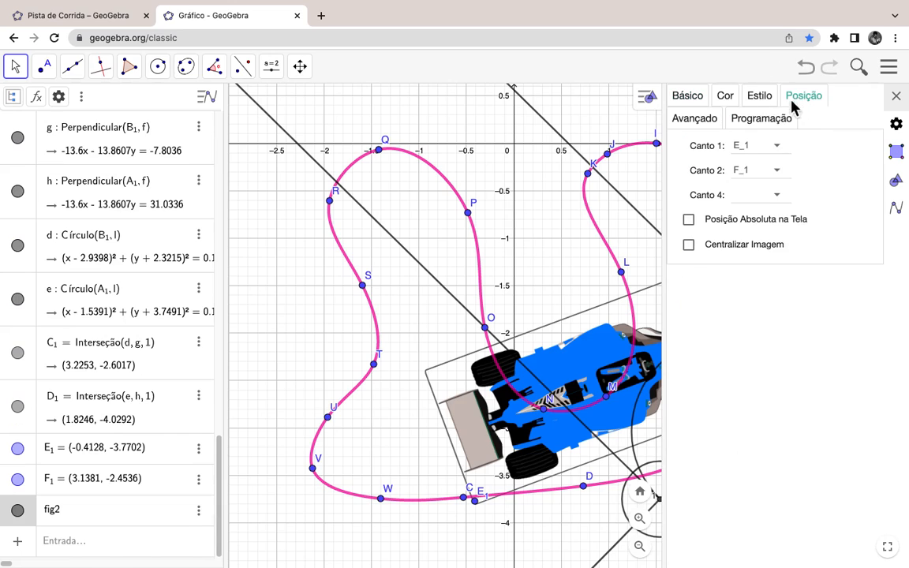
left_click(786, 153)
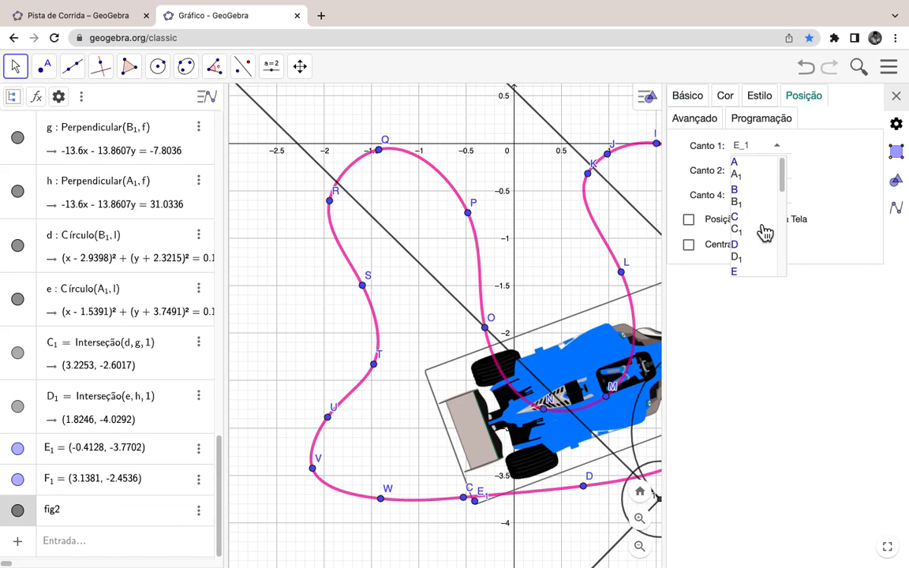
left_click(760, 263)
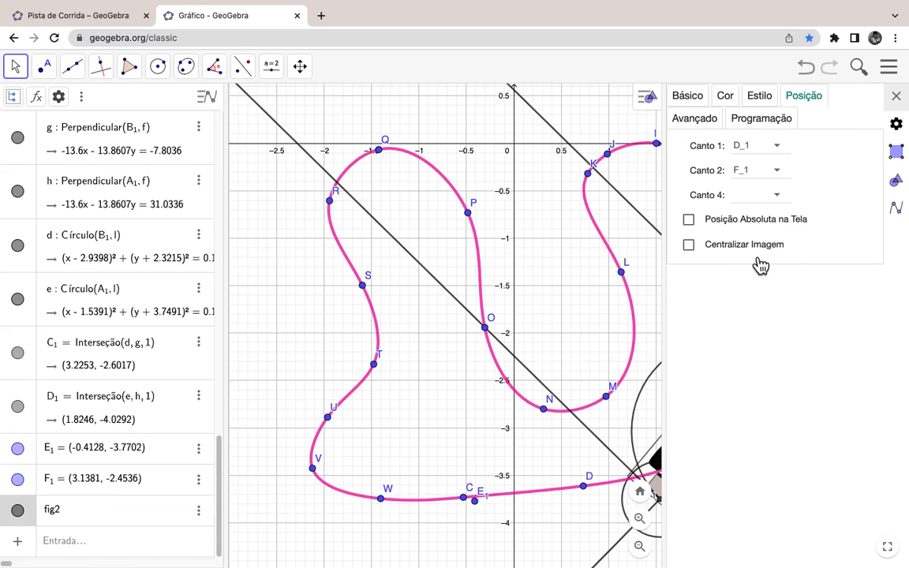
left_click(781, 173)
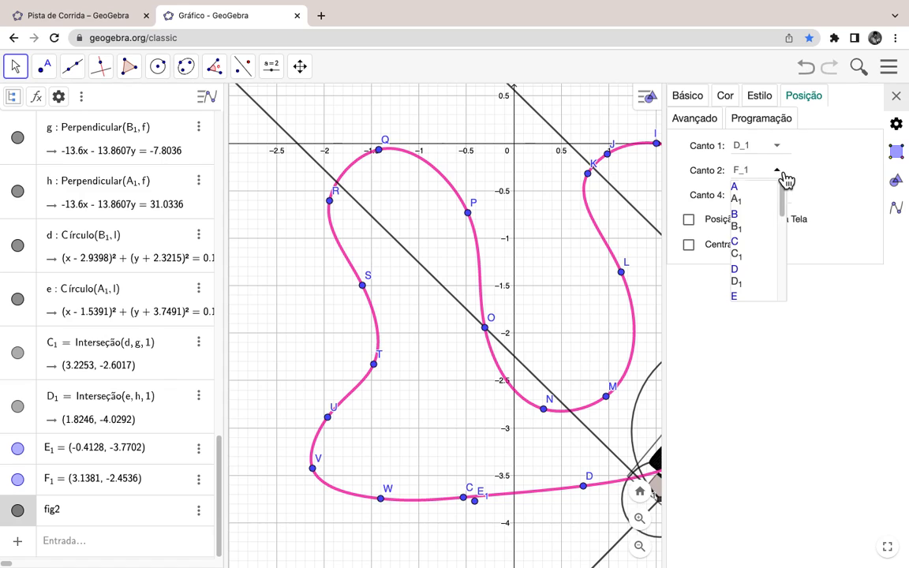
left_click(756, 263)
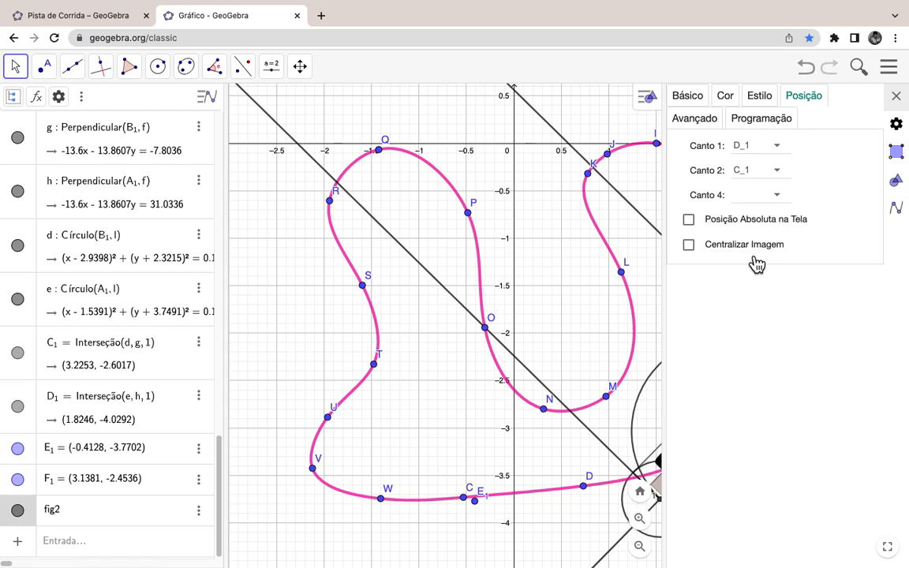
left_click(896, 96)
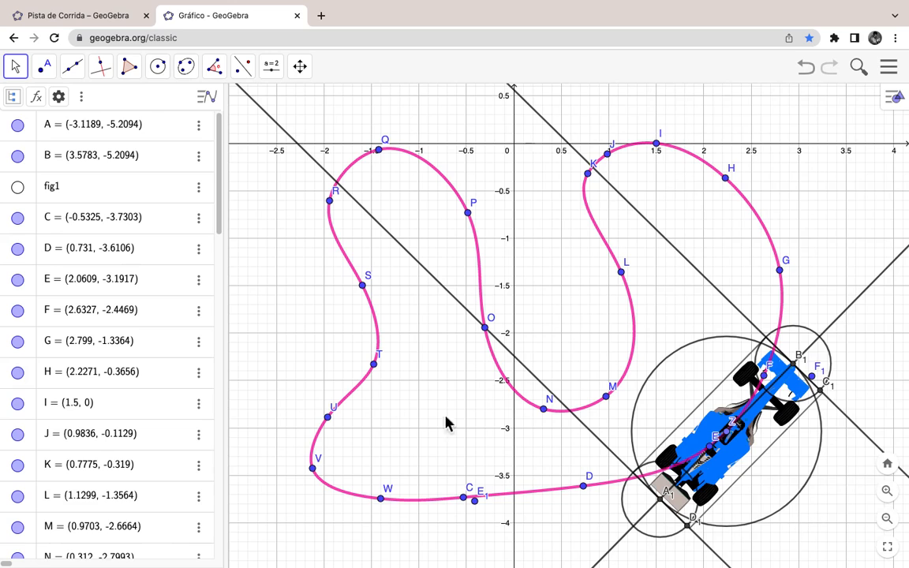
Set slider l to 0.2 and change its minimum to 0.
left_click(24, 76)
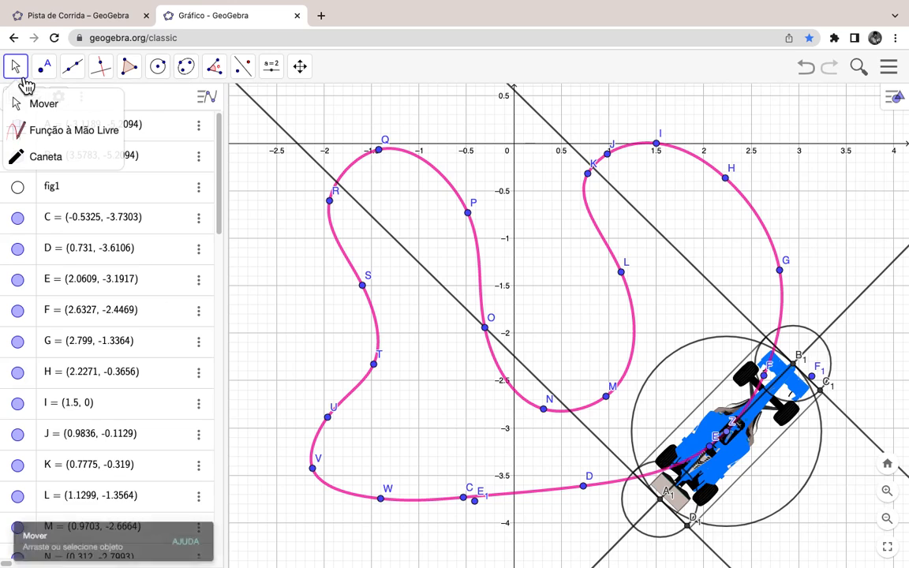
left_click(35, 99)
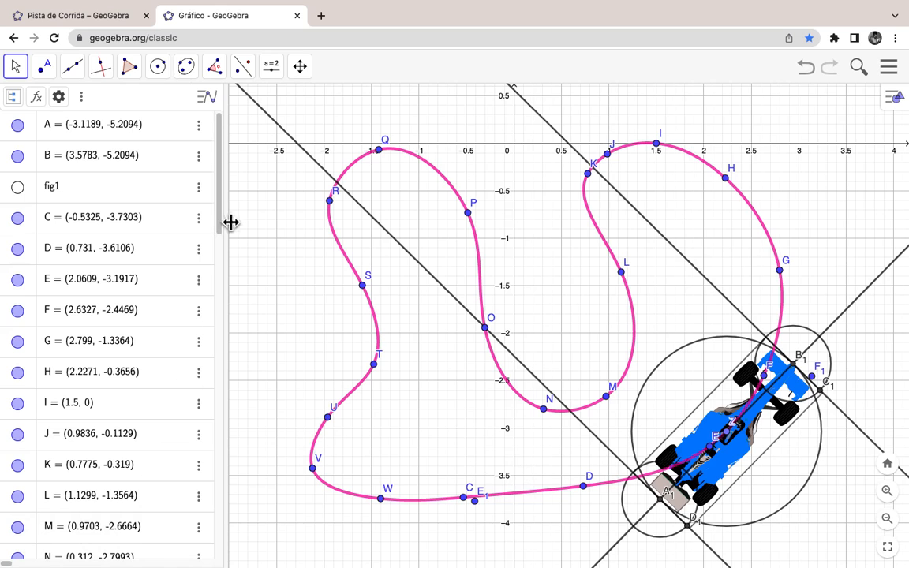
left_click_drag(219, 223, 209, 489)
scroll(211, 474, "down", 1)
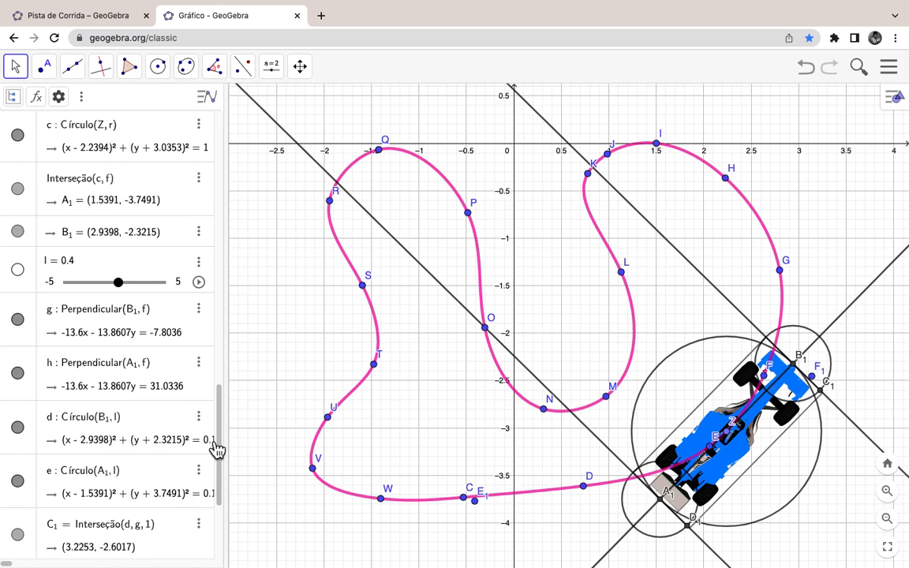
left_click_drag(121, 286, 119, 287)
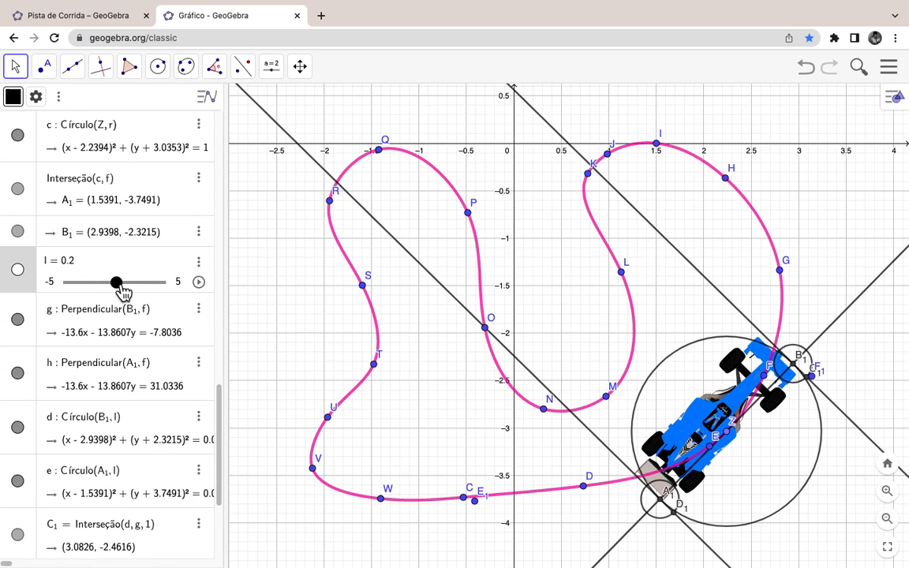
left_click(56, 284)
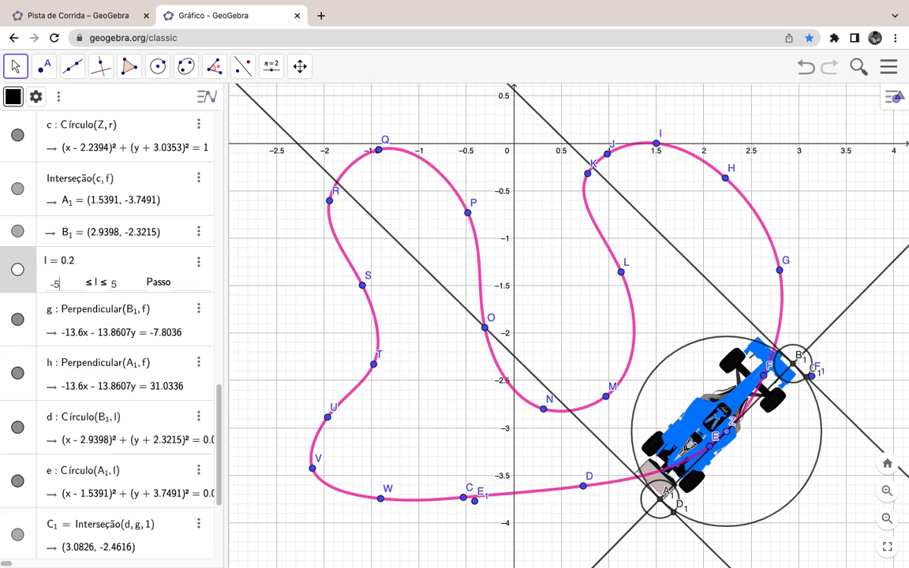
key("Return")
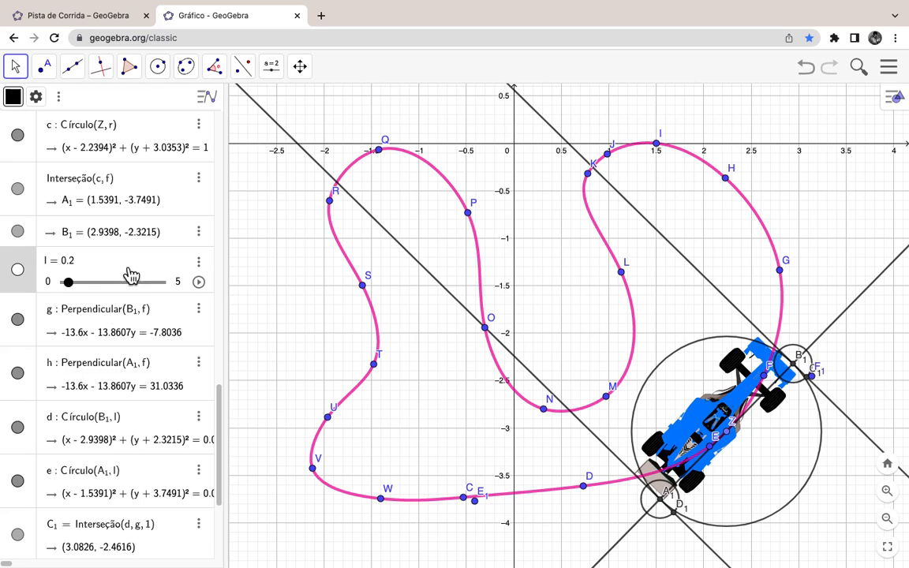
Set the maximum of slider l to 1.
left_click(181, 287)
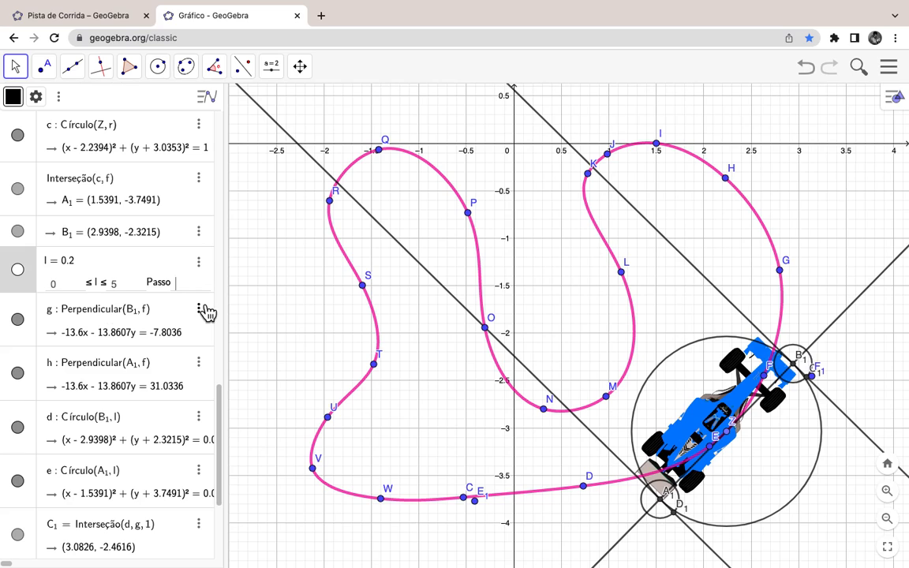
left_click(126, 287)
type("1")
key("Return")
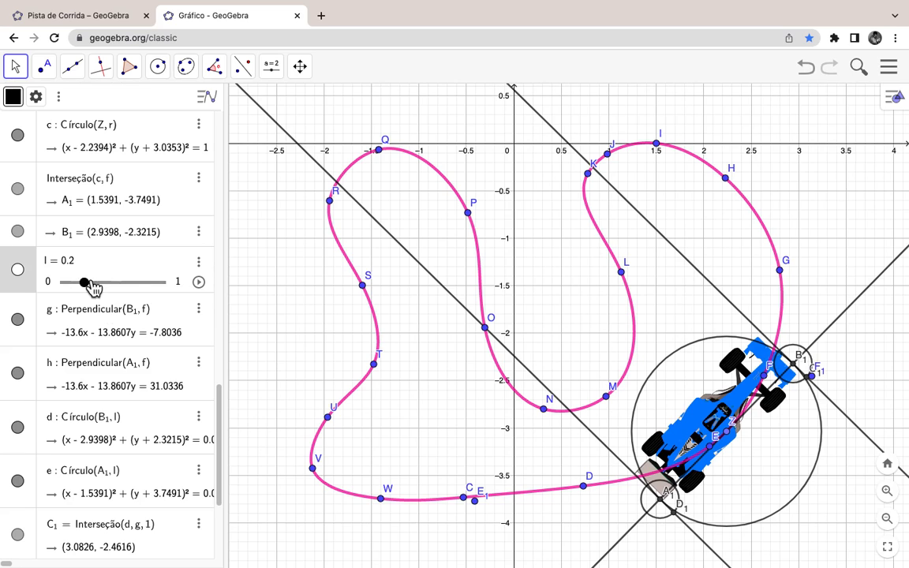
Resize the car on the construction by setting slider r to 0.6 and slider l to 0.2.
left_click_drag(90, 283, 108, 293)
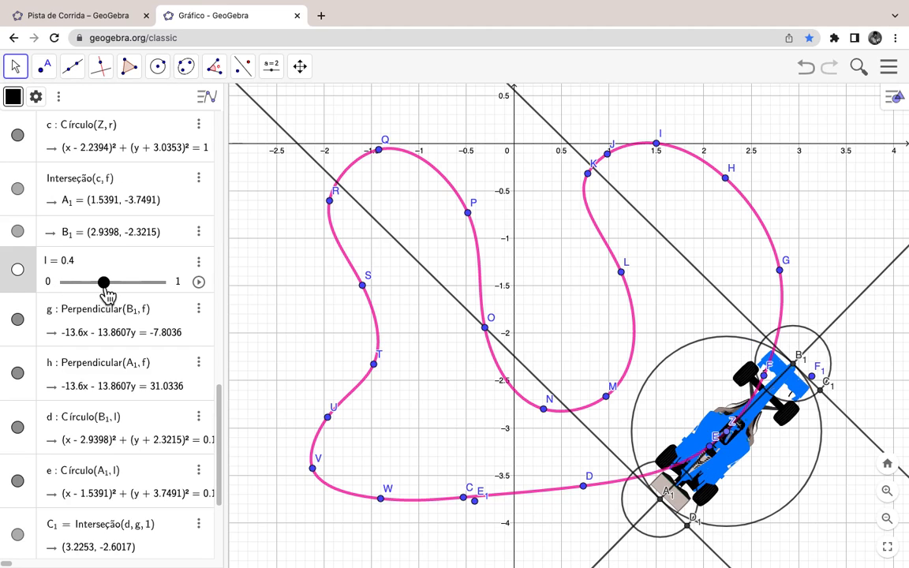
scroll(110, 310, "down", 4)
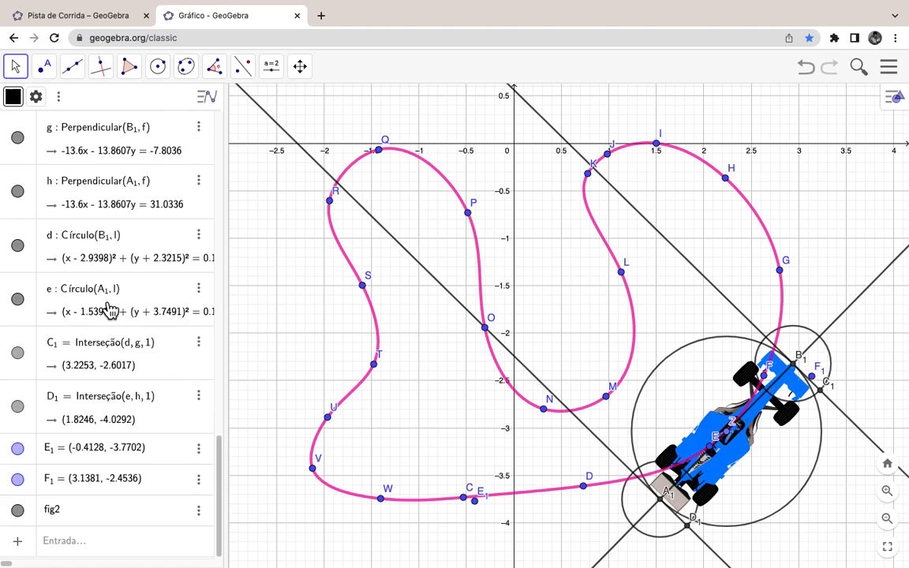
scroll(110, 309, "up", 7)
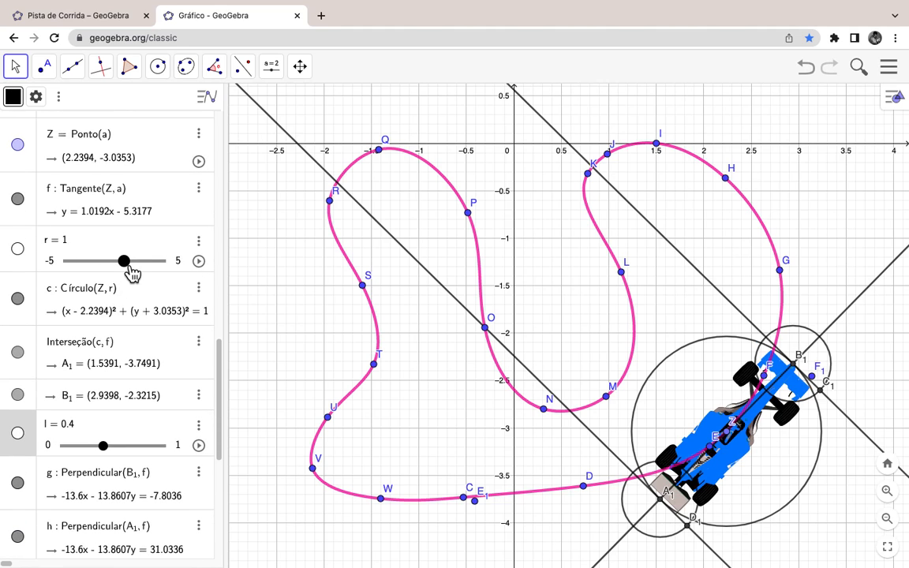
left_click_drag(130, 273, 129, 274)
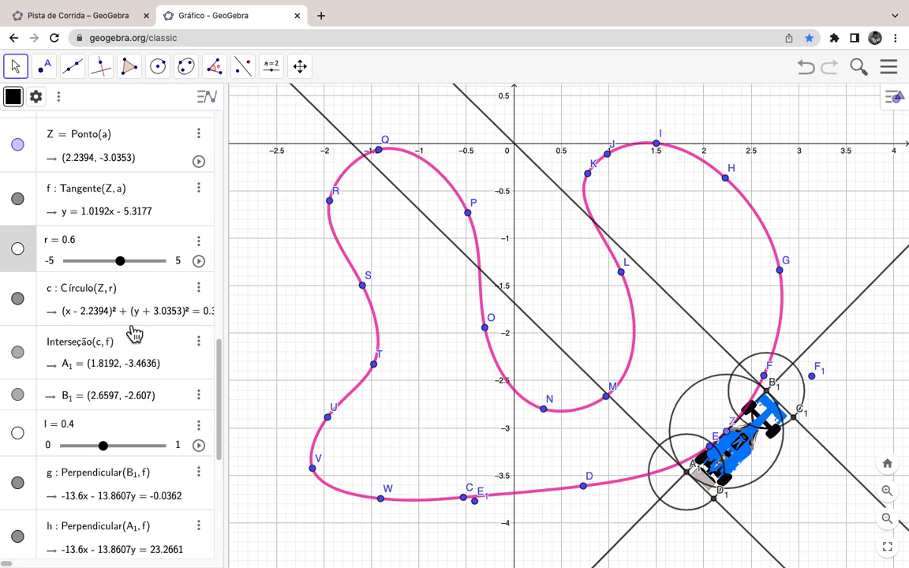
left_click_drag(112, 455, 87, 448)
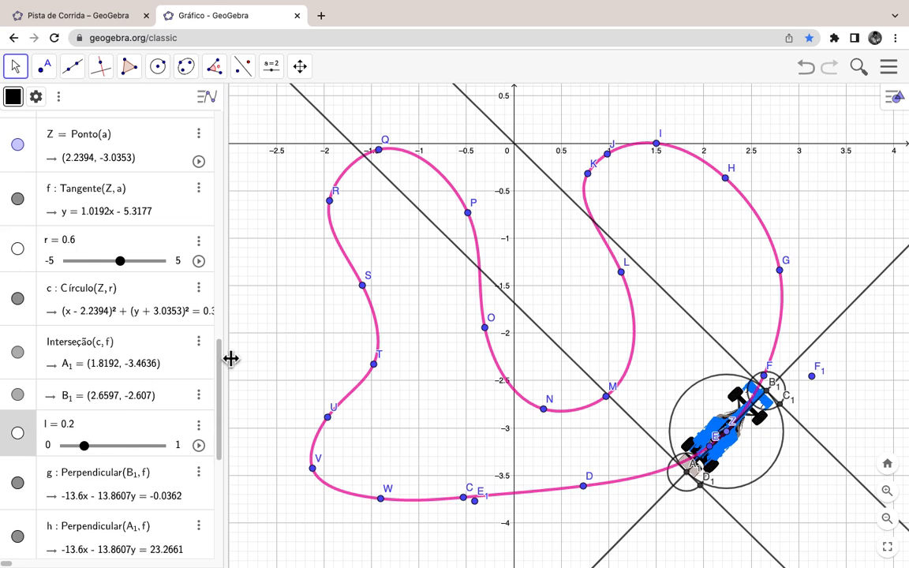
Show the track image fig1, and run the animation of point Z to drive the car along the track before stopping it.
left_click_drag(217, 393, 209, 146)
left_click(18, 188)
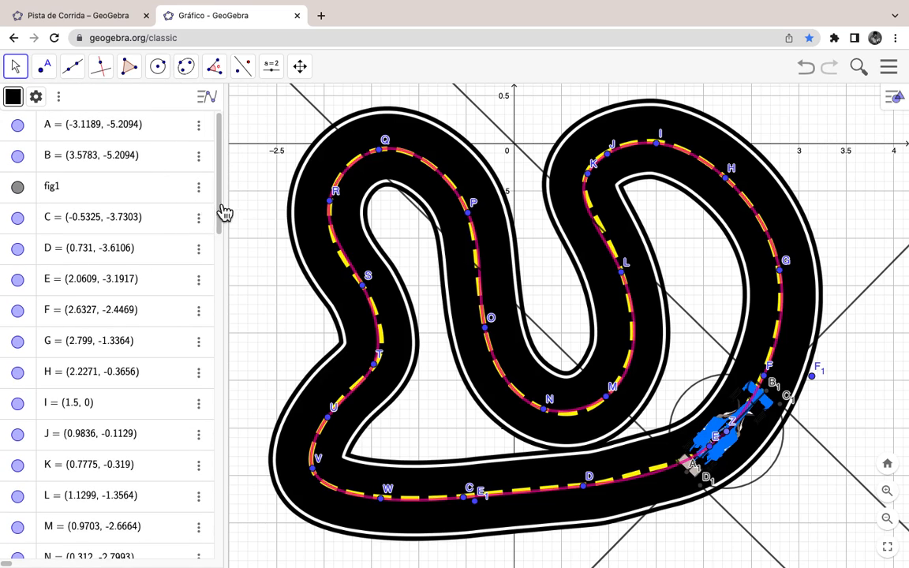
left_click_drag(224, 213, 228, 416)
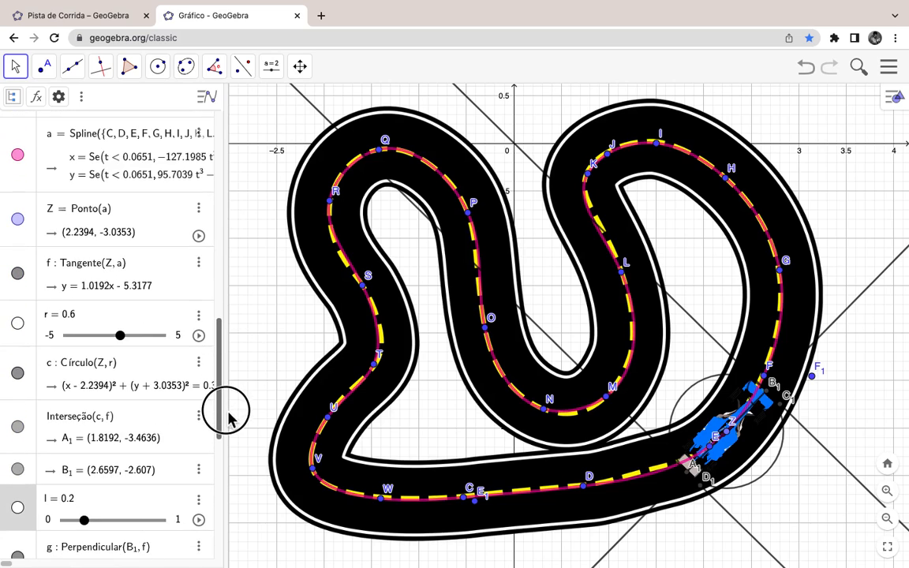
left_click(198, 236)
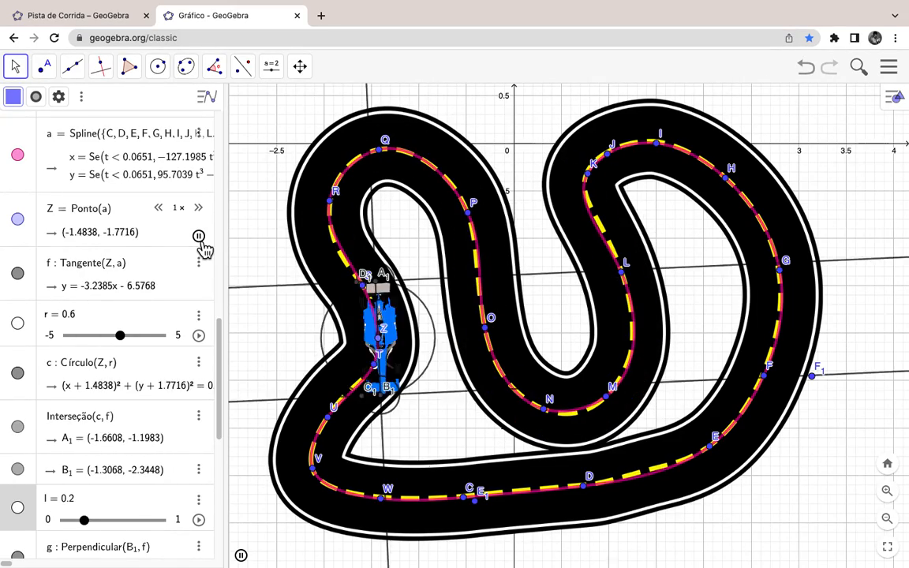
left_click(199, 237)
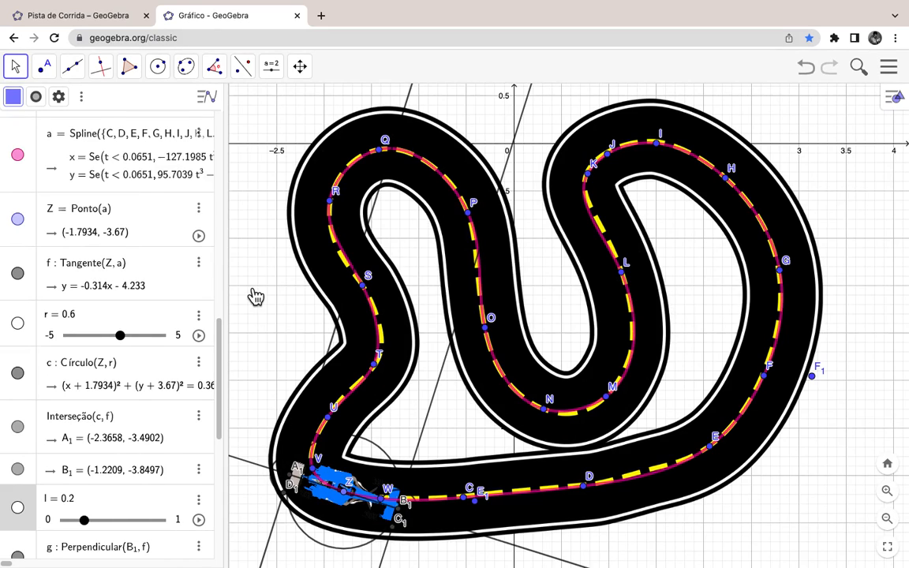
Hide the coordinate axes and the grid in the graphics view.
right_click(262, 286)
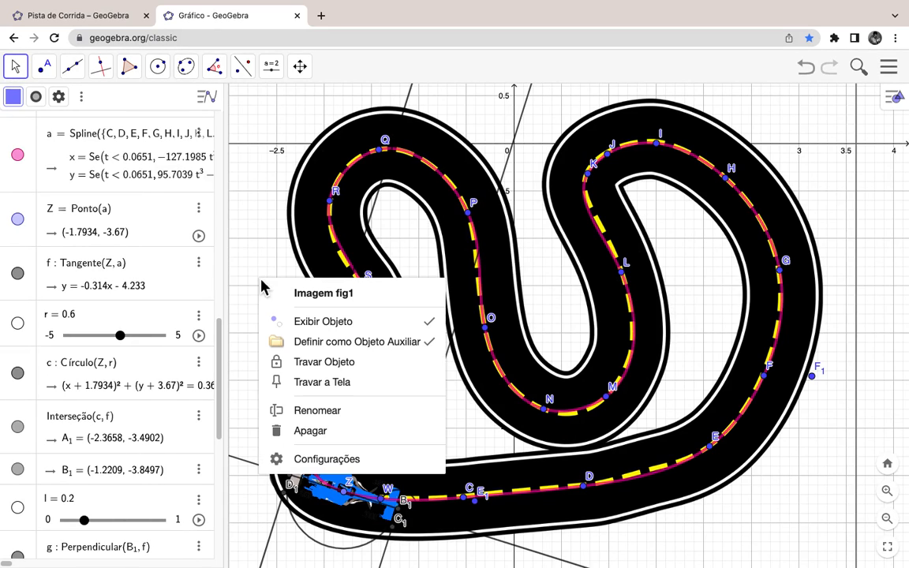
left_click(894, 96)
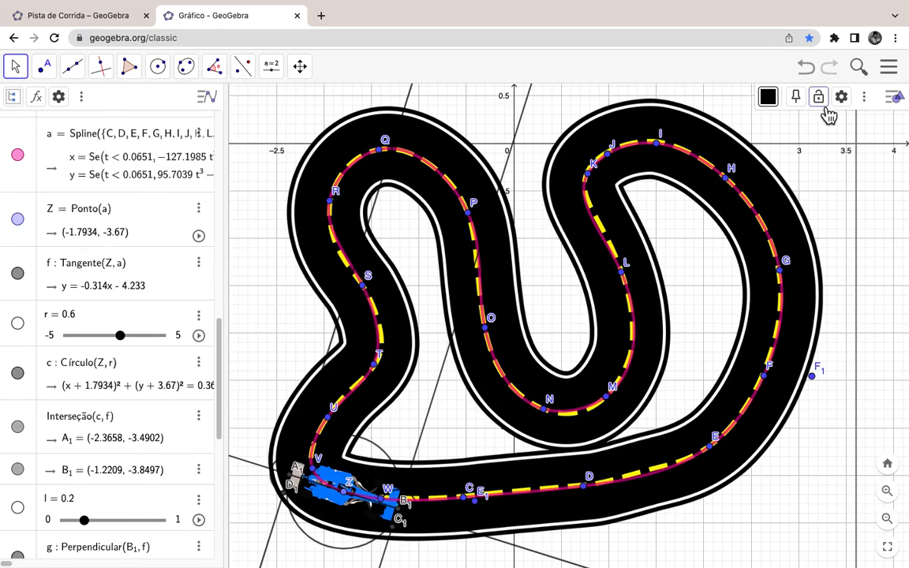
left_click(892, 355)
left_click(755, 100)
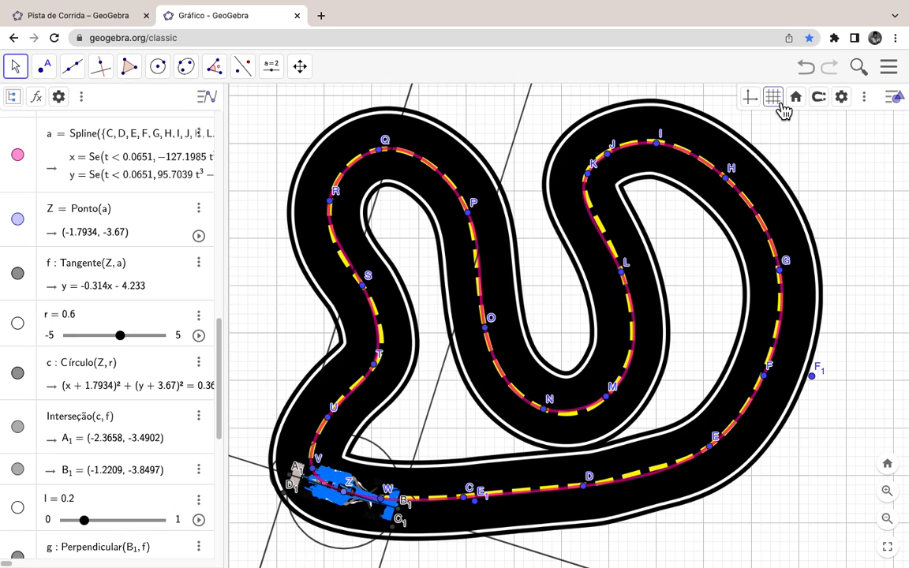
left_click(774, 96)
left_click(777, 121)
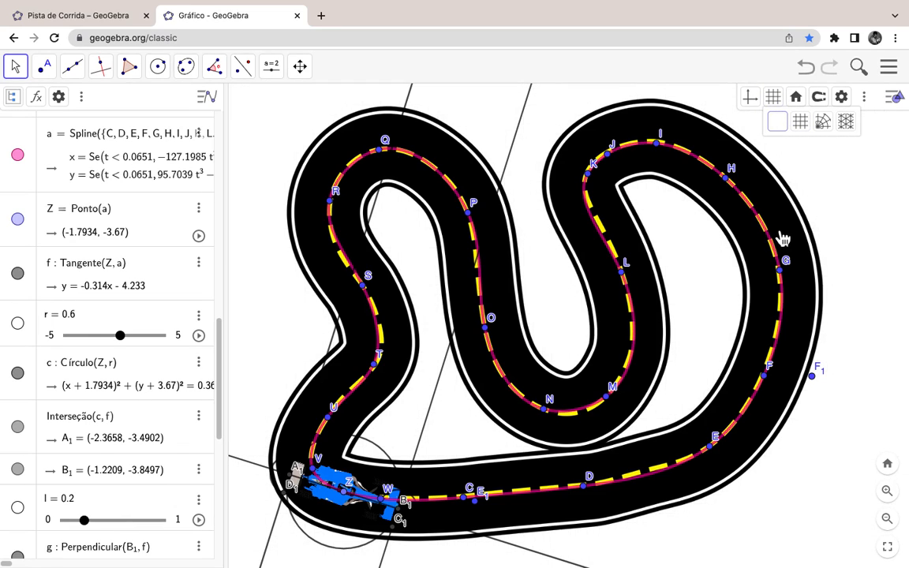
Set the background colour of the graphics view to dark green (0, 100, 0) and close its settings.
right_click(820, 186)
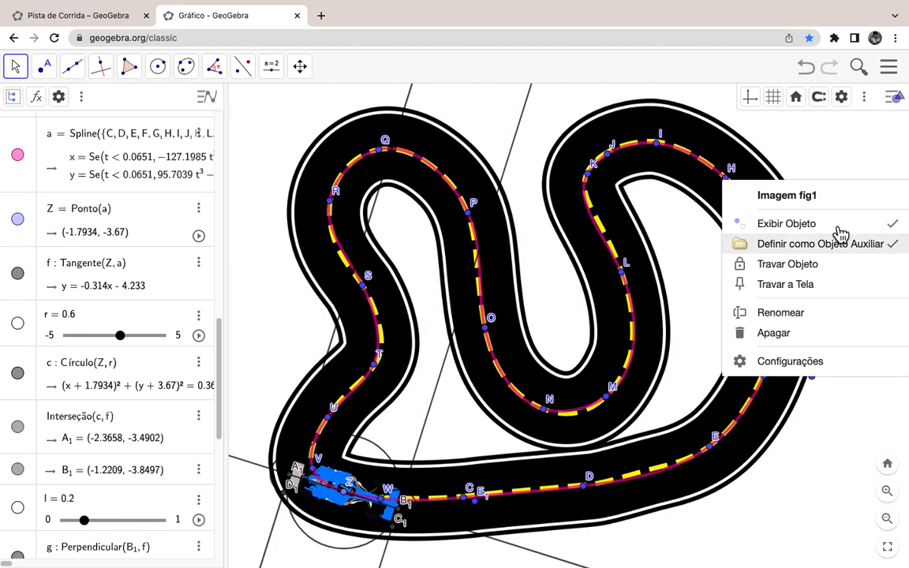
left_click(877, 153)
right_click(879, 152)
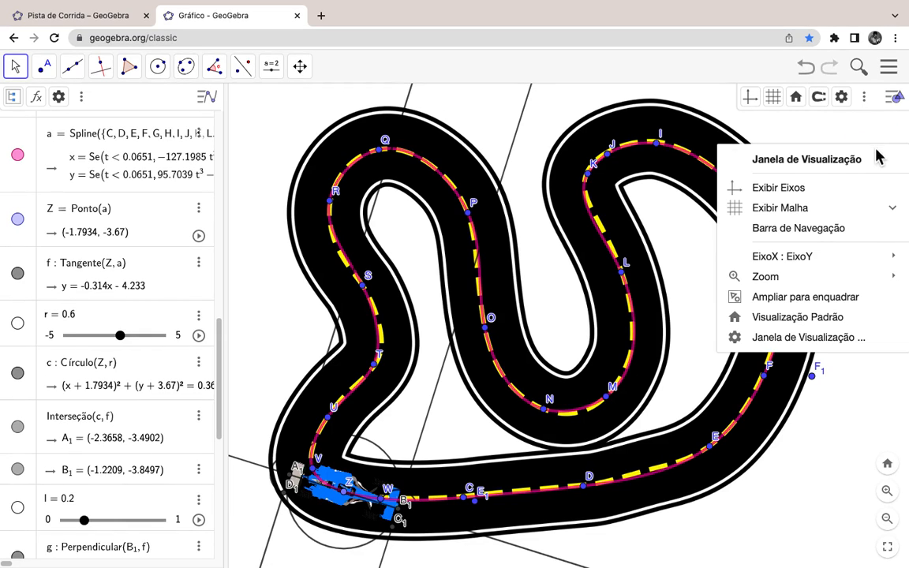
left_click(826, 345)
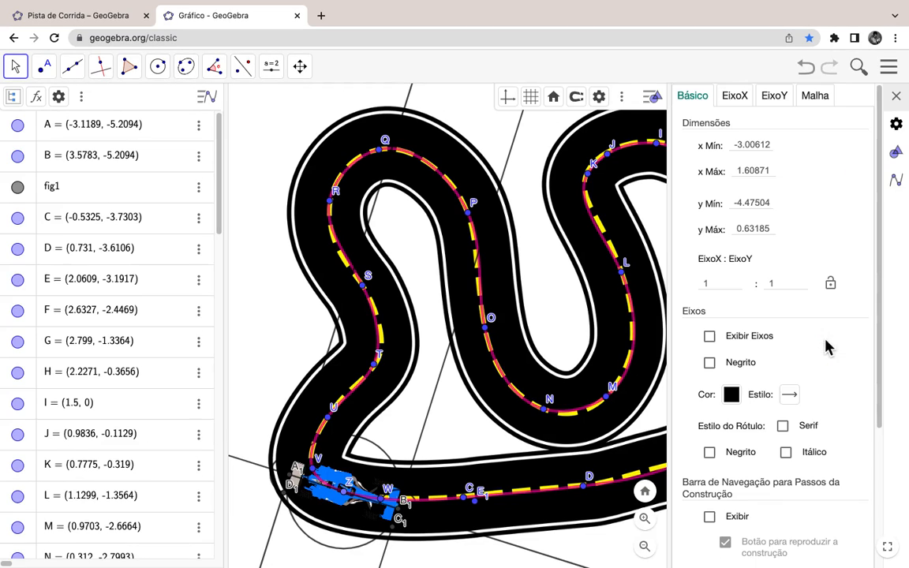
scroll(787, 347, "down", 3)
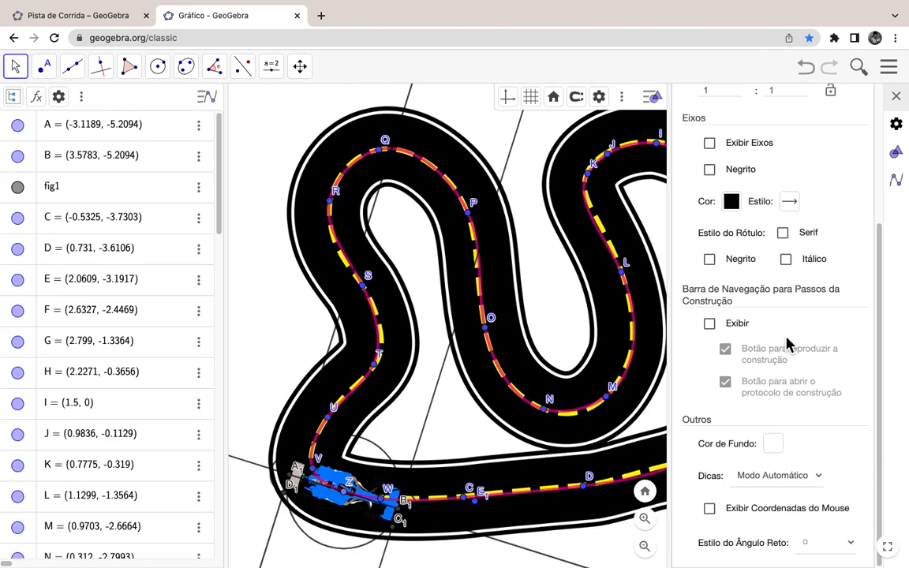
left_click(773, 444)
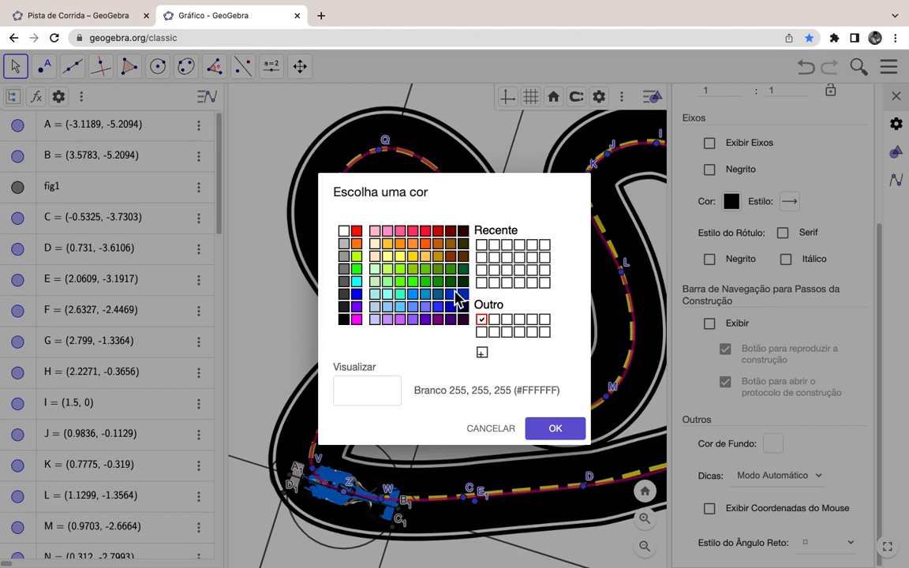
left_click(452, 285)
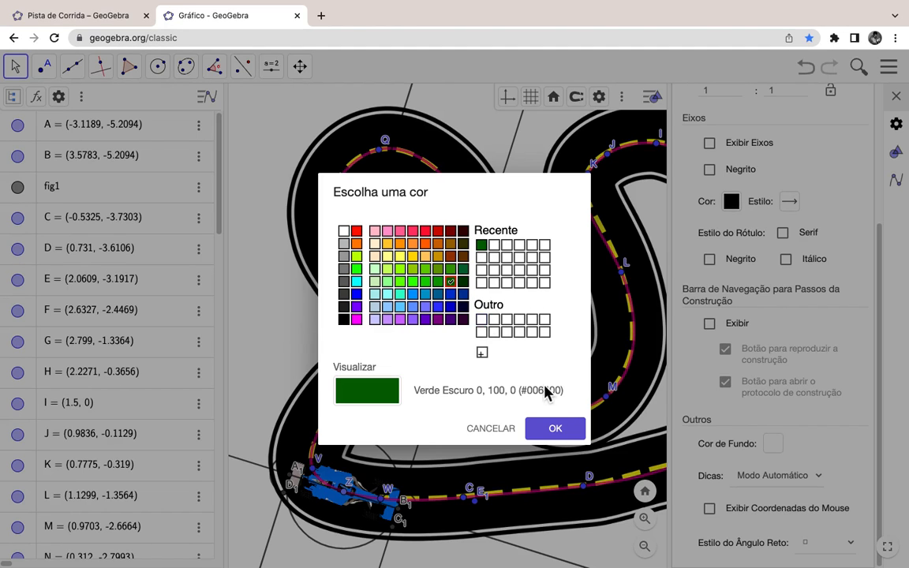
left_click(556, 428)
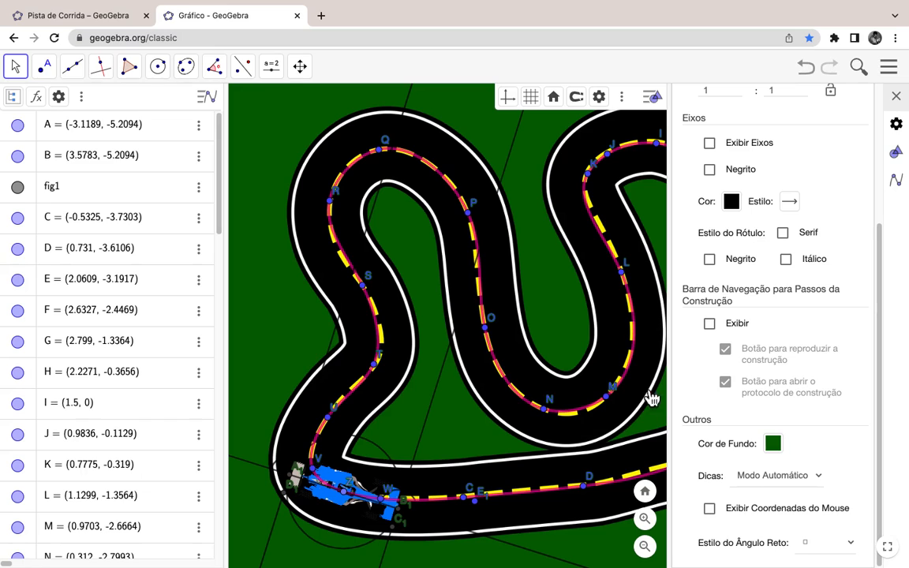
left_click(897, 97)
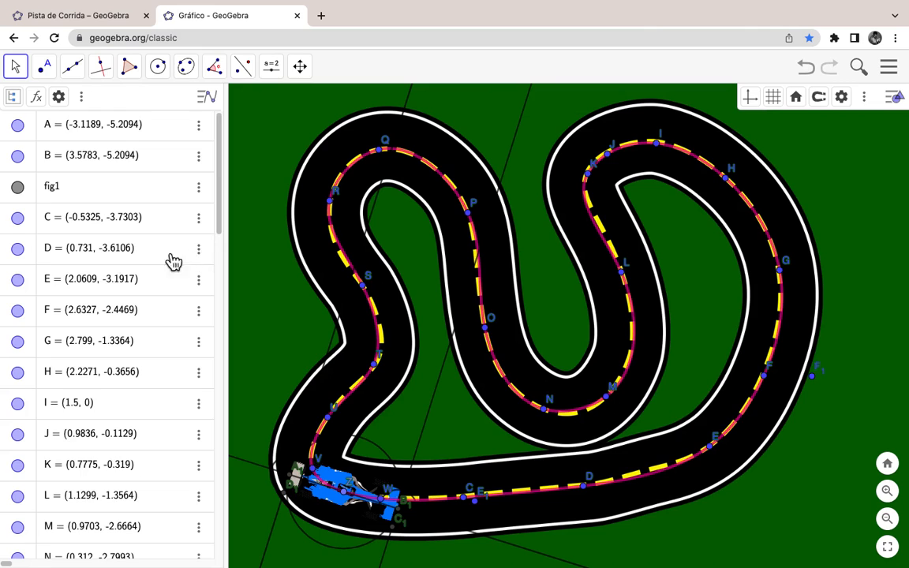
Hide the spline curve a along the track's centre line.
scroll(123, 241, "down", 5)
scroll(122, 241, "down", 3)
left_click(18, 268)
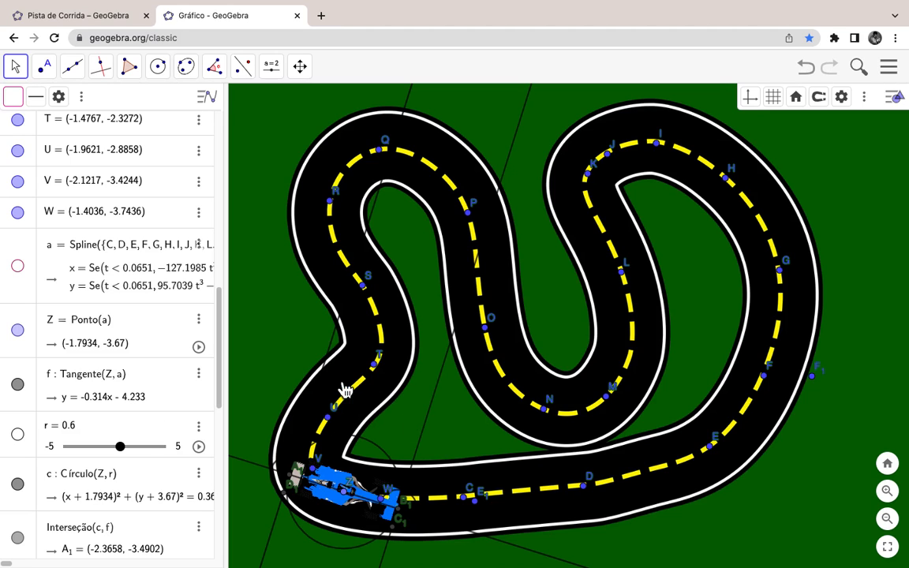
Select all the points from A through W and hide them together.
scroll(134, 269, "up", 10)
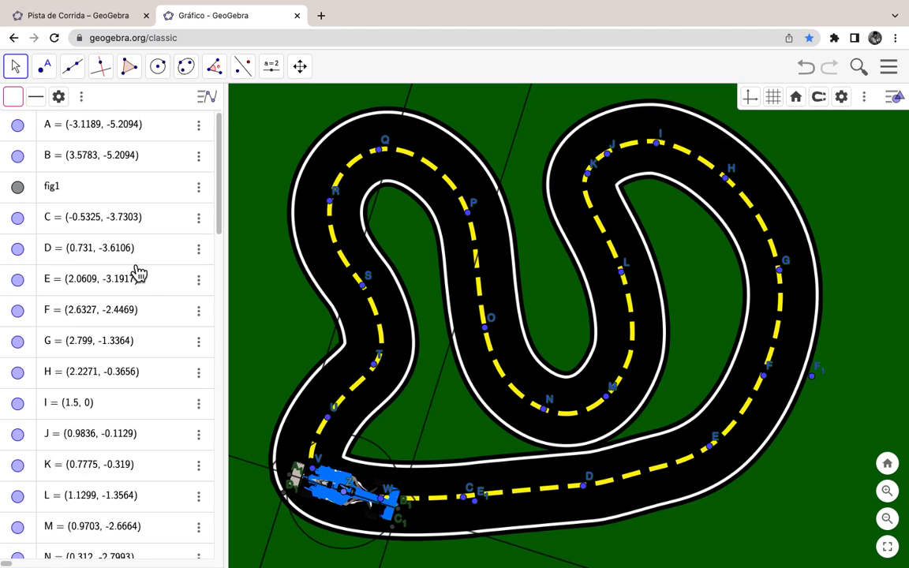
left_click(34, 133)
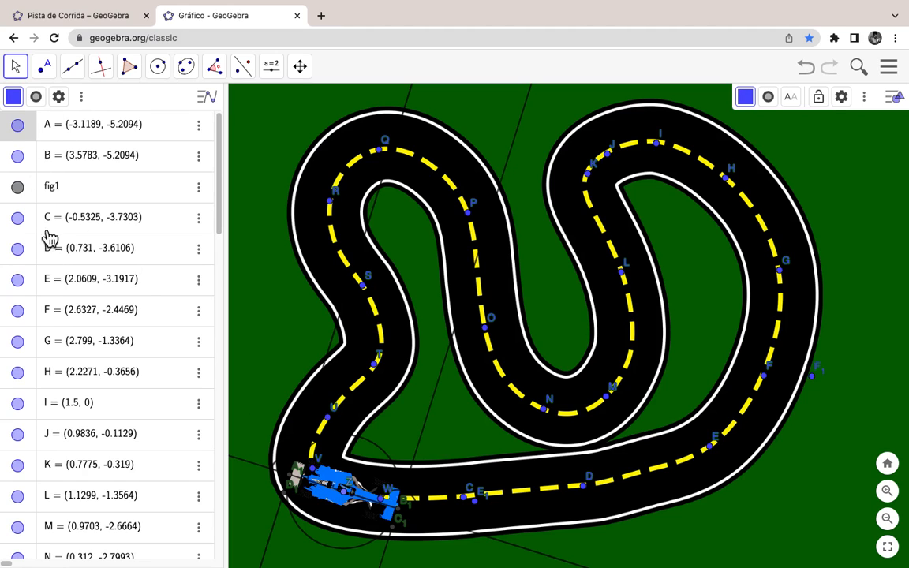
scroll(71, 369, "down", 5)
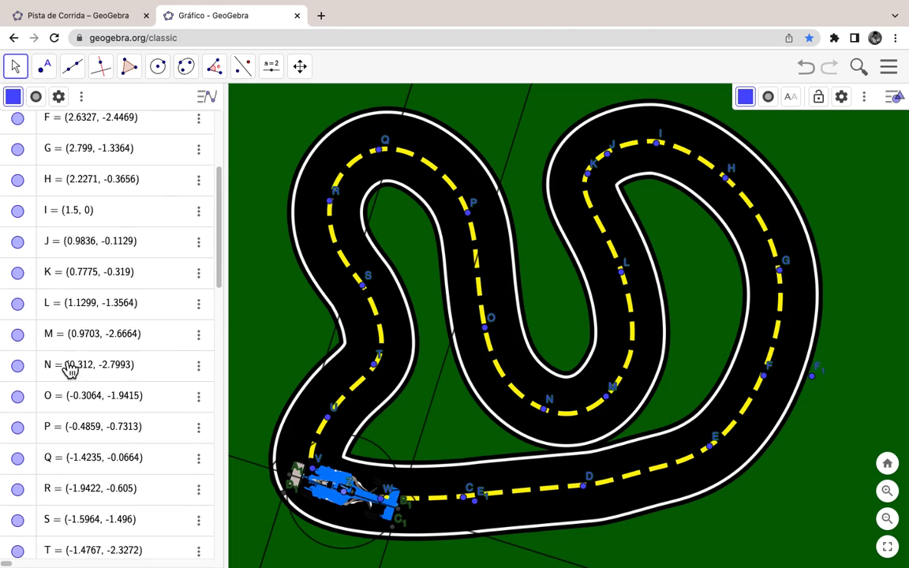
scroll(63, 376, "down", 3)
scroll(55, 434, "up", 10)
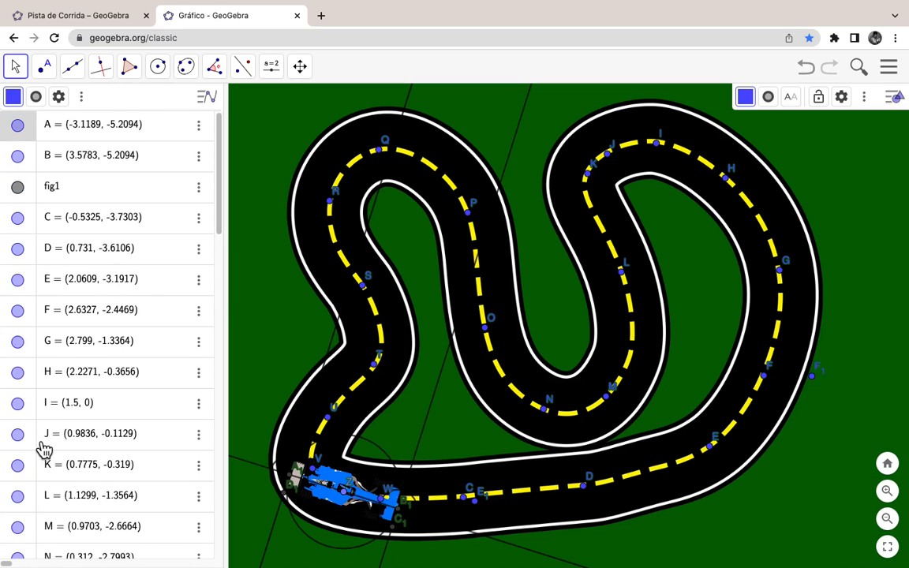
scroll(24, 398, "down", 8)
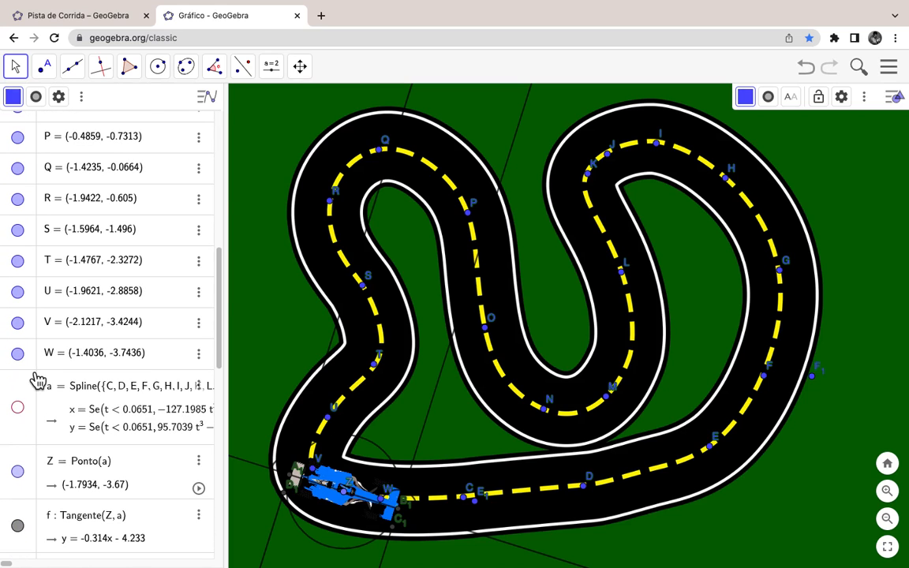
left_click(32, 368, "shift")
scroll(52, 353, "up", 5)
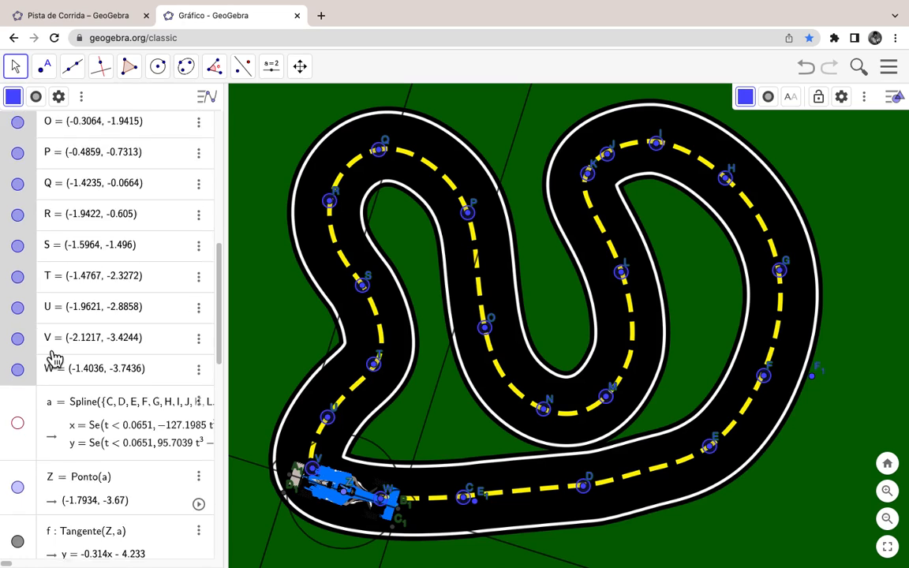
scroll(55, 357, "up", 3)
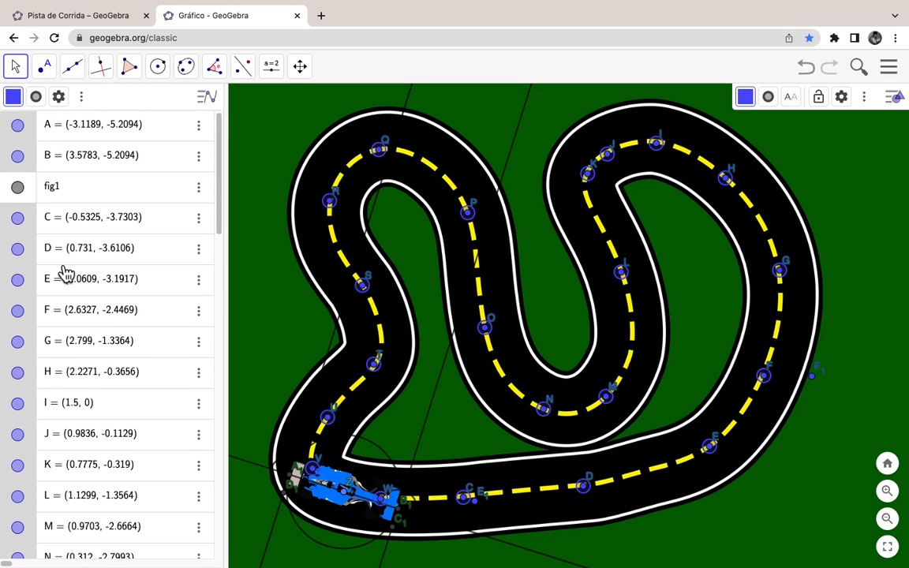
right_click(36, 225)
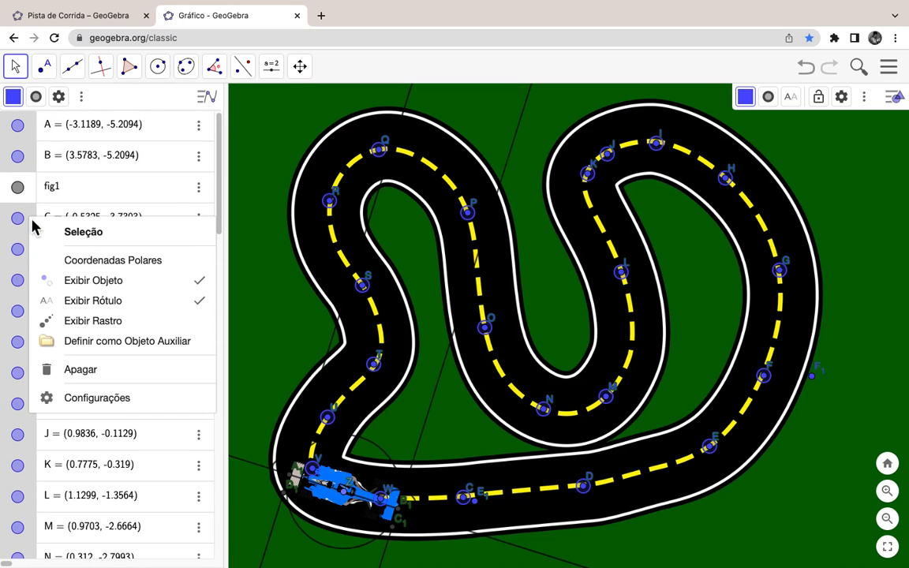
left_click(91, 283)
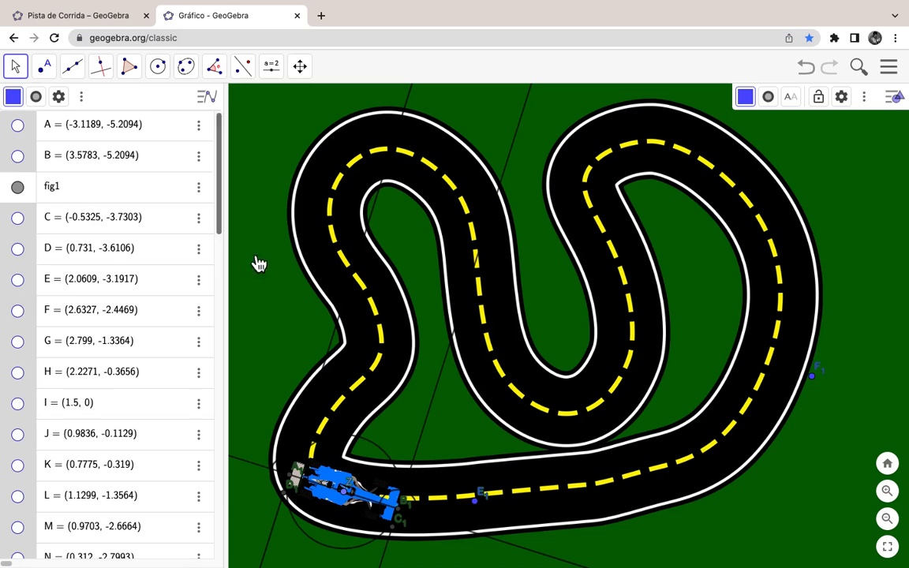
Delete the two stray points E₁ and F₁ from the graphics view.
left_click(481, 439)
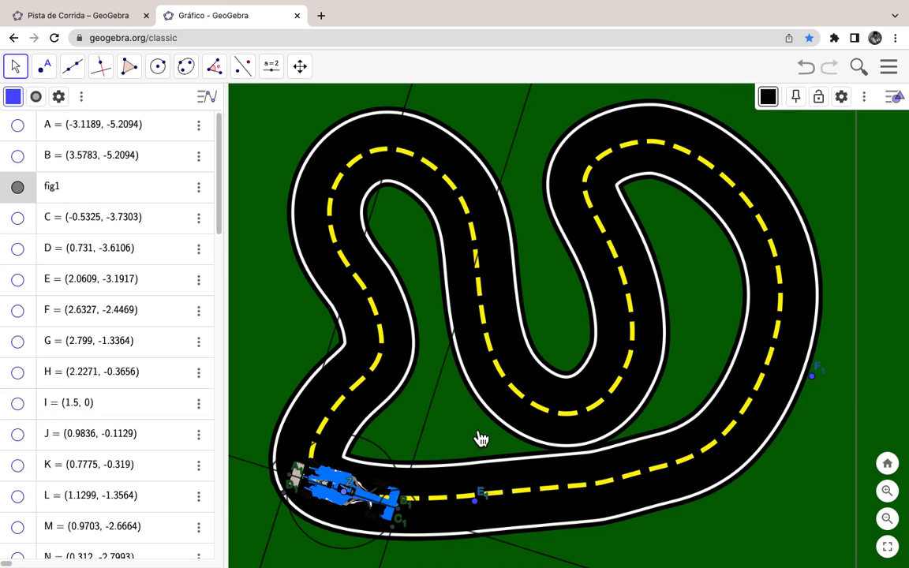
right_click(822, 389)
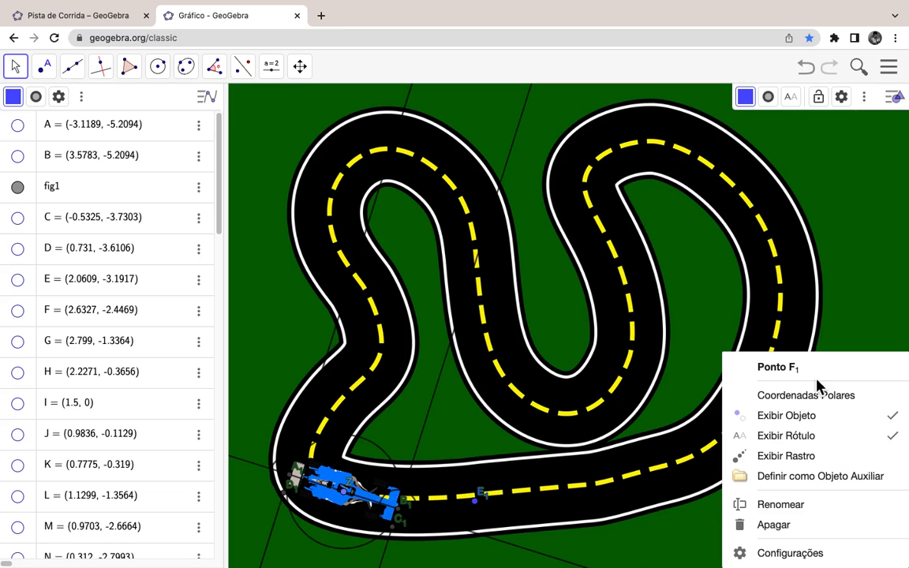
left_click(797, 527)
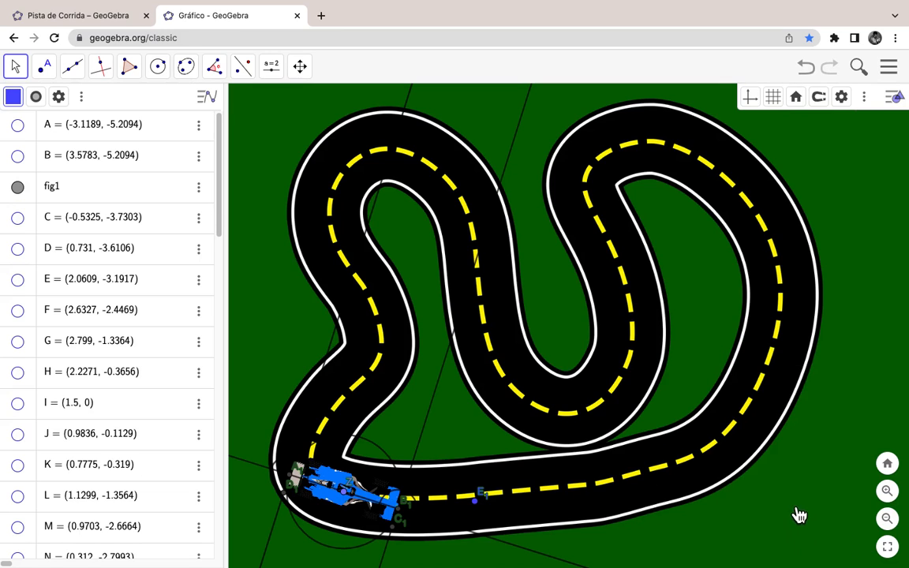
right_click(485, 511)
left_click(527, 538)
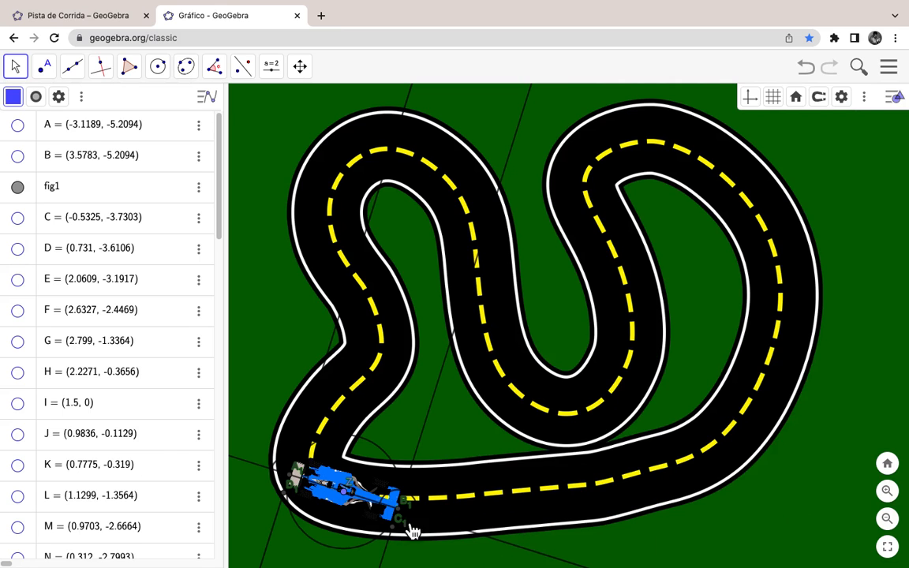
Hide circles d and e, perpendicular lines g and h, and intersection points C₁ and D₁.
scroll(183, 418, "down", 5)
scroll(182, 410, "down", 10)
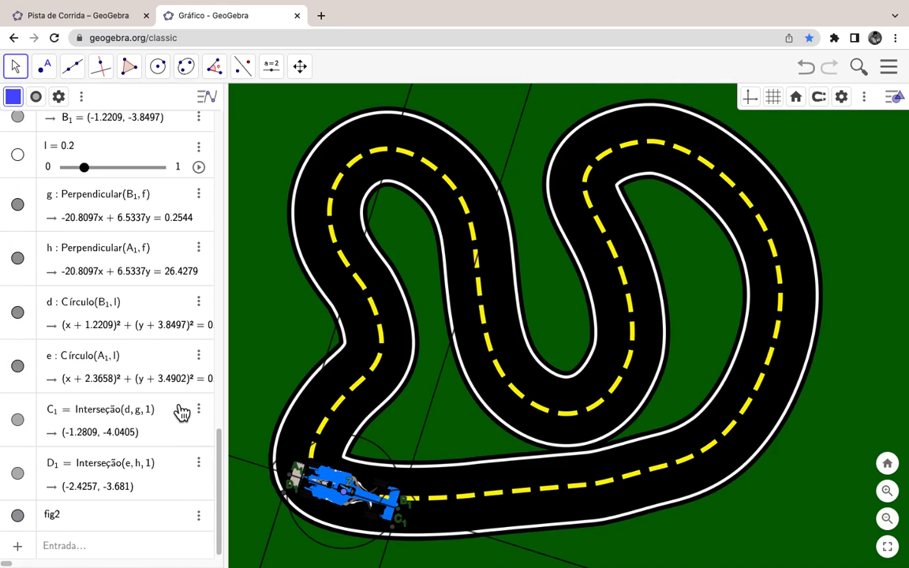
left_click(19, 368)
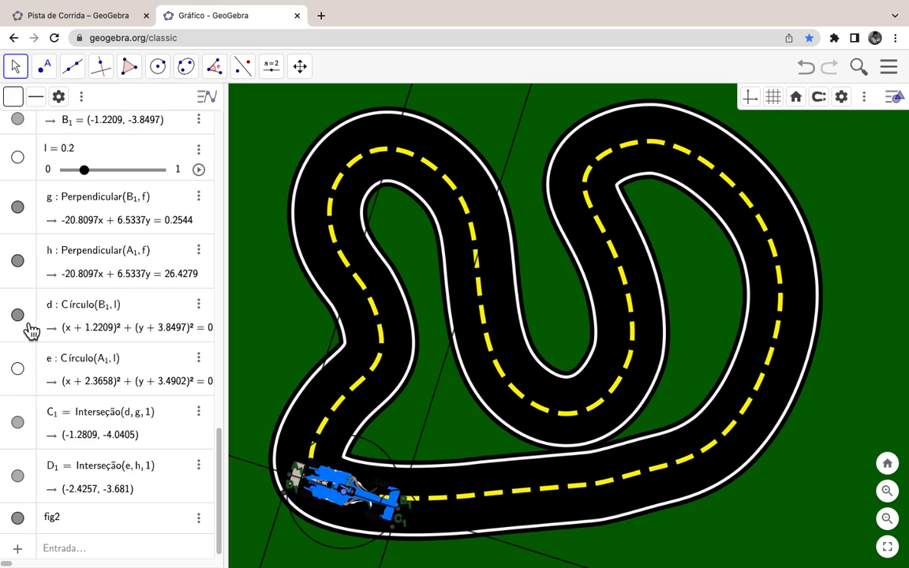
left_click(18, 260)
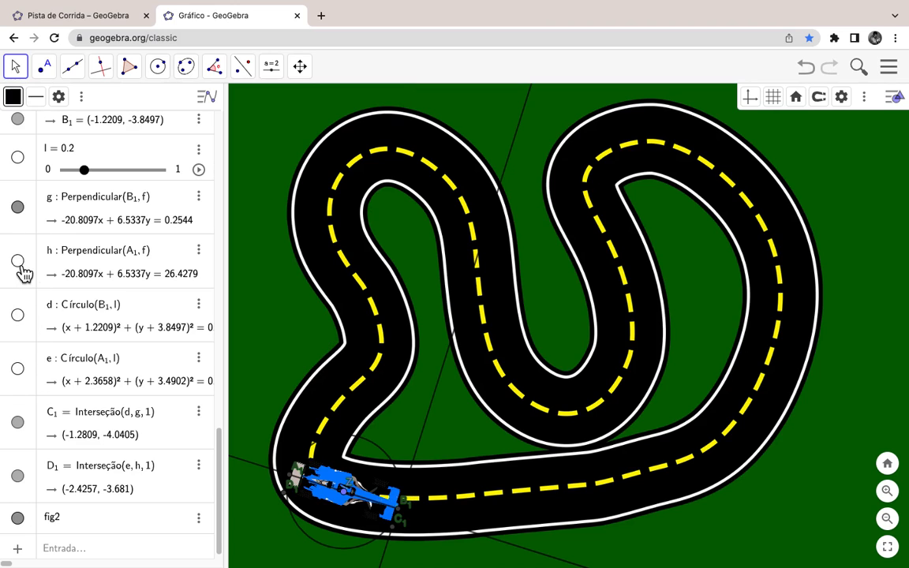
left_click(17, 206)
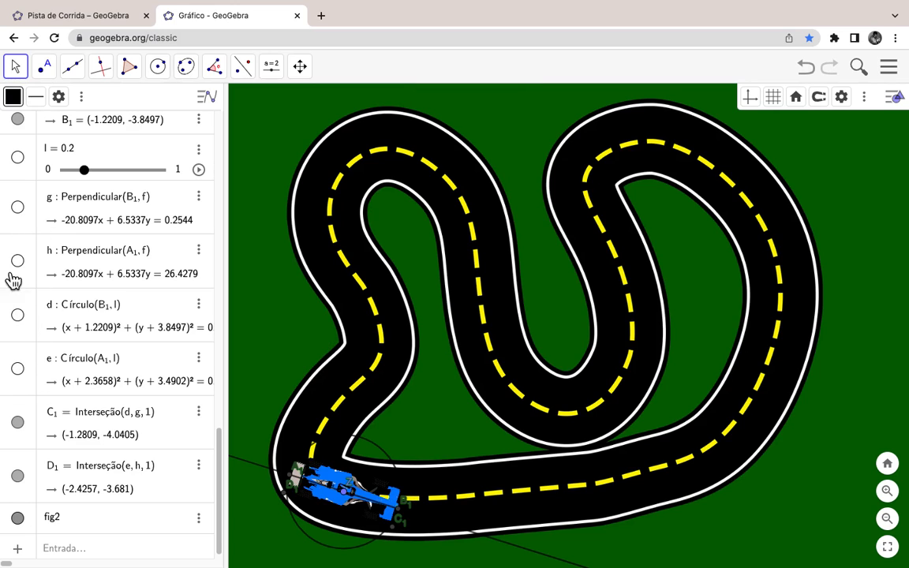
left_click(18, 423)
left_click(18, 476)
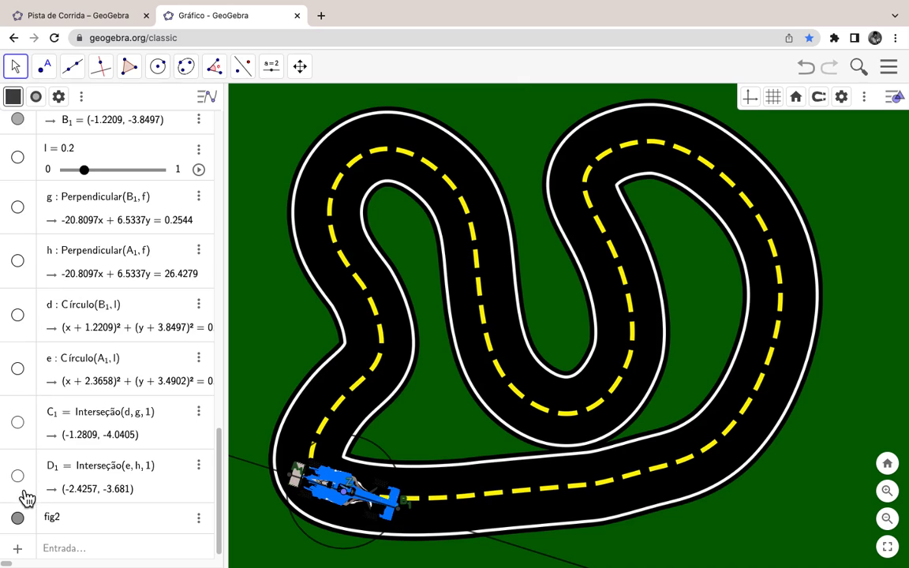
Hide intersection points A₁ and B₁, circle c and the tangent line f.
scroll(35, 430, "up", 5)
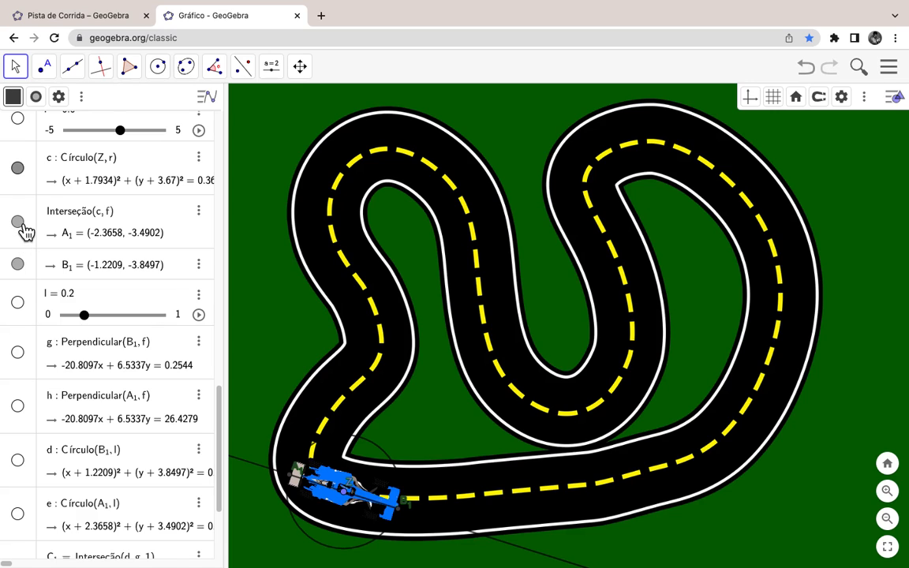
left_click(19, 223)
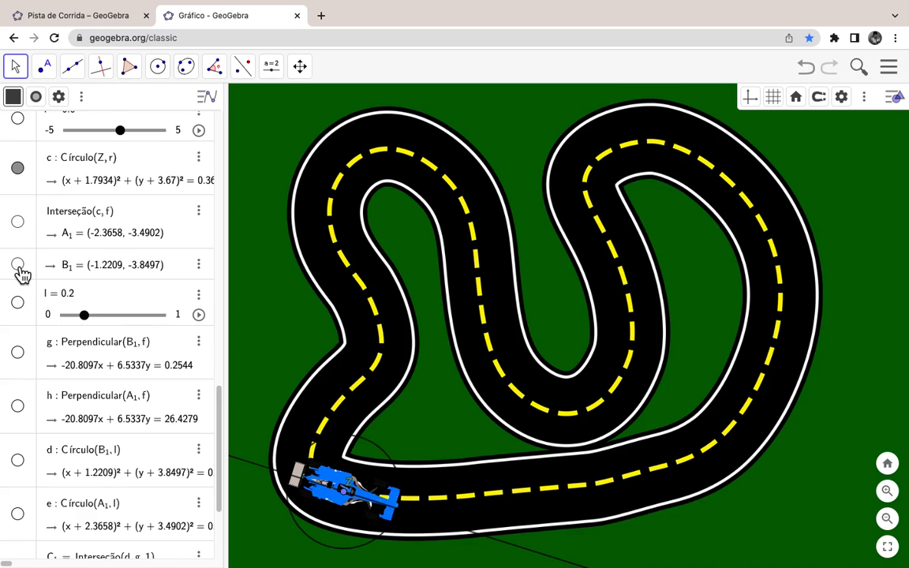
scroll(22, 273, "up", 2)
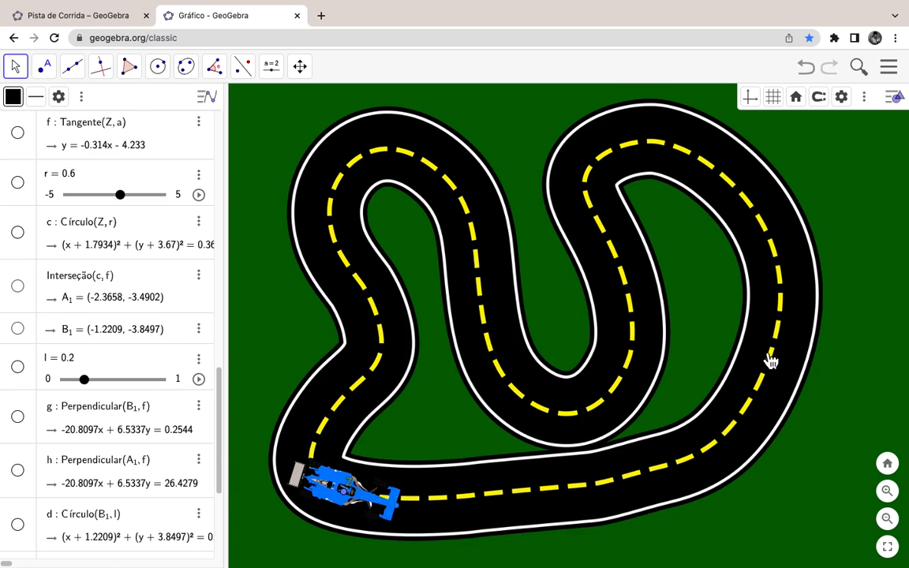
Start the animation of point Z so the car drives along the track.
scroll(116, 320, "up", 3)
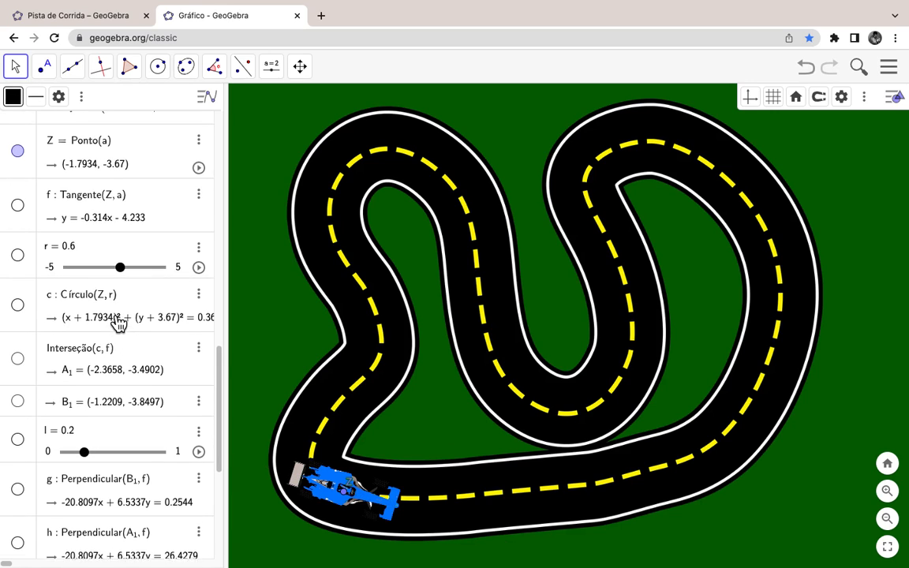
left_click(205, 186)
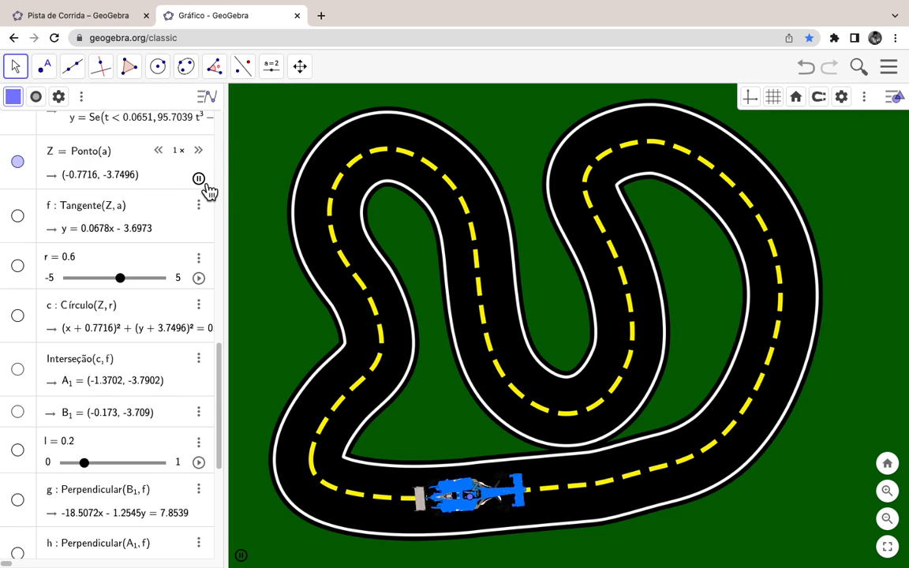